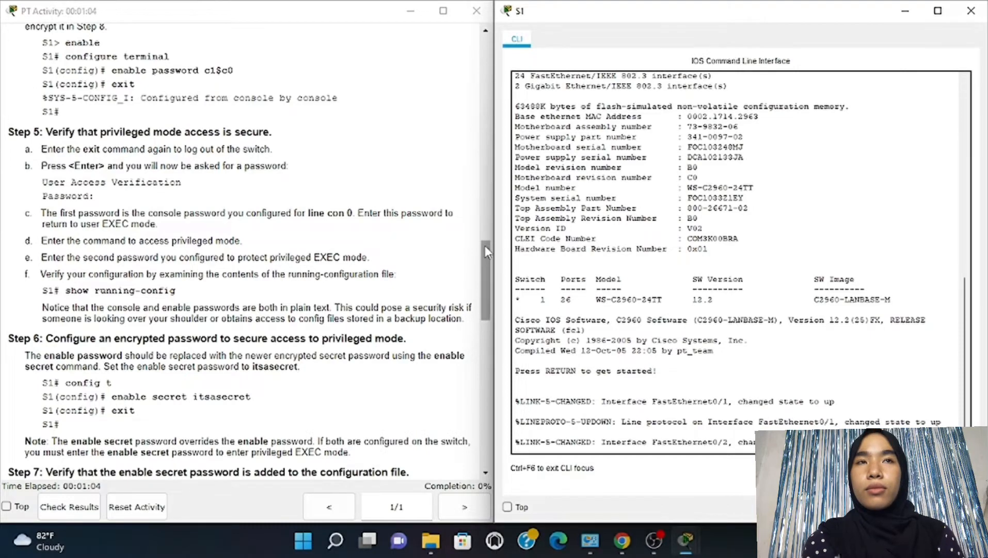
# Wake the S1 switch console and run enable to reach the Switch# privileged prompt
pyautogui.scroll(10, 482, 191)
pyautogui.scroll(10, 480, 129)
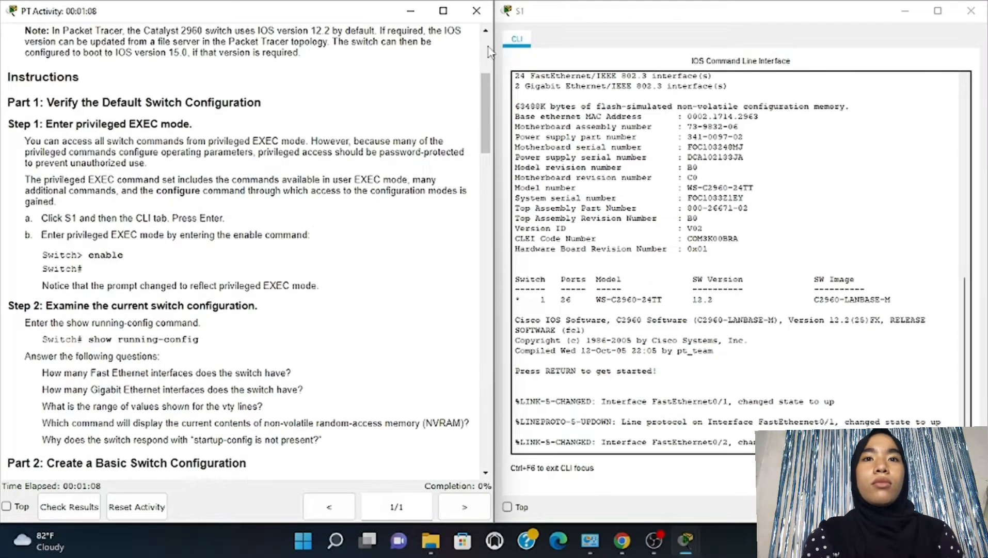
pyautogui.scroll(5, 483, 57)
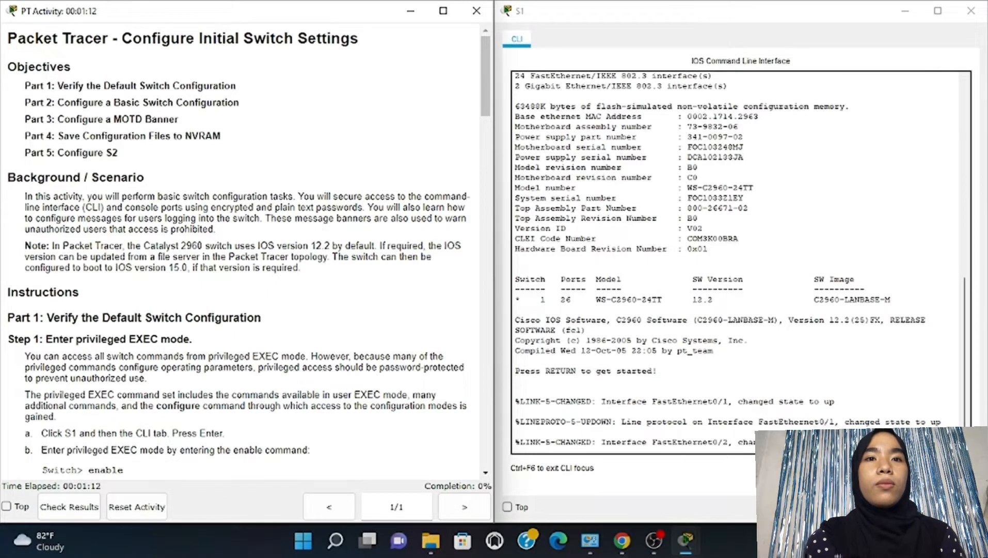
pyautogui.click(756, 363)
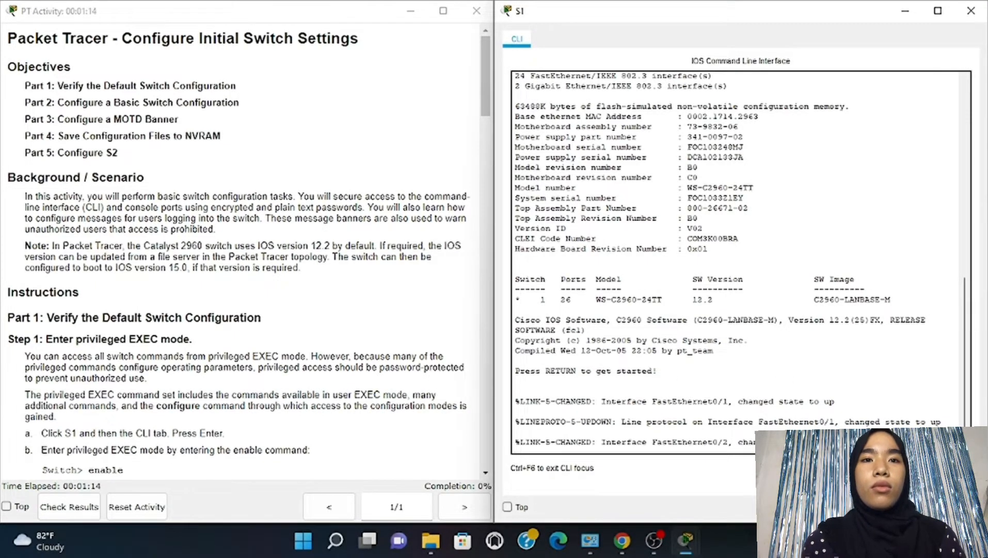
pyautogui.press('Return')
pyautogui.write('enable')
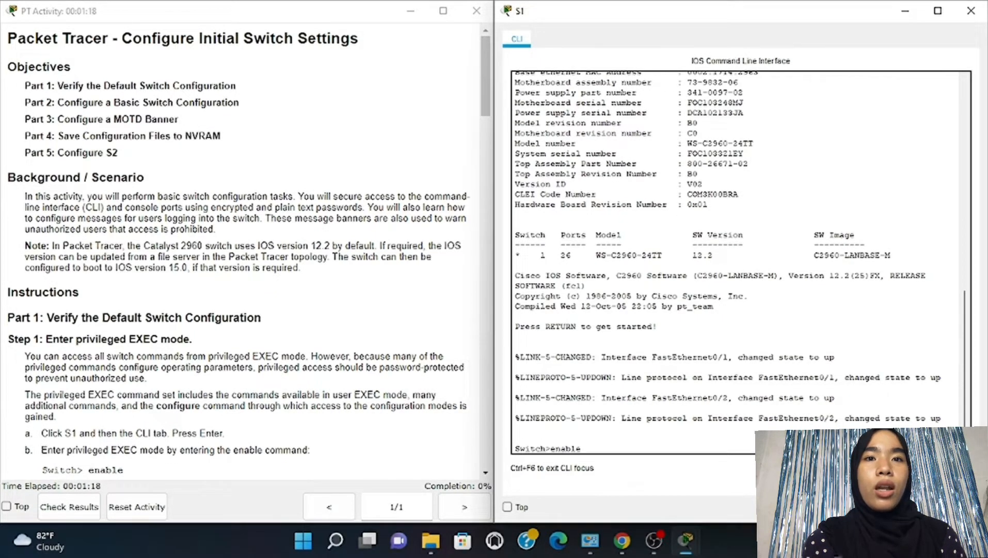
pyautogui.press('Return')
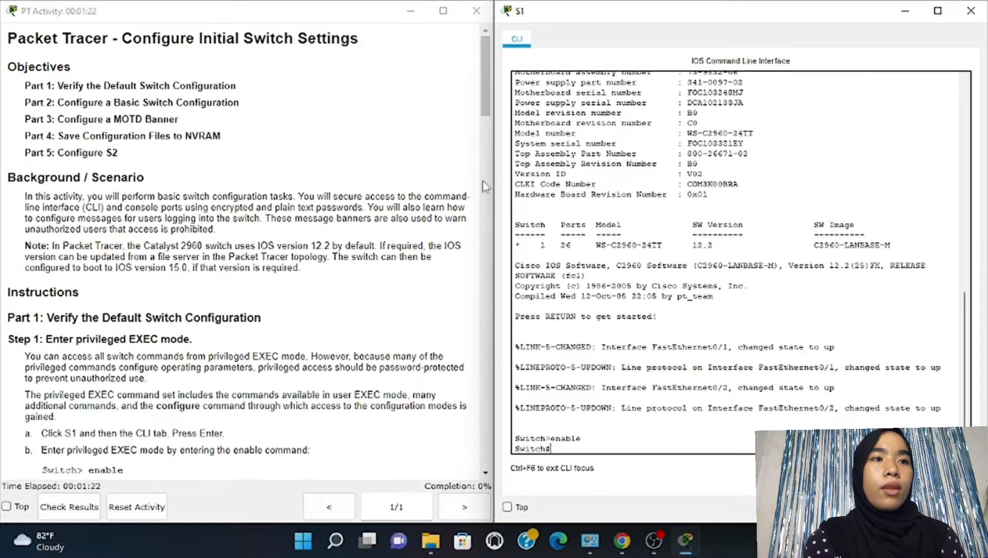
pyautogui.moveTo(486, 117); pyautogui.dragTo(487, 139)
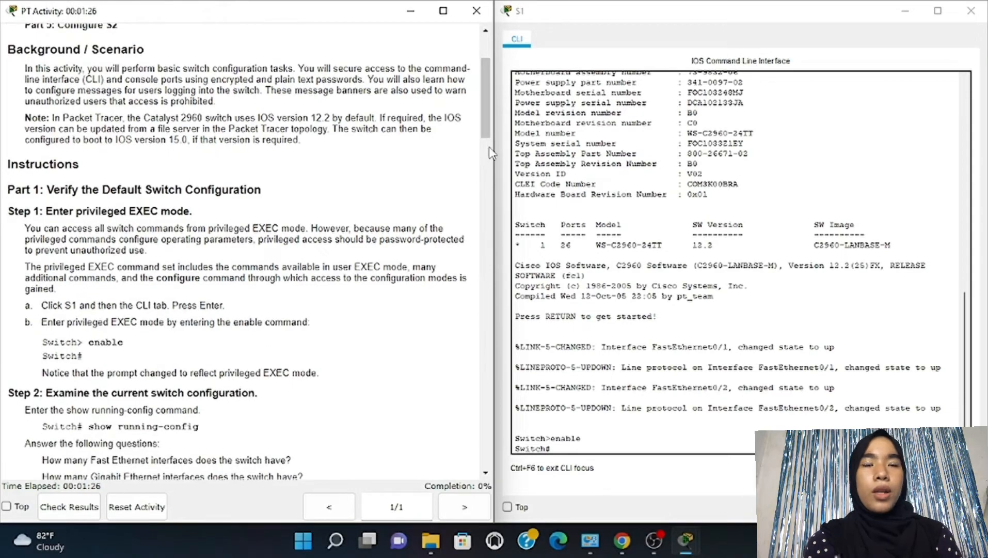
pyautogui.scroll(-3, 347, 227)
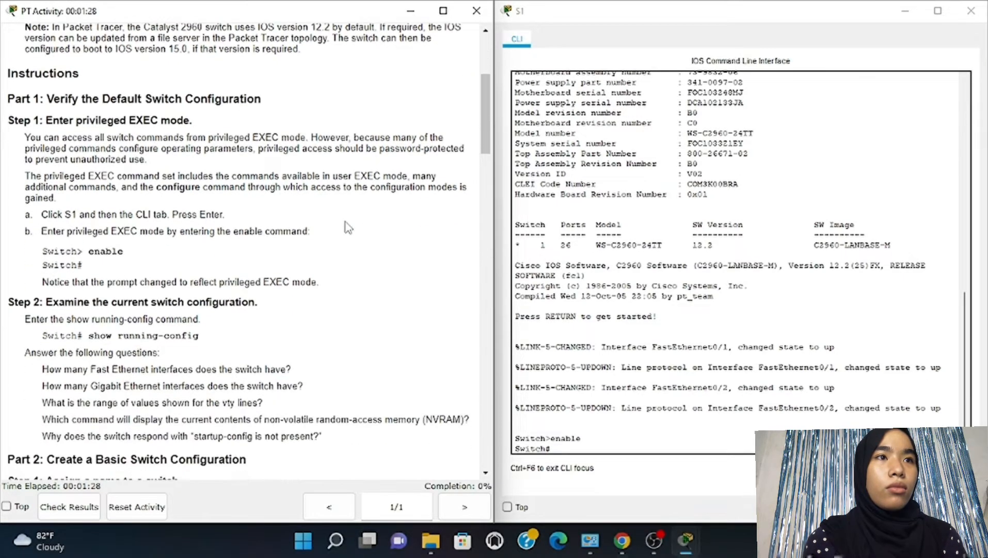
pyautogui.scroll(-4, 347, 227)
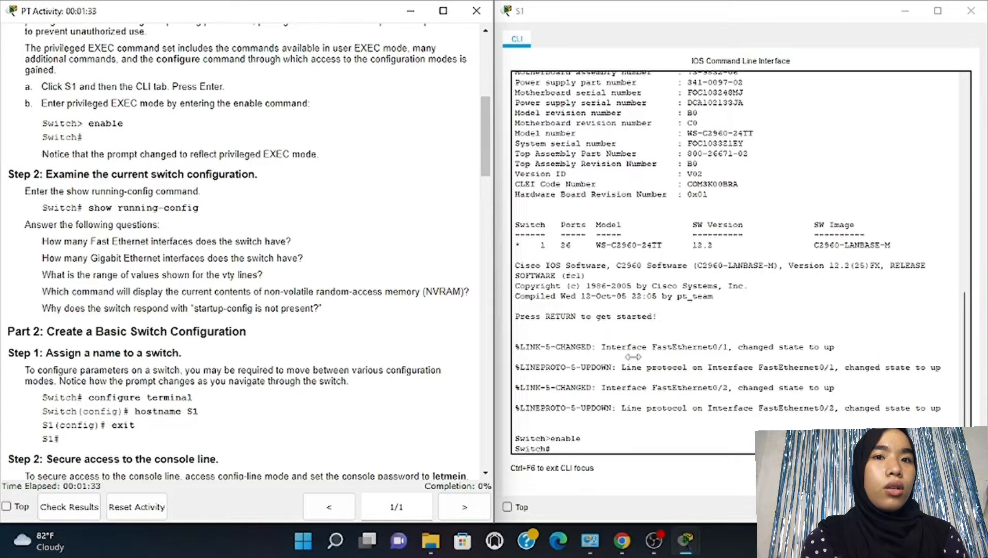
# Run show running-config on S1 and page through the default configuration to the end
pyautogui.click(569, 448)
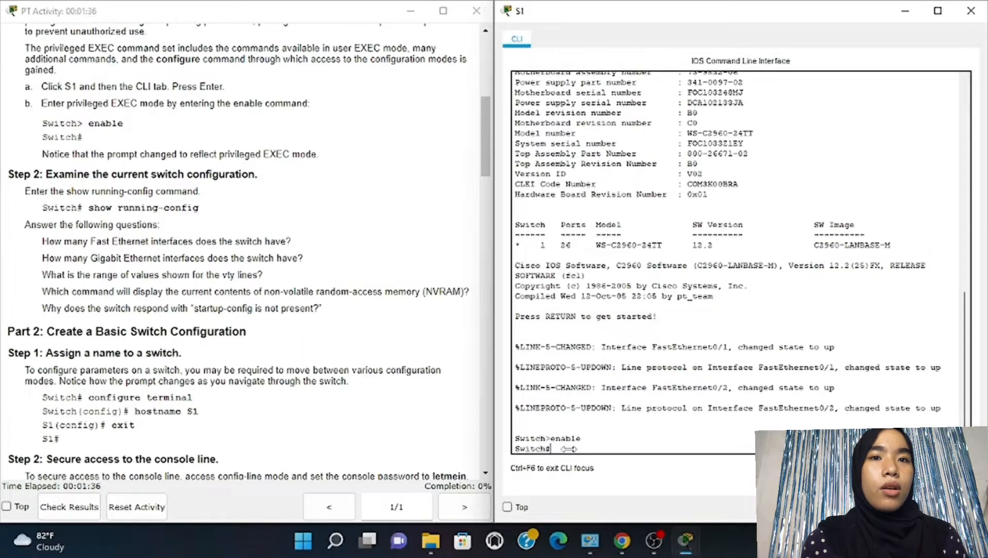
pyautogui.write('s')
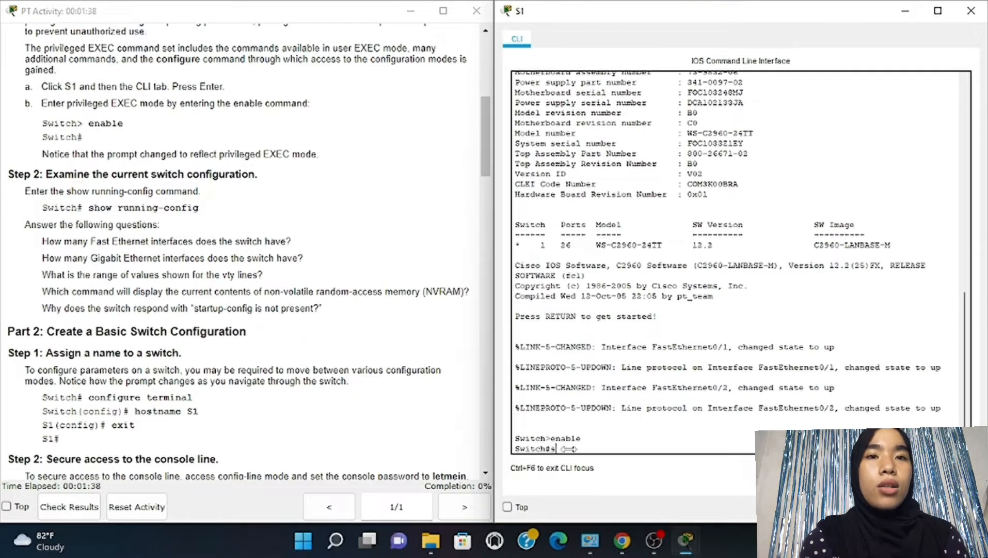
pyautogui.write('how')
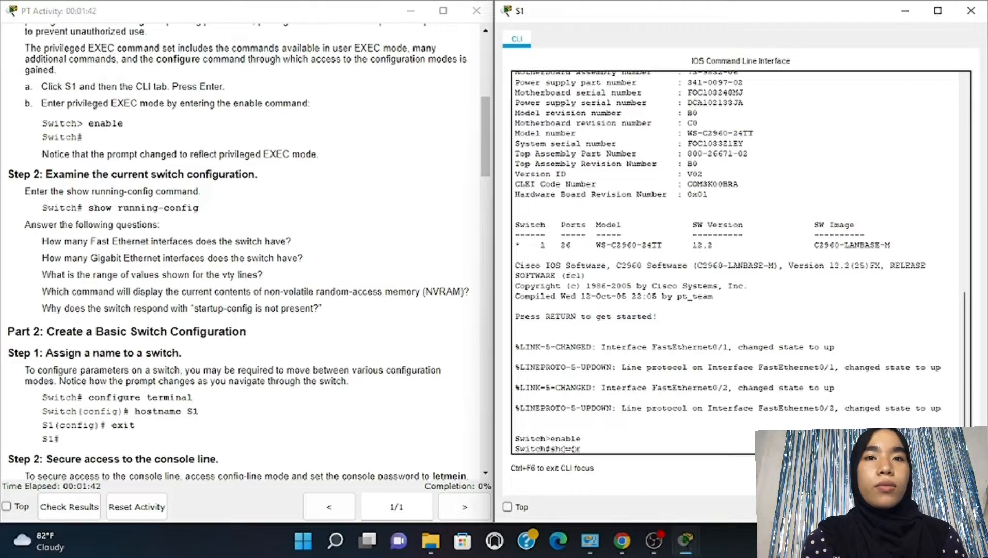
pyautogui.write(' r')
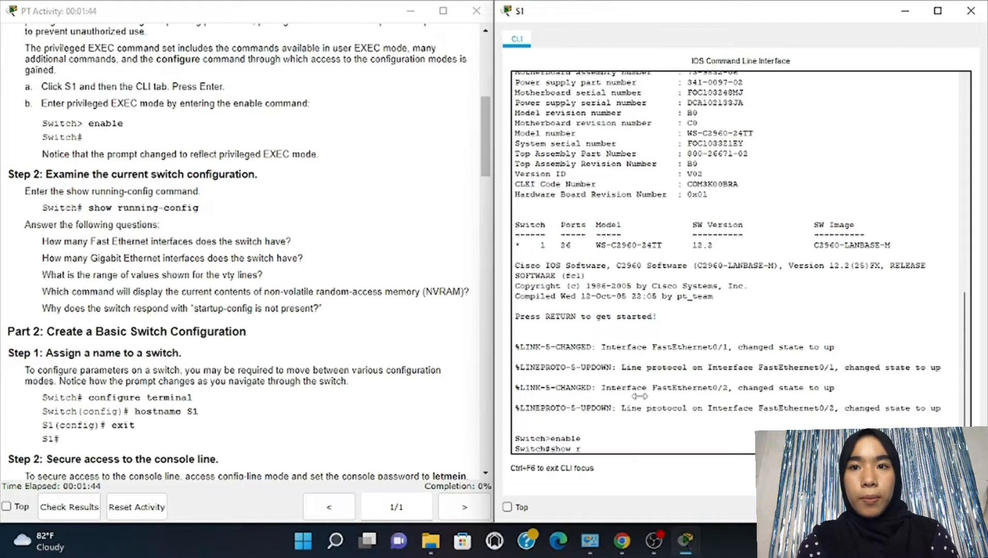
pyautogui.write('unning')
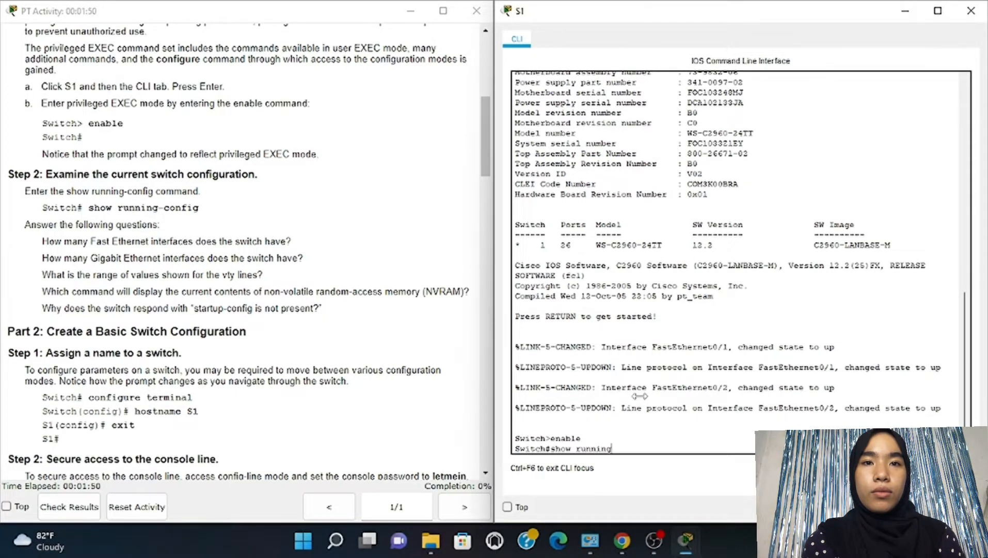
pyautogui.write('-')
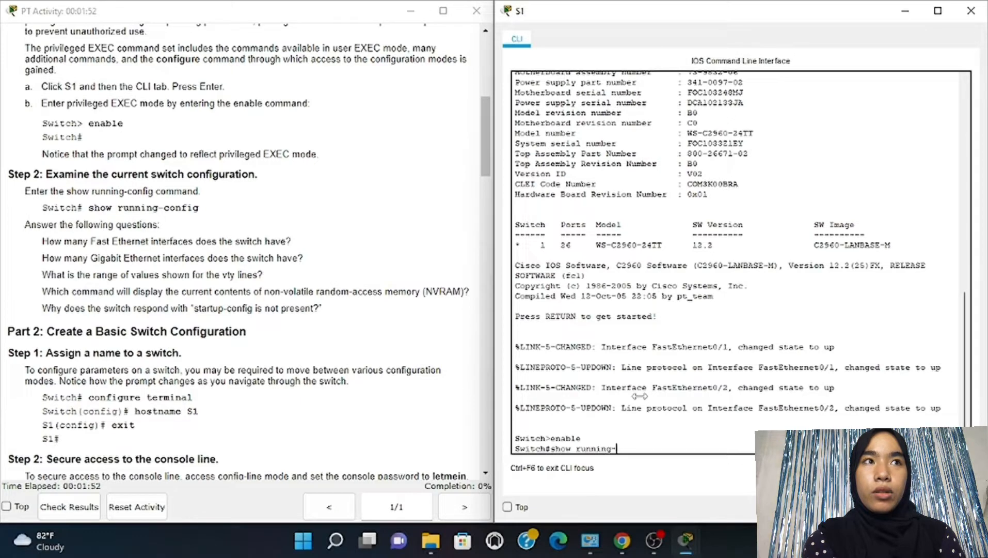
pyautogui.write('c')
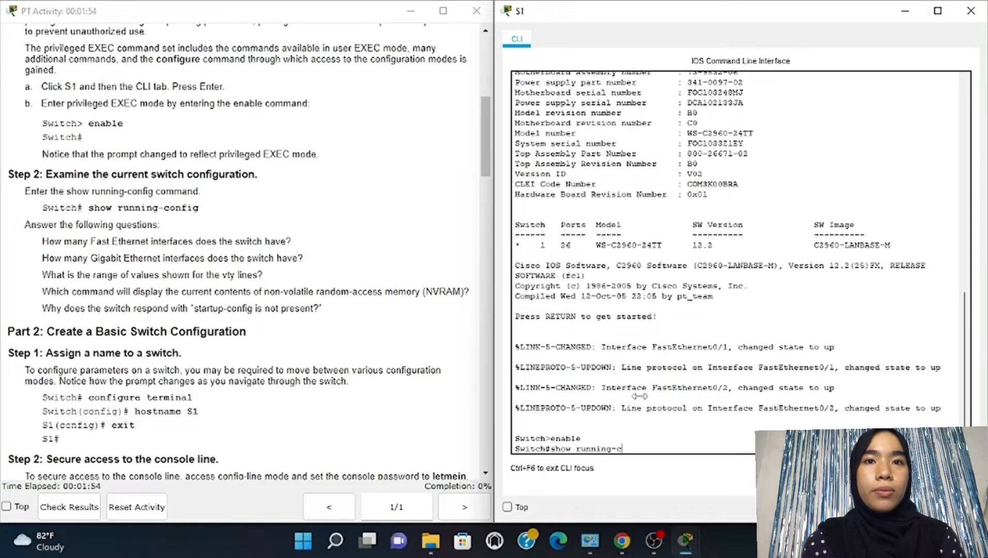
pyautogui.write('onfig')
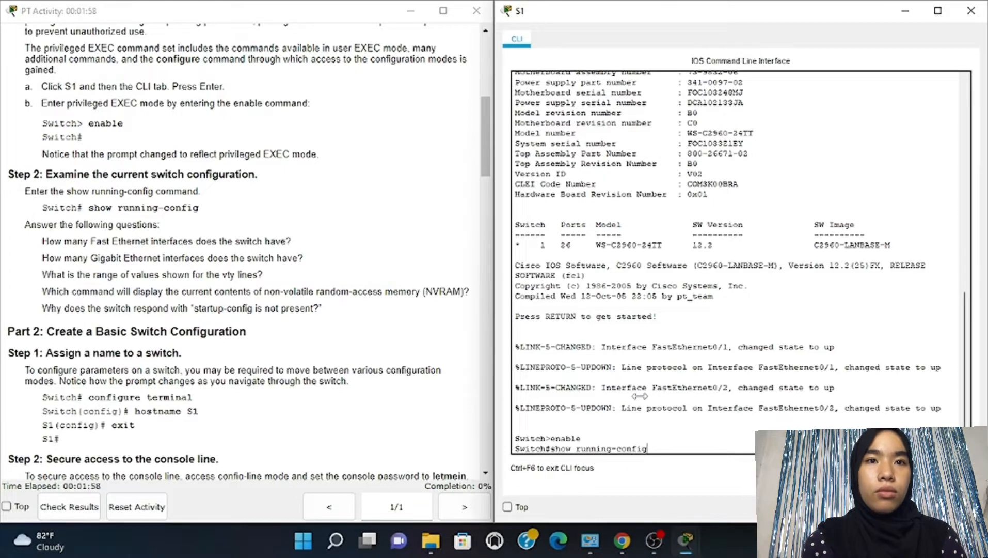
pyautogui.press('Return')
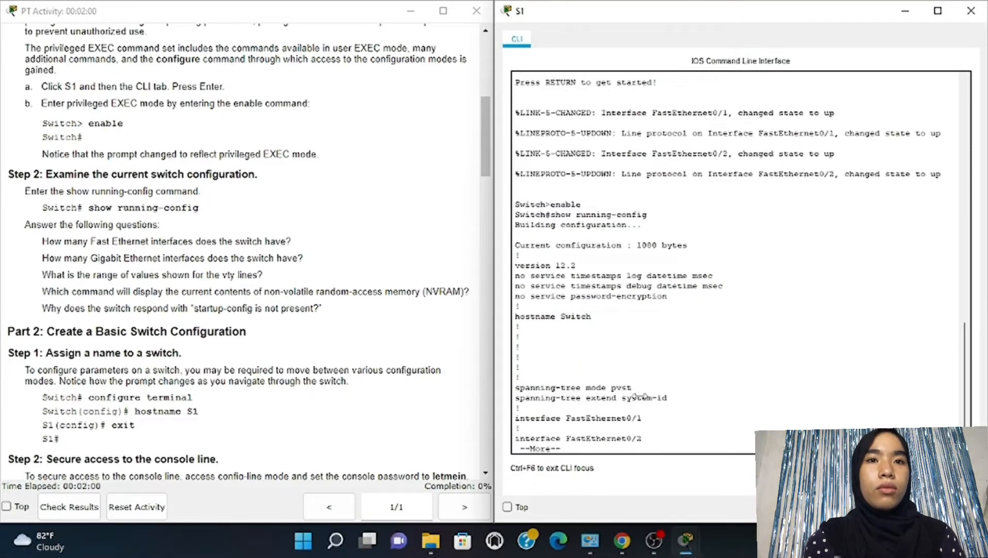
pyautogui.press('Return')
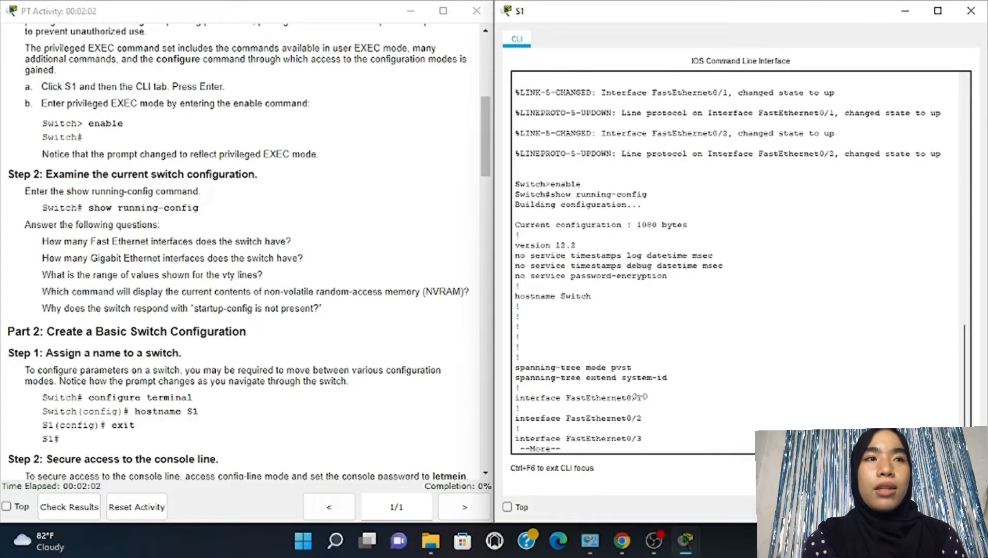
pyautogui.press('space')
pyautogui.press('space')
pyautogui.press('space')
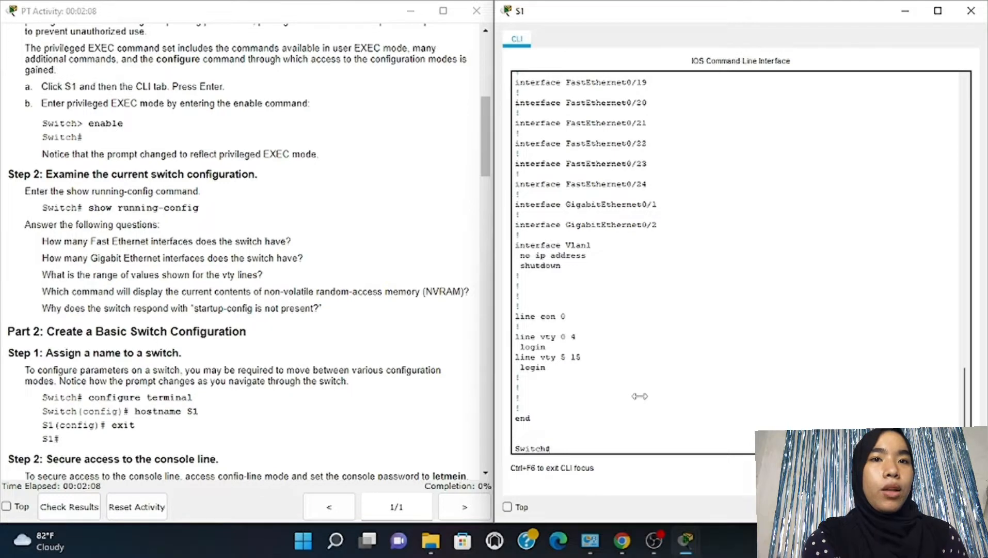
# Enter configure terminal and set the switch hostname to S1
pyautogui.write('configure')
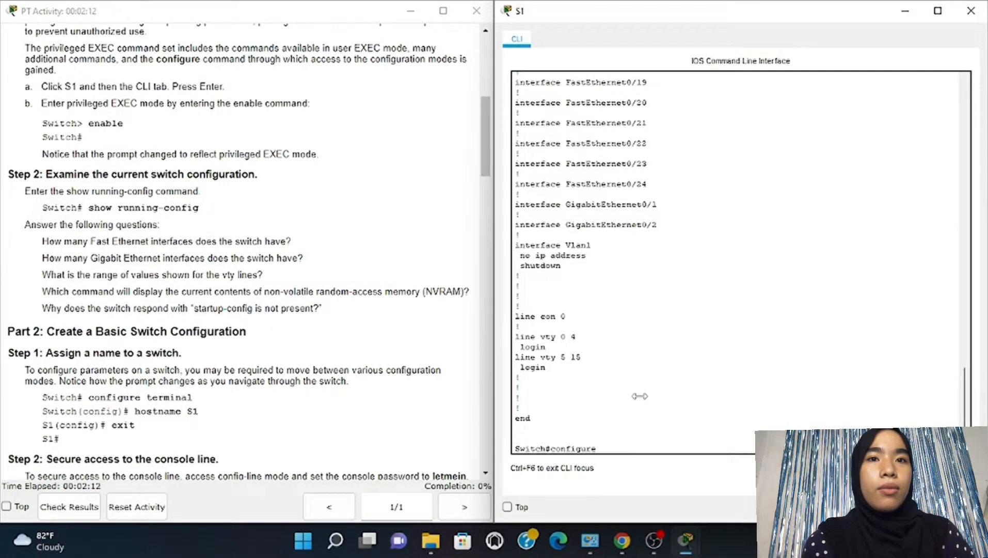
pyautogui.write(' term')
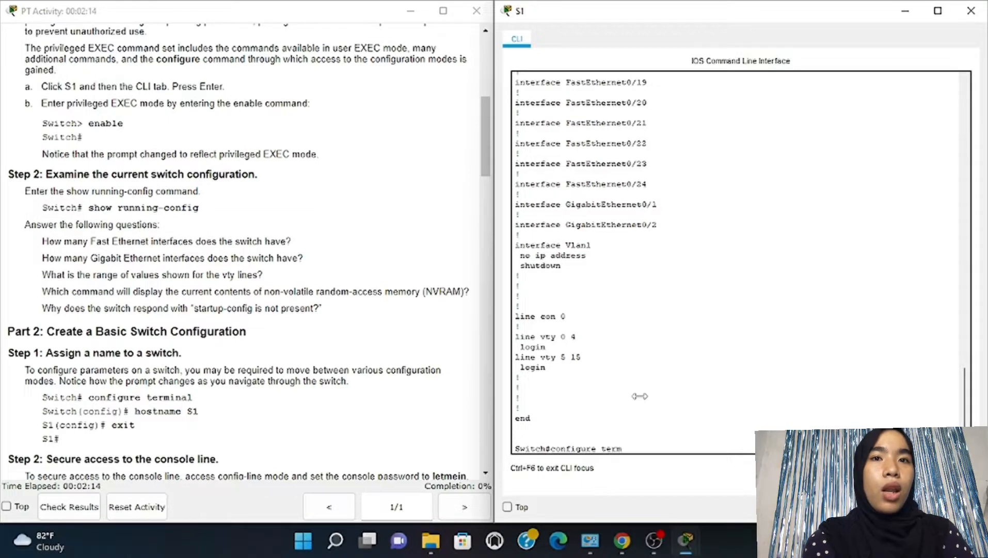
pyautogui.write('inal')
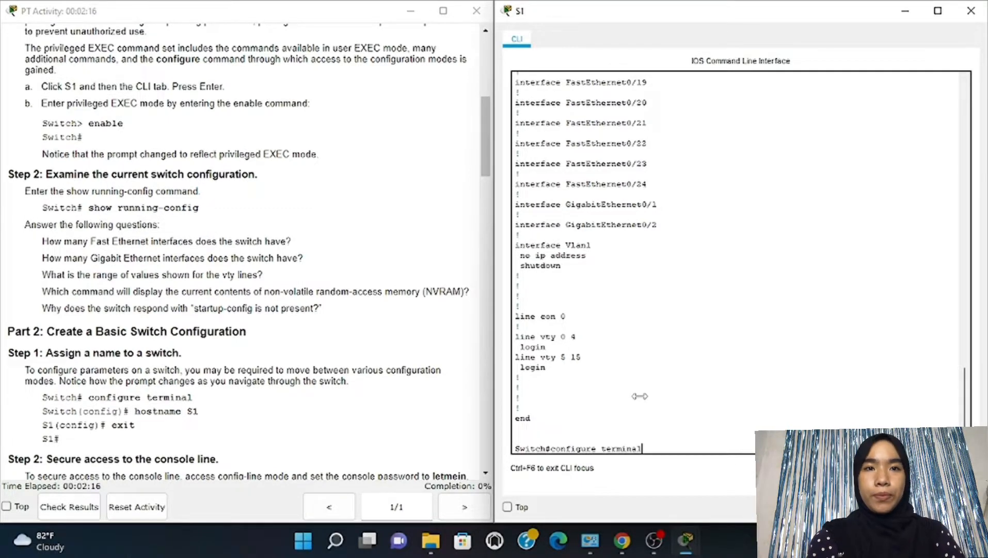
pyautogui.press('Return')
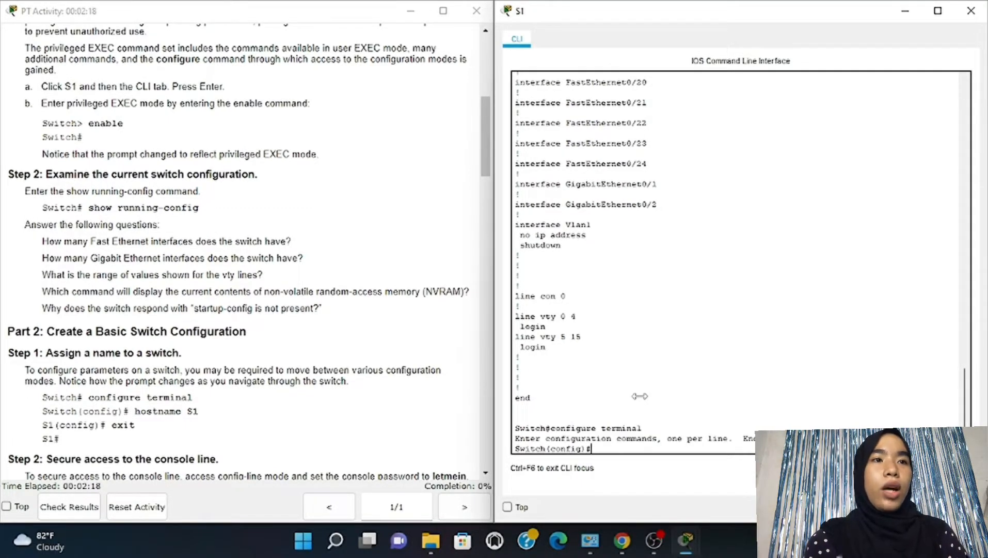
pyautogui.write('host')
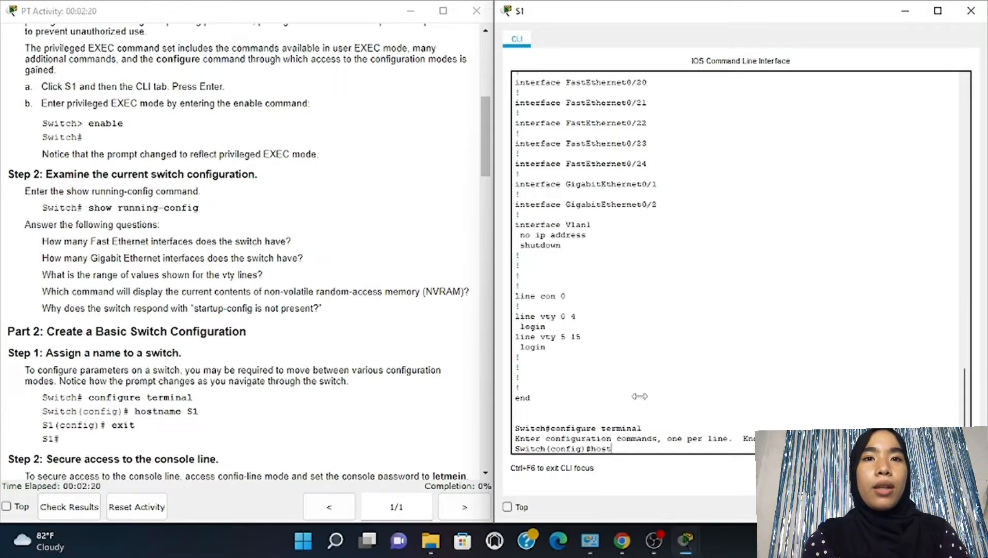
pyautogui.write('name')
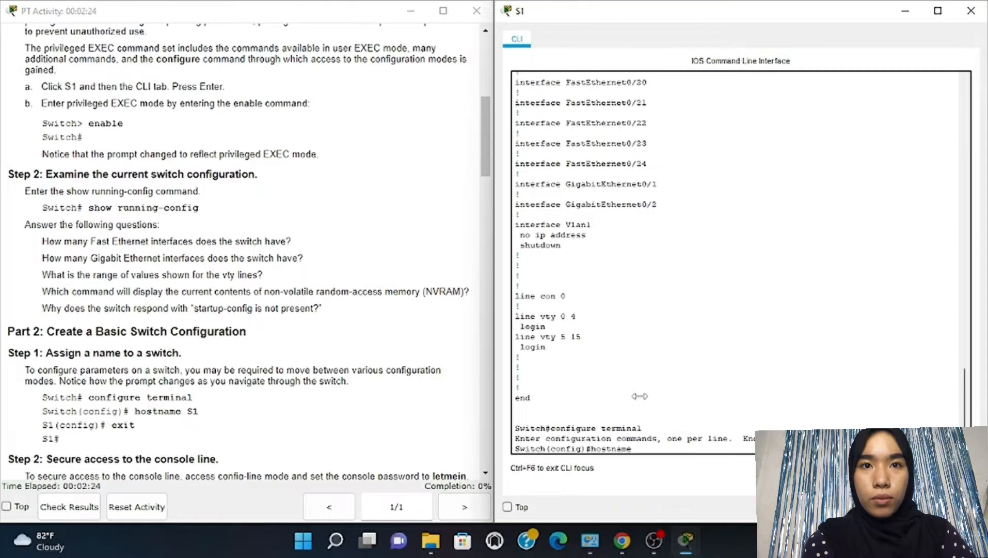
pyautogui.write(' S1')
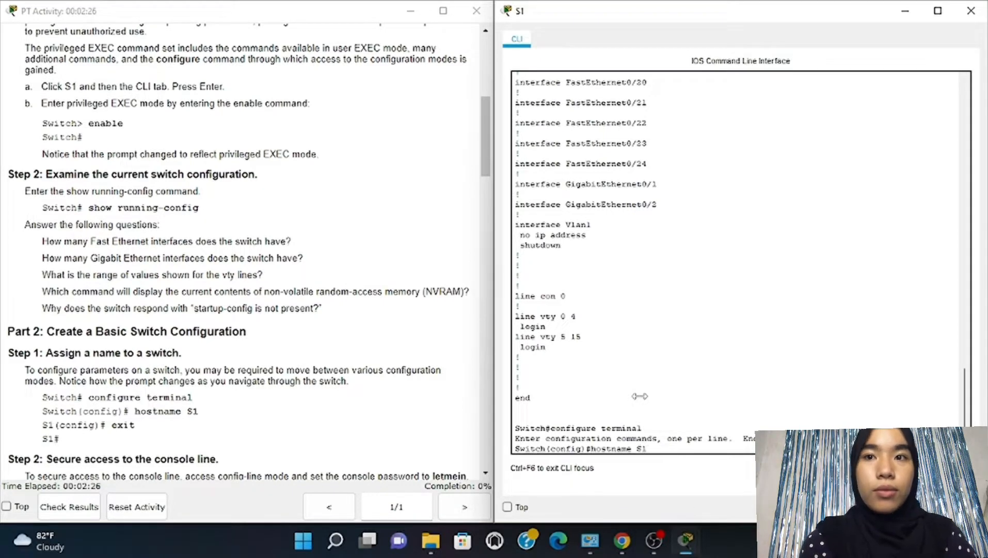
pyautogui.press('Return')
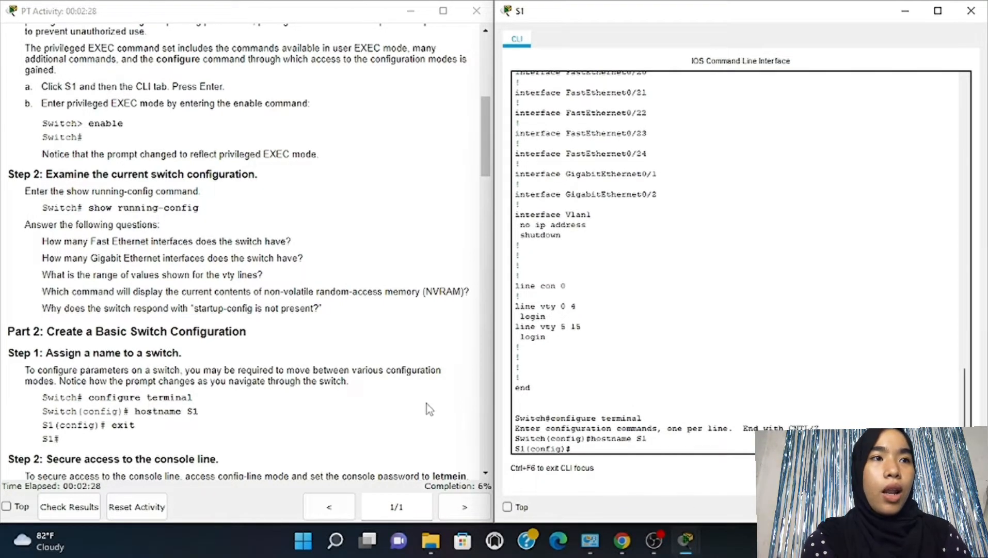
# Try configure terminal again at the S1(config) prompt, which is rejected as invalid
pyautogui.scroll(-5, 426, 404)
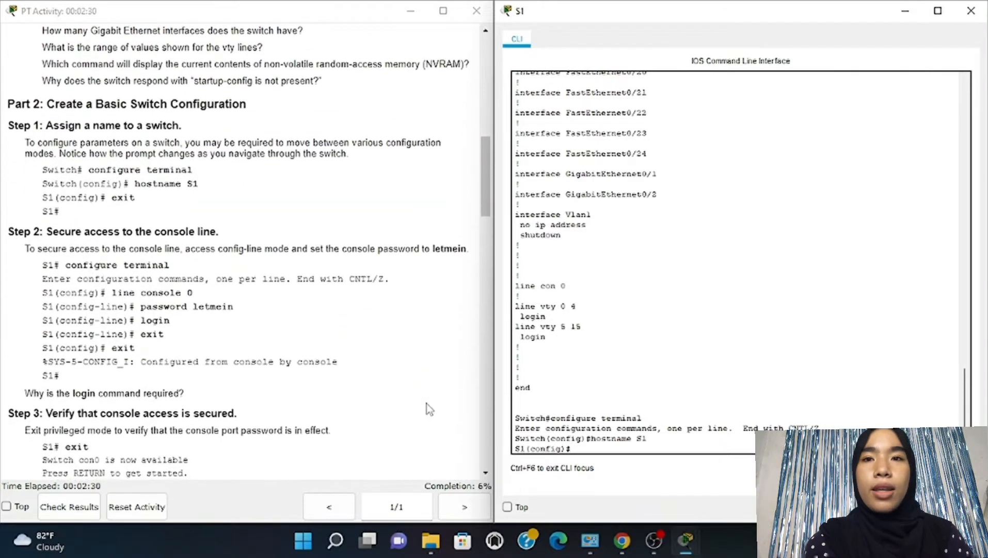
pyautogui.scroll(-2, 426, 403)
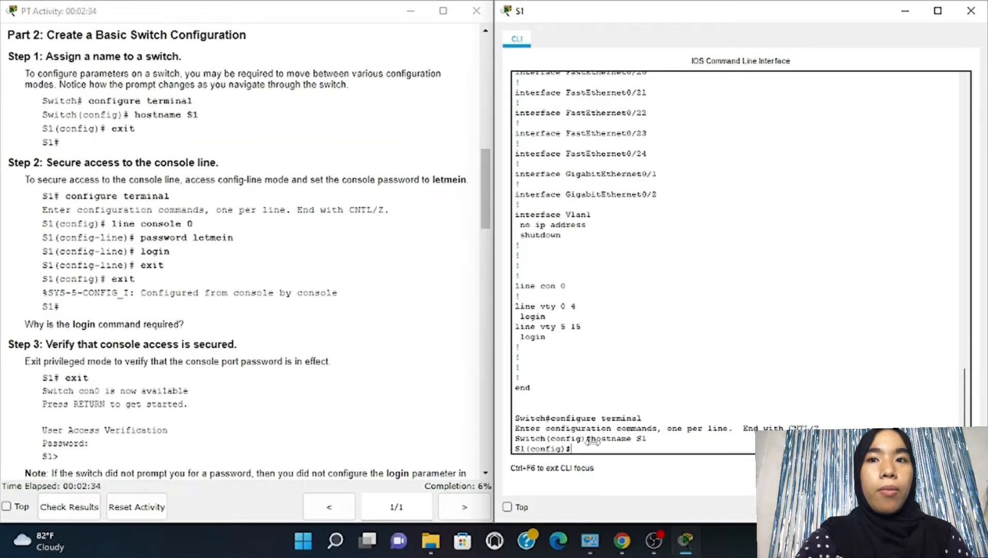
pyautogui.write('conf')
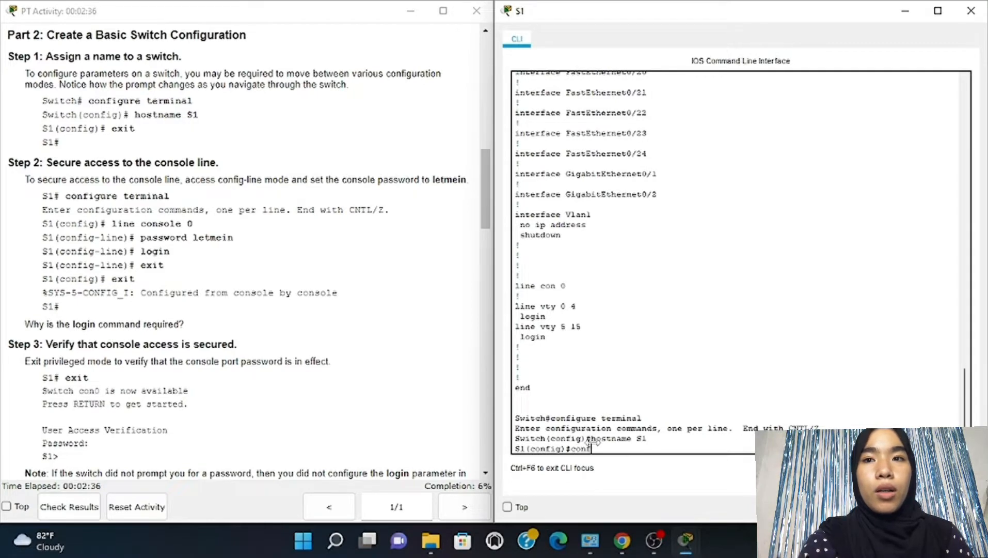
pyautogui.write('igure')
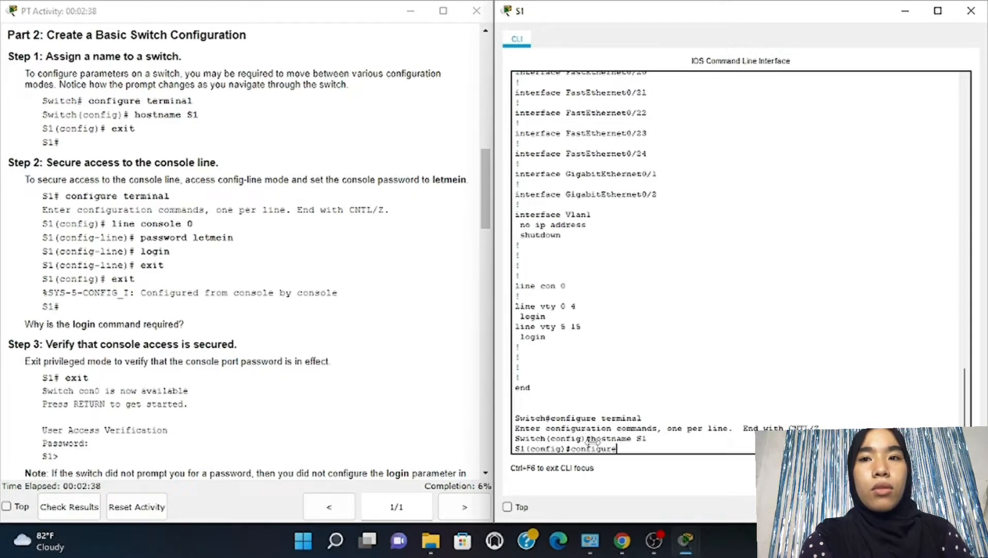
pyautogui.write(' term')
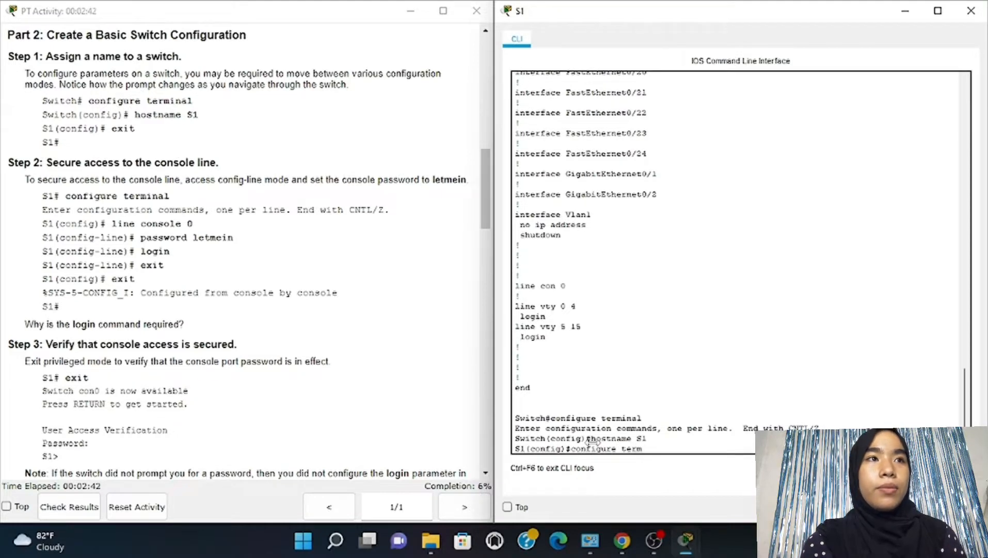
pyautogui.write('inal')
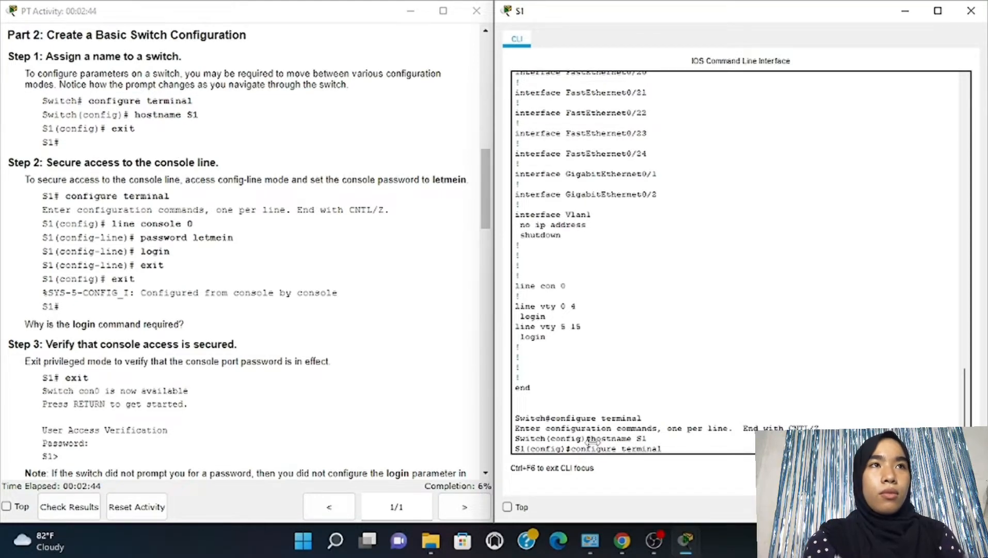
pyautogui.press('Return')
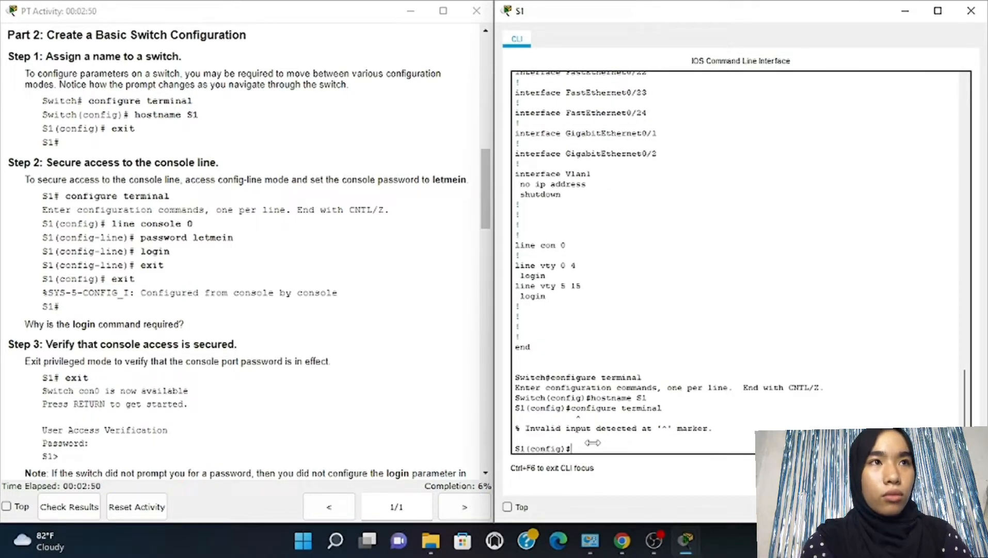
# Give console line 0 a password and require login on it
pyautogui.write('line')
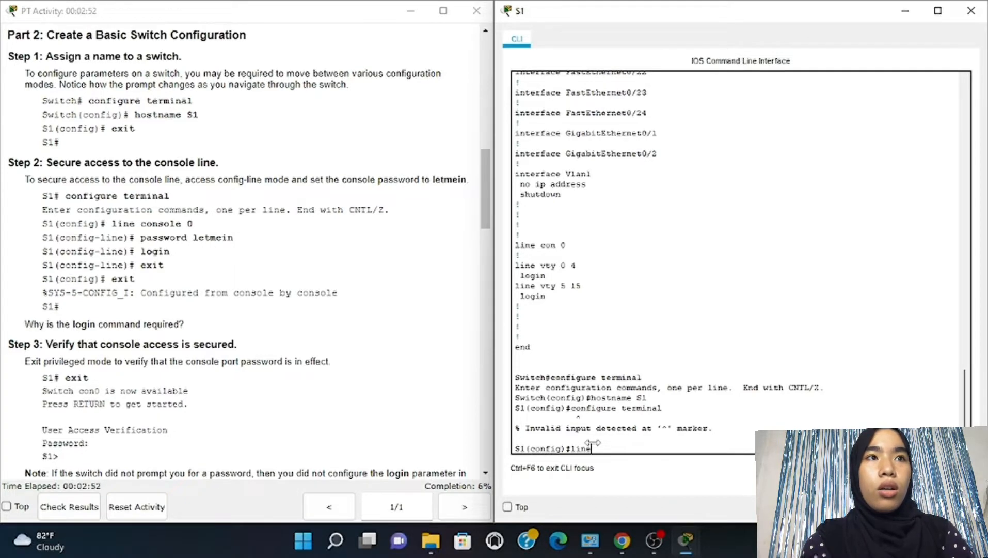
pyautogui.write(' console')
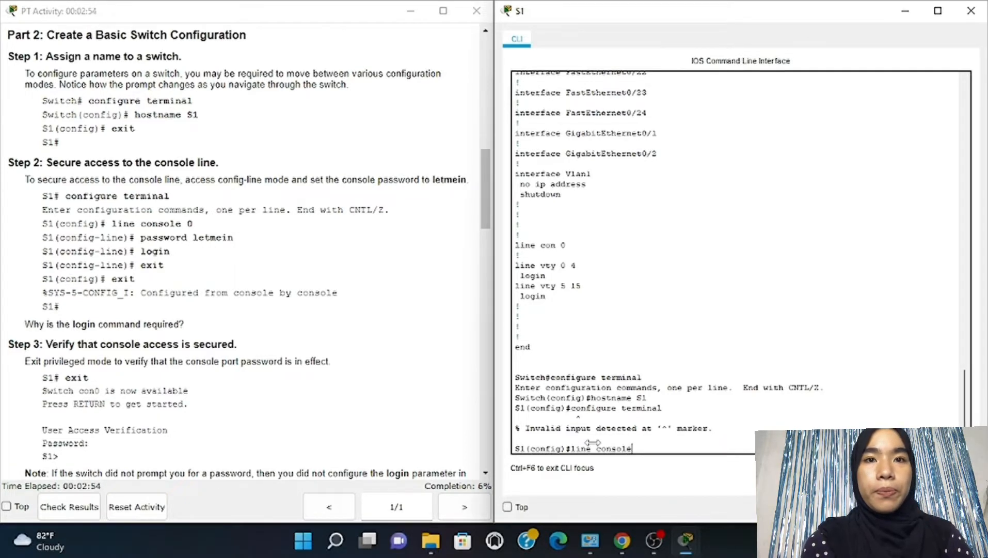
pyautogui.write(' 0')
pyautogui.press('Return')
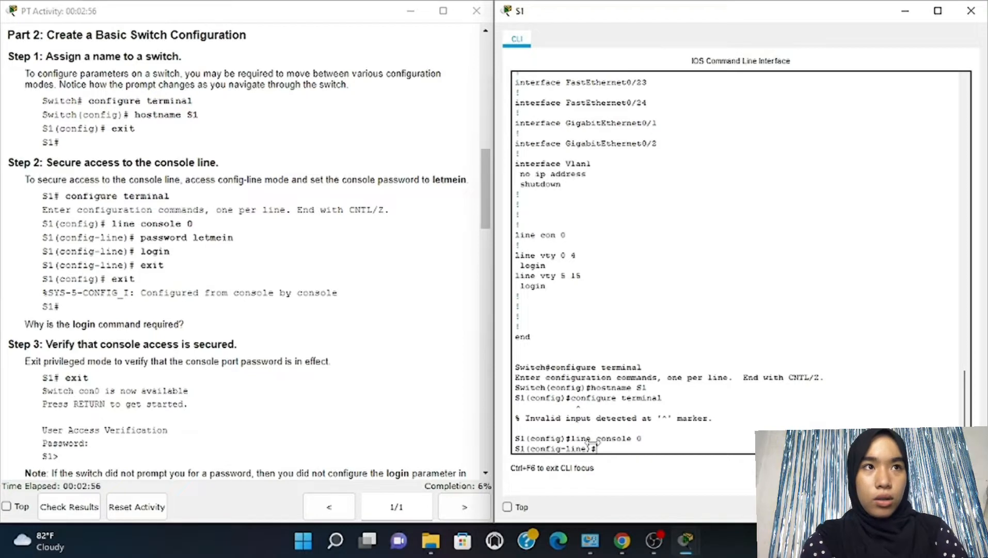
pyautogui.write('p')
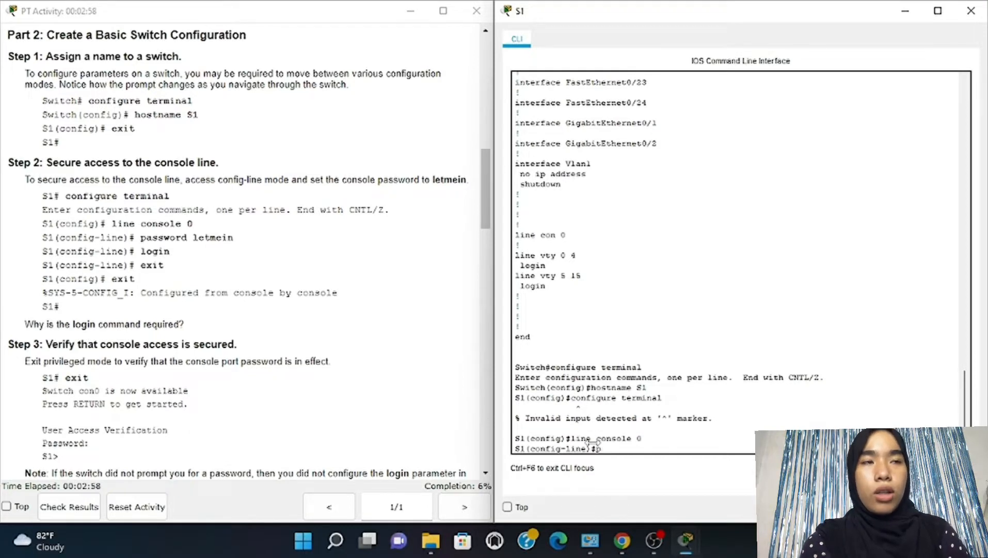
pyautogui.write('assword')
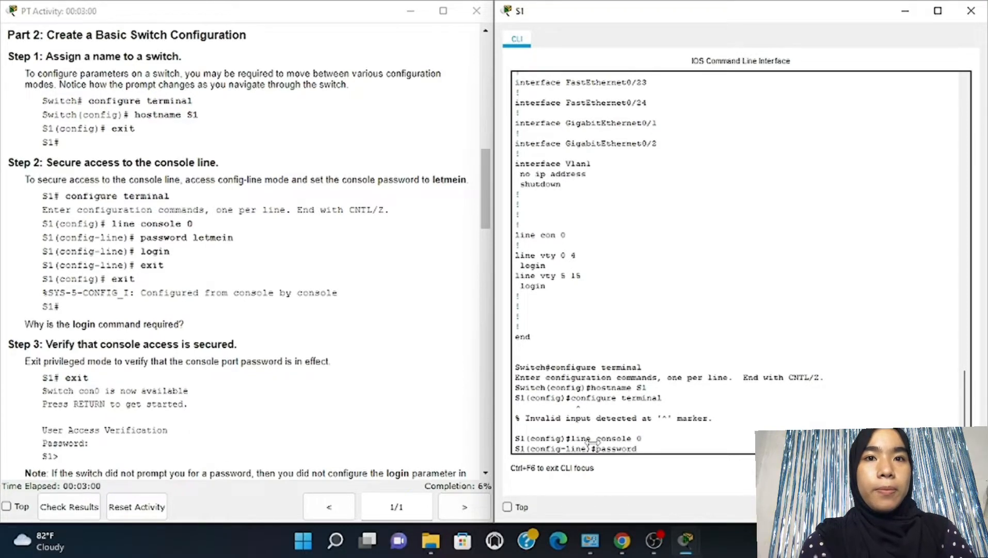
pyautogui.write(' letmein')
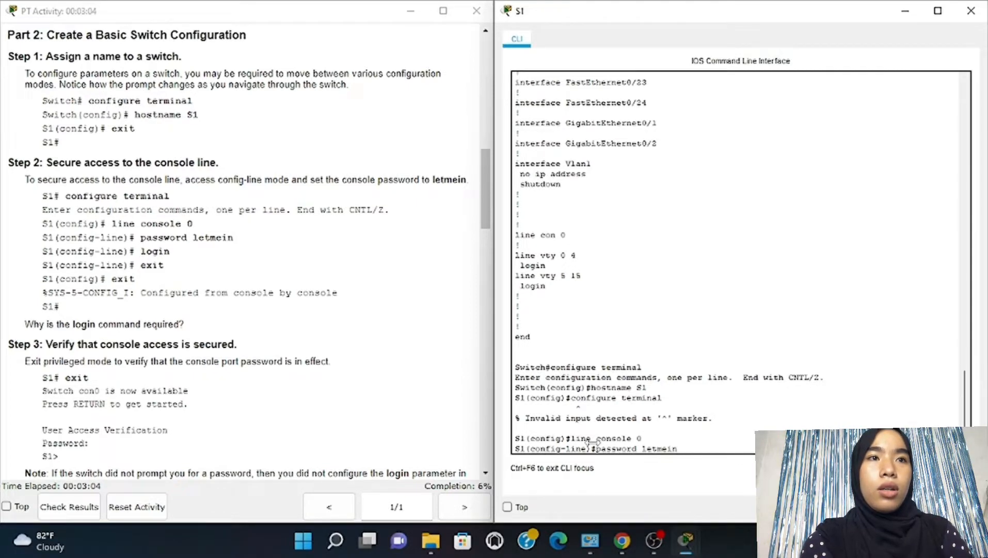
pyautogui.press('Return')
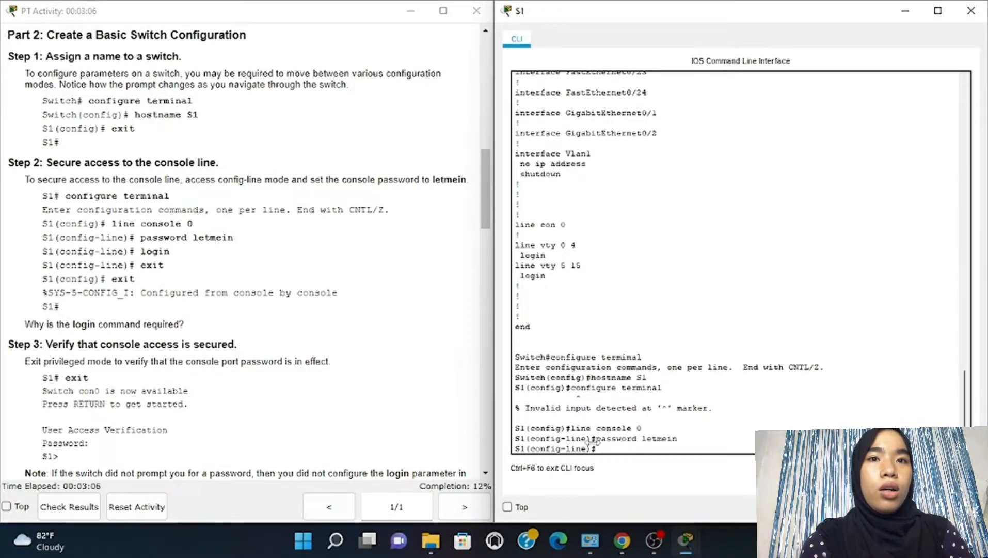
pyautogui.write('login')
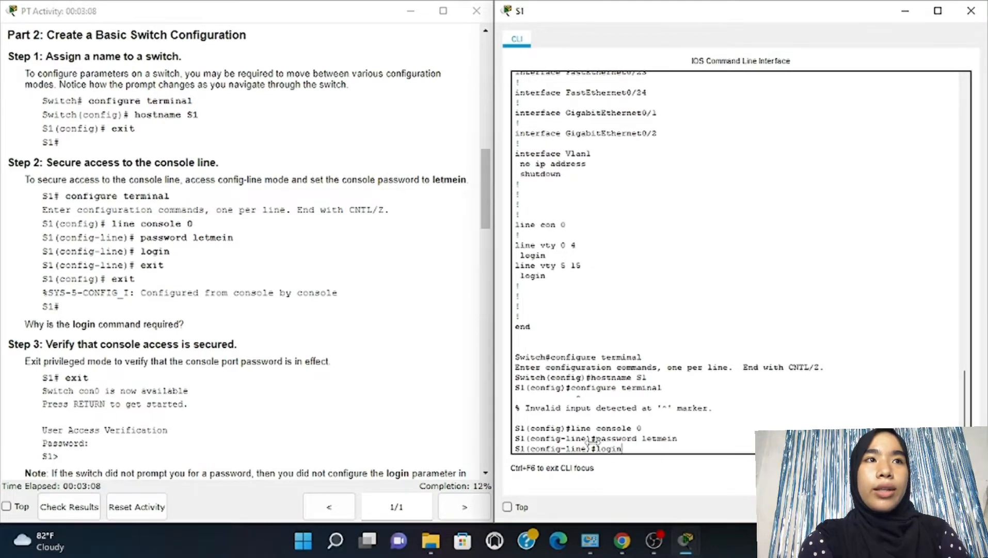
pyautogui.press('Return')
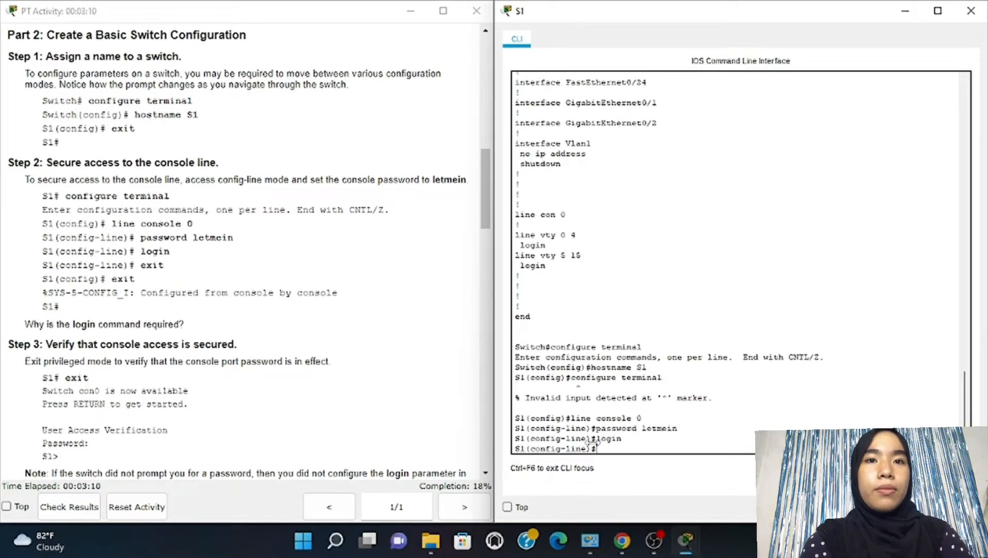
# Exit twice from the console line back to the S1# prompt
pyautogui.write('exit')
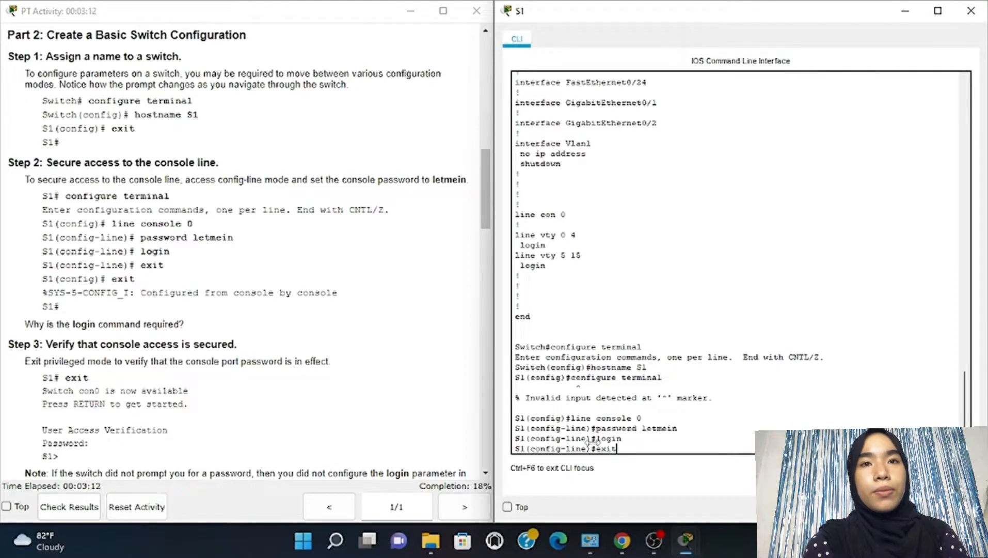
pyautogui.press('Return')
pyautogui.press('Return')
pyautogui.write('exi')
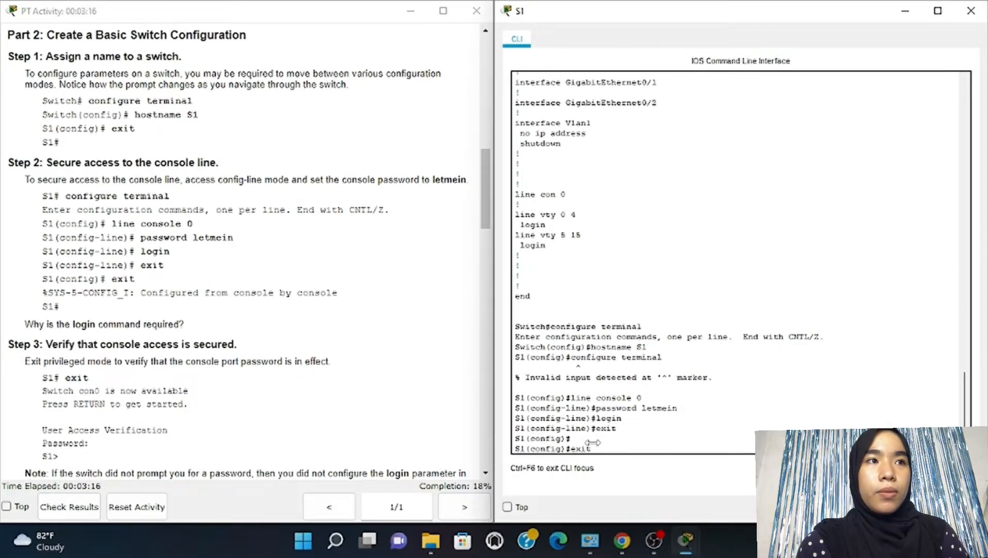
pyautogui.write('t')
pyautogui.press('Return')
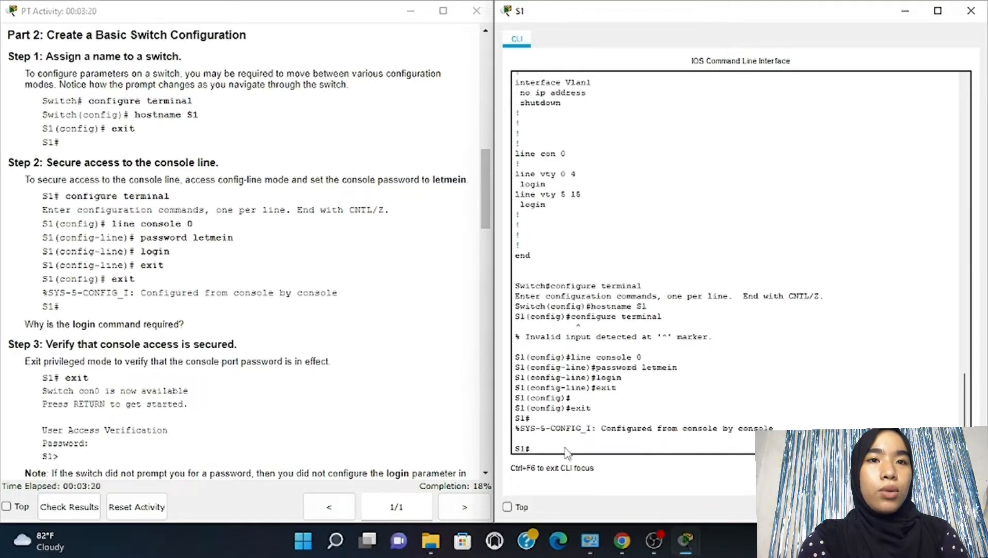
# Log out of S1, log back in with the console password, and re-enter privileged mode
pyautogui.scroll(-3, 326, 392)
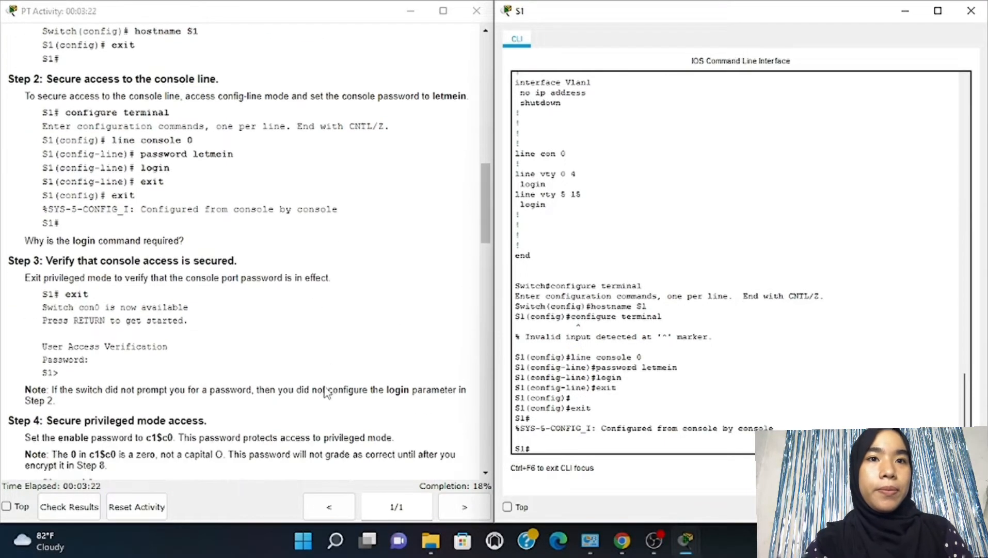
pyautogui.scroll(-6, 326, 393)
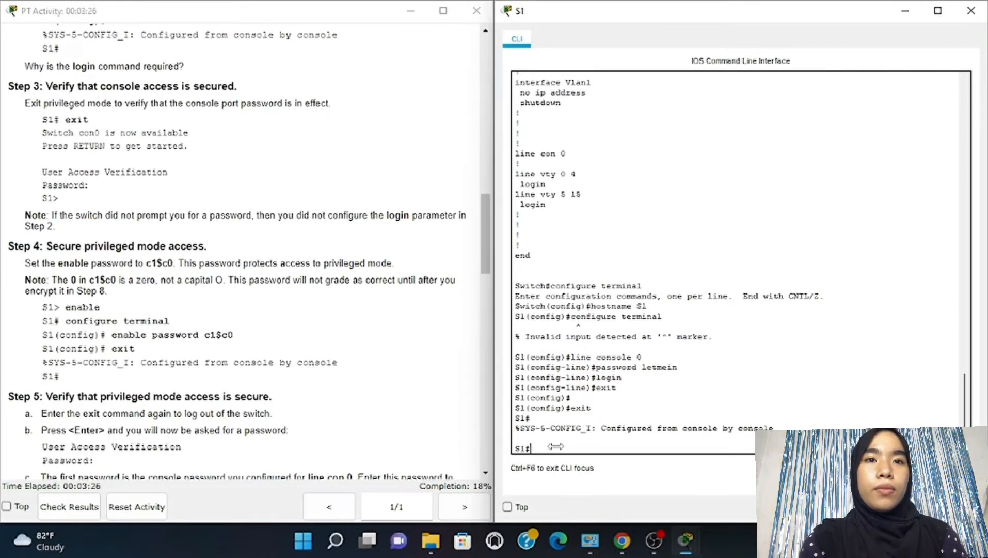
pyautogui.write('exit')
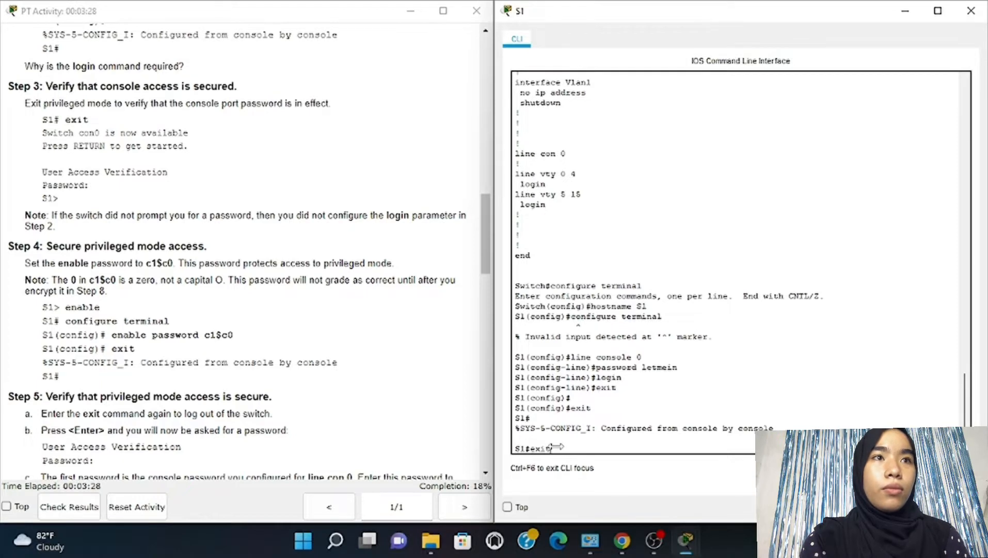
pyautogui.press('Return')
pyautogui.press('Return')
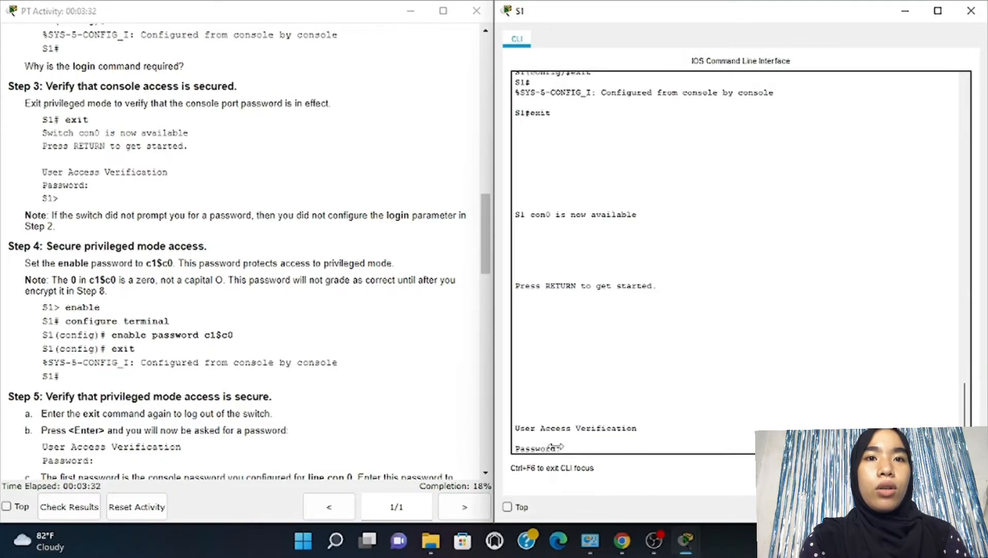
pyautogui.press('Return')
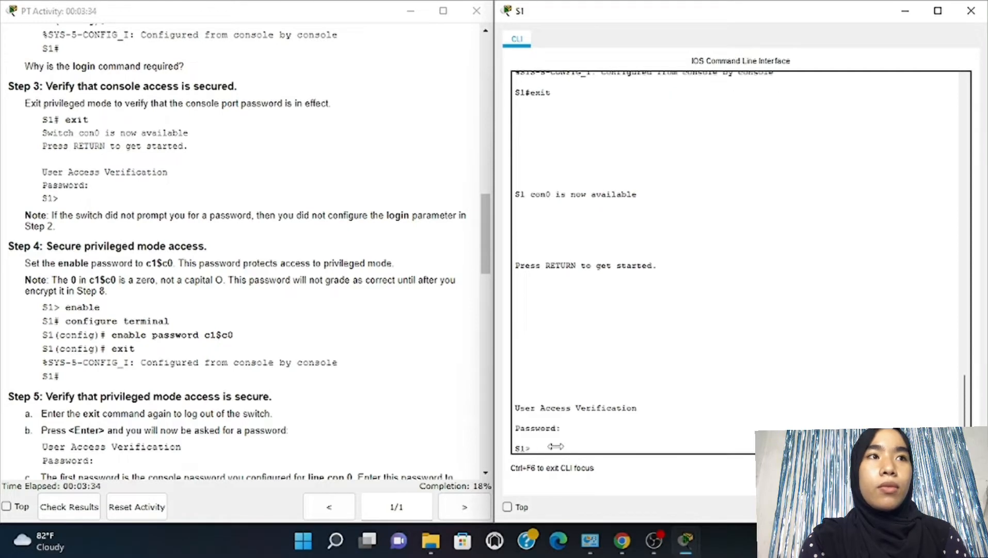
pyautogui.write('enable')
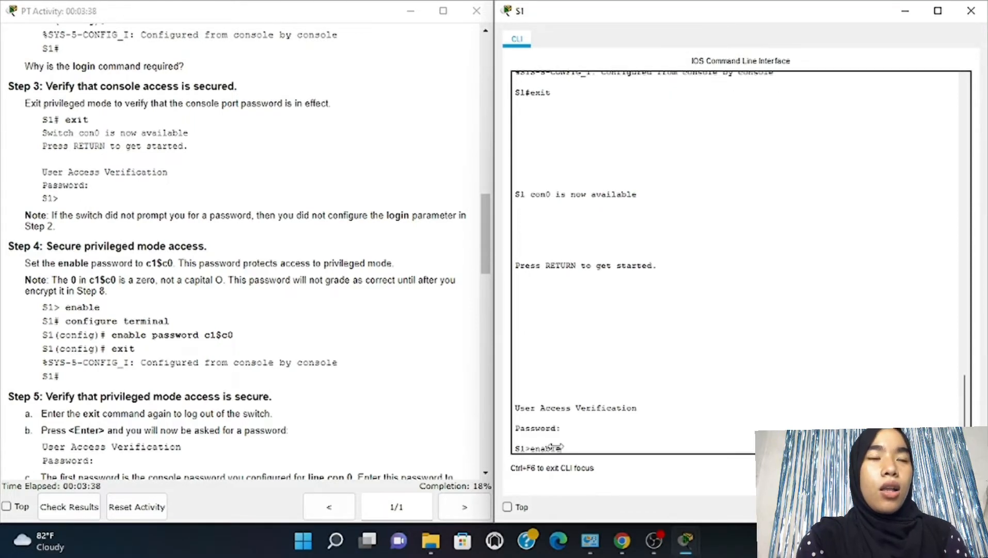
pyautogui.press('Return')
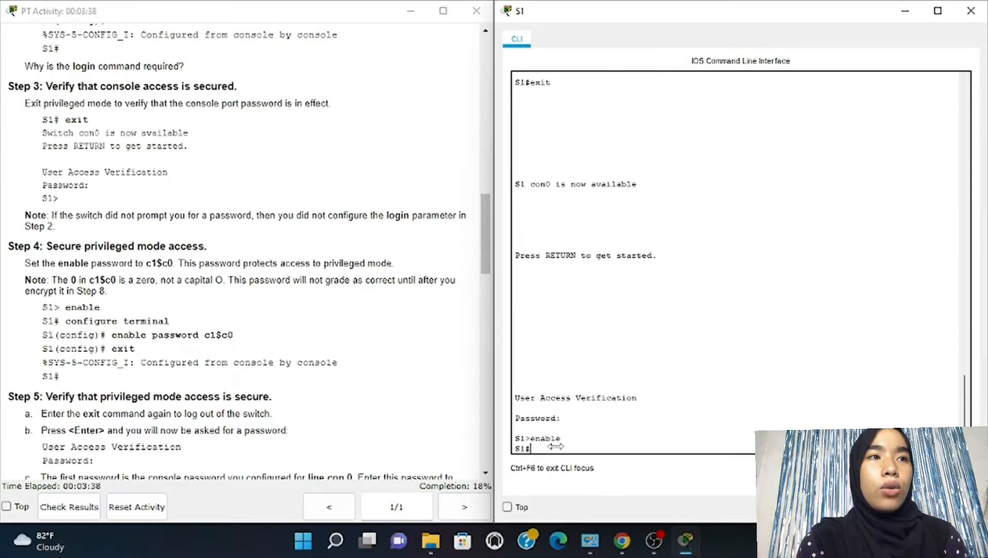
# Set an enable password on S1 in global configuration, fixing a typo, then exit
pyautogui.write('c')
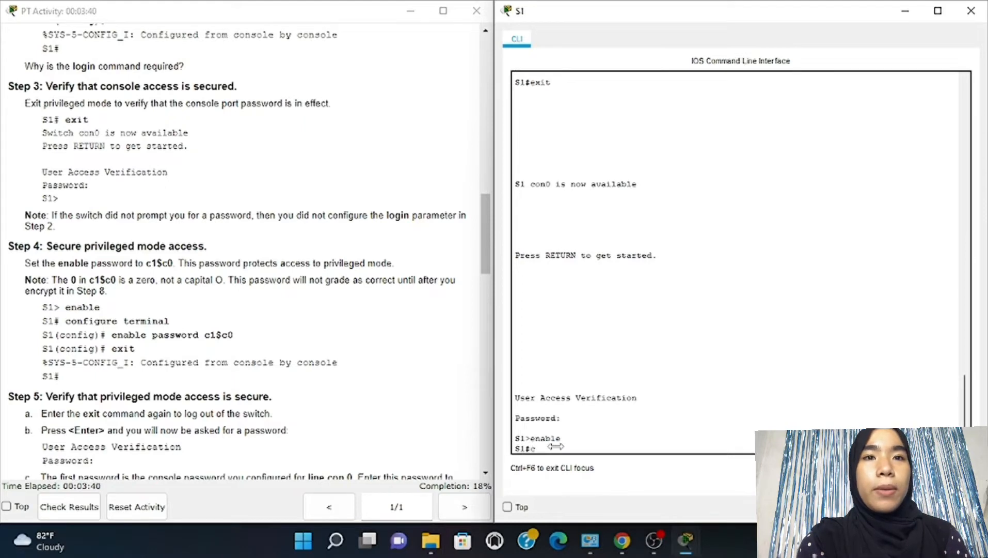
pyautogui.write('on')
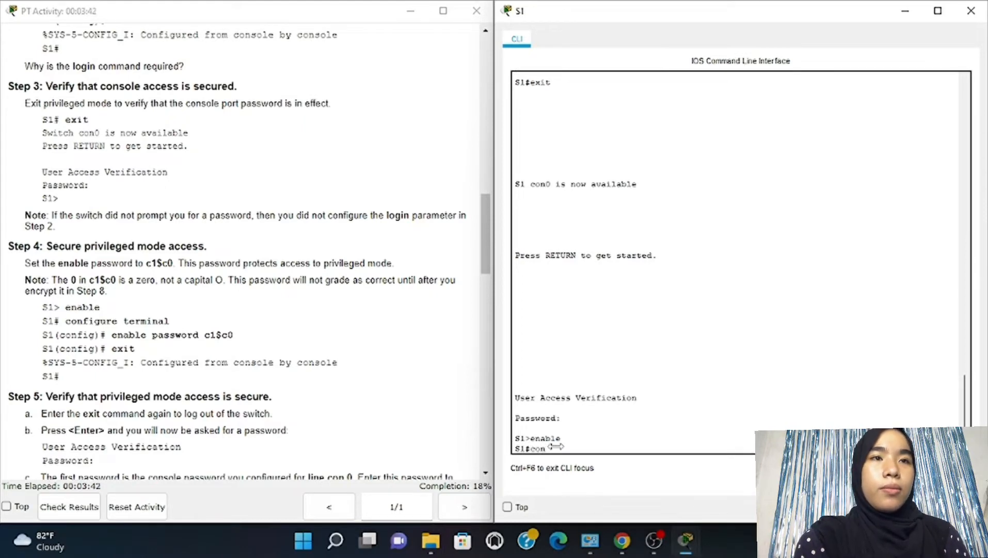
pyautogui.write('f')
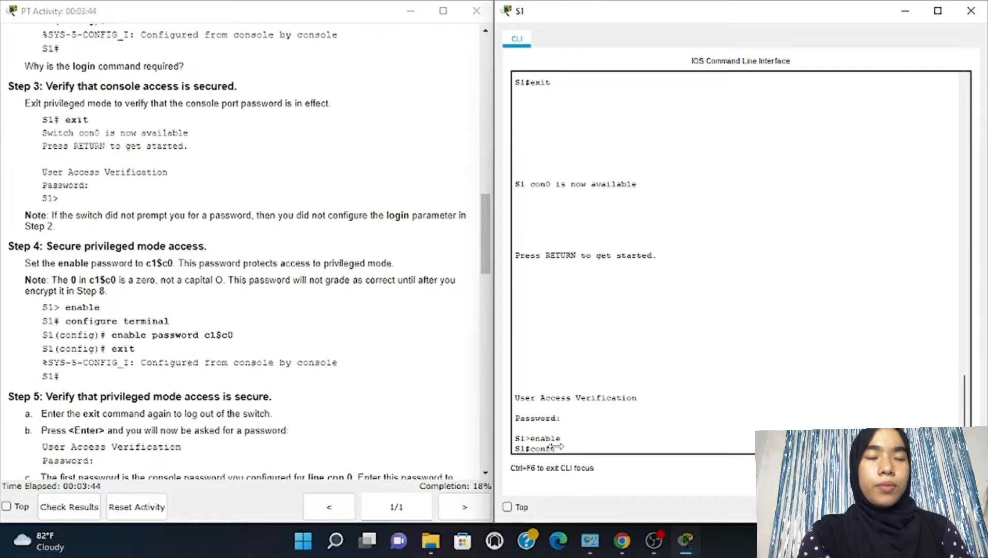
pyautogui.write('igure')
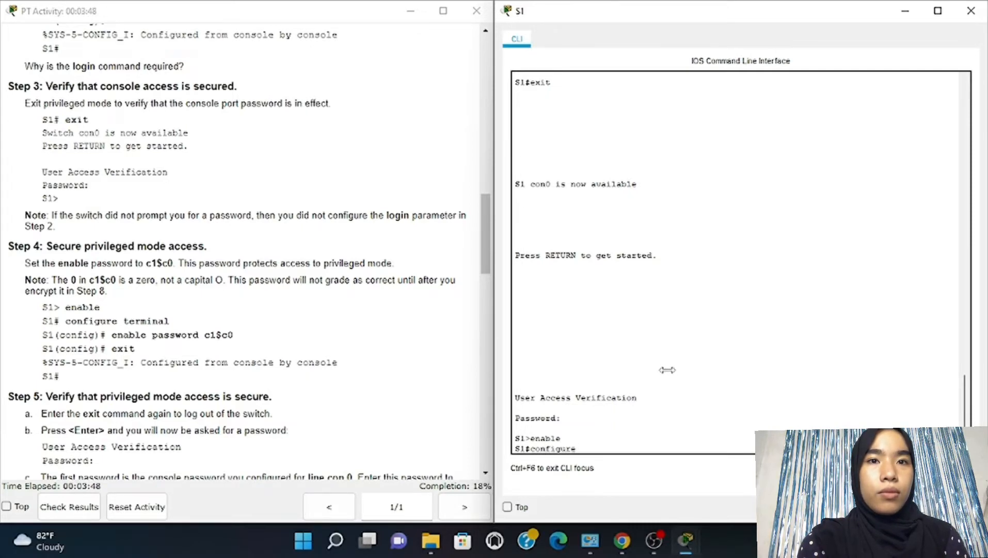
pyautogui.write(' terminal')
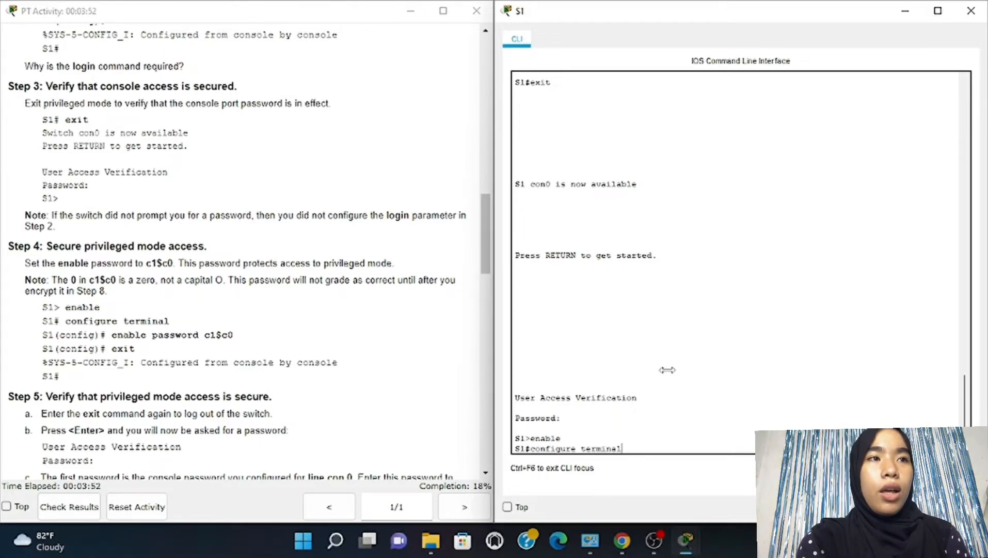
pyautogui.press('Return')
pyautogui.write('e')
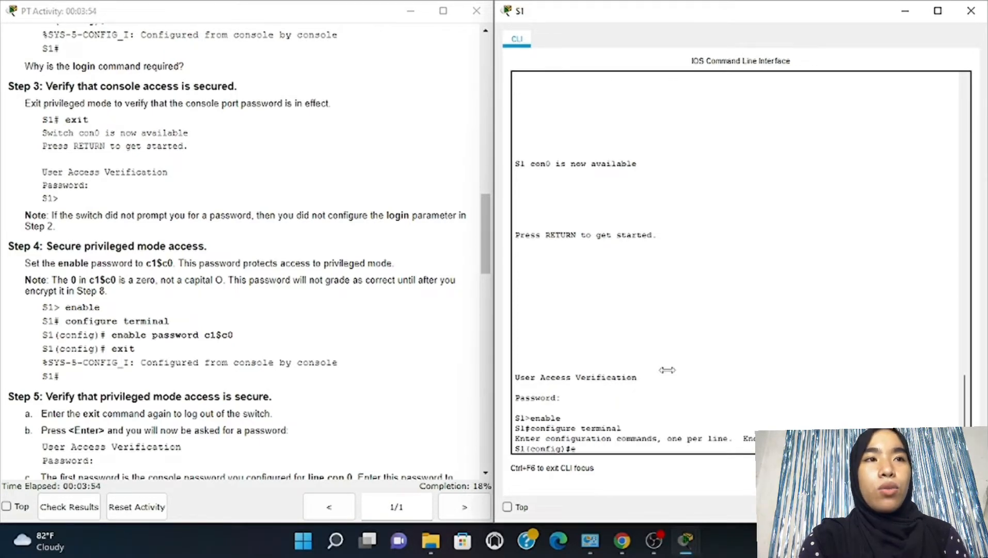
pyautogui.write('nable')
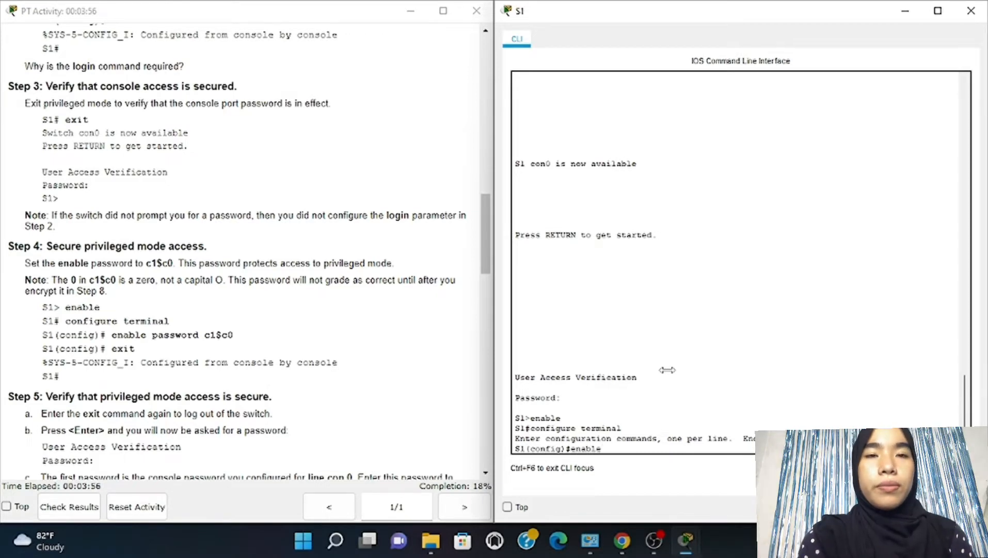
pyautogui.write(' pass')
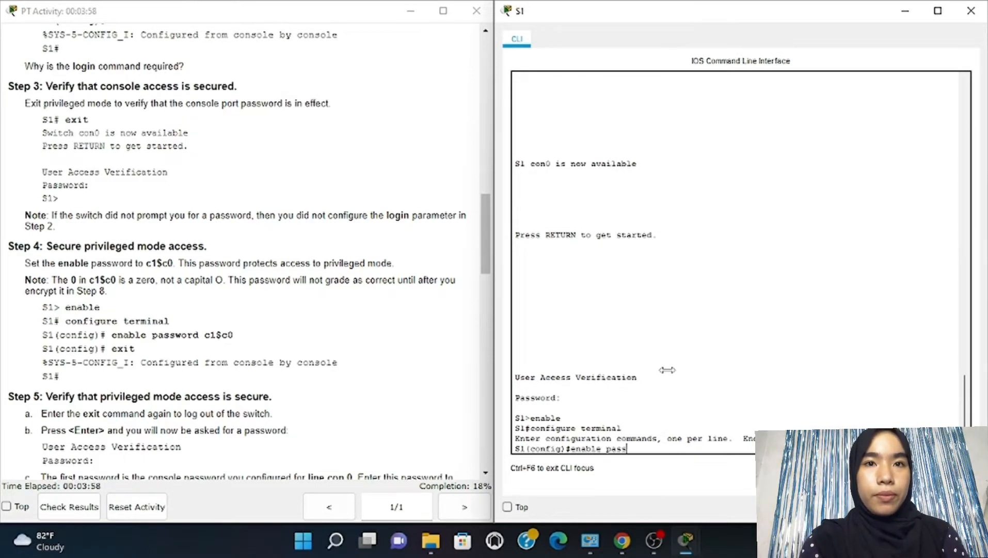
pyautogui.write('word')
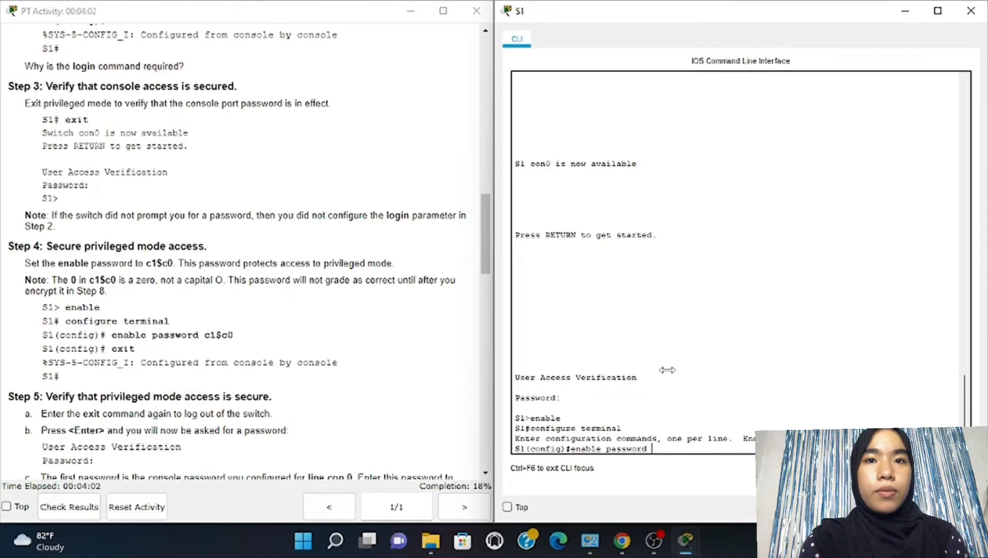
pyautogui.write(' c1')
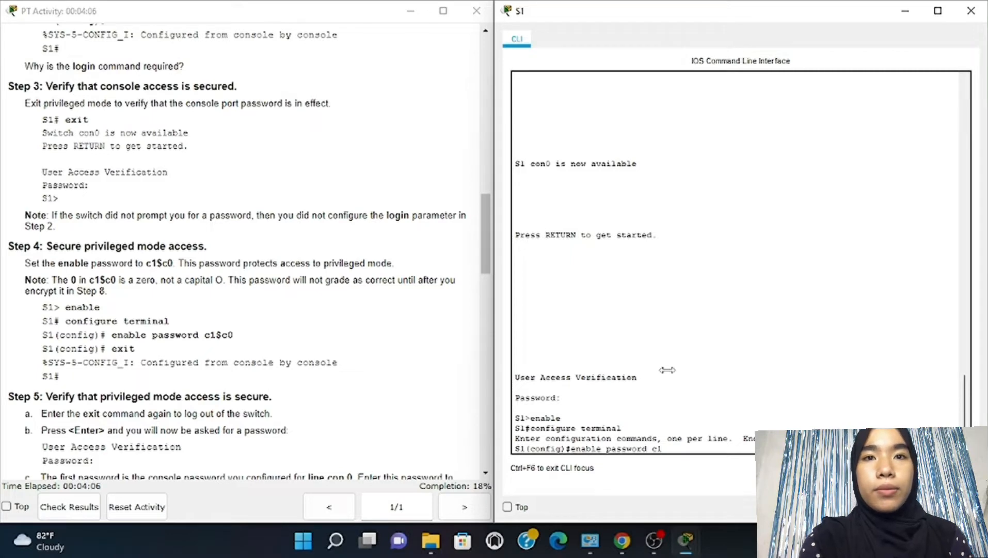
pyautogui.write('$x')
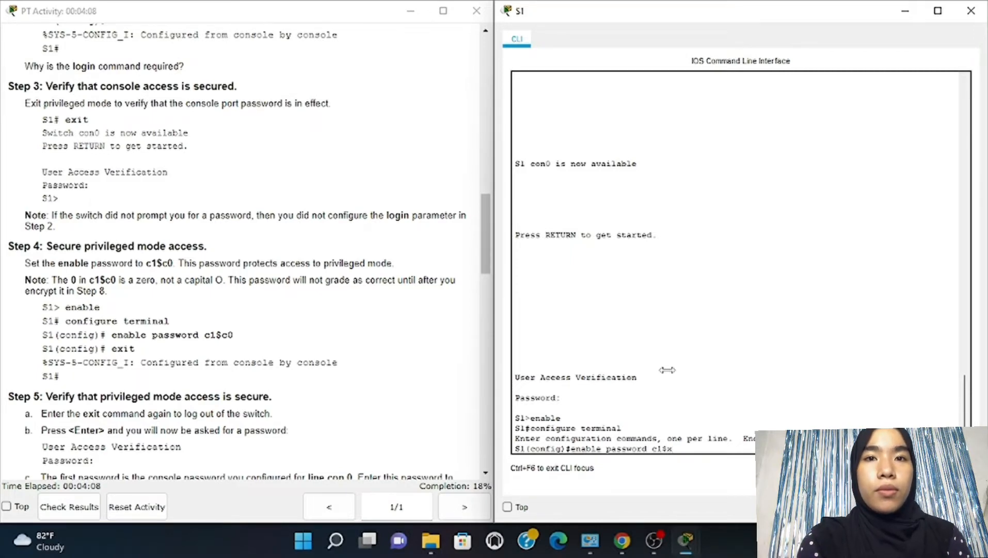
pyautogui.press('BackSpace')
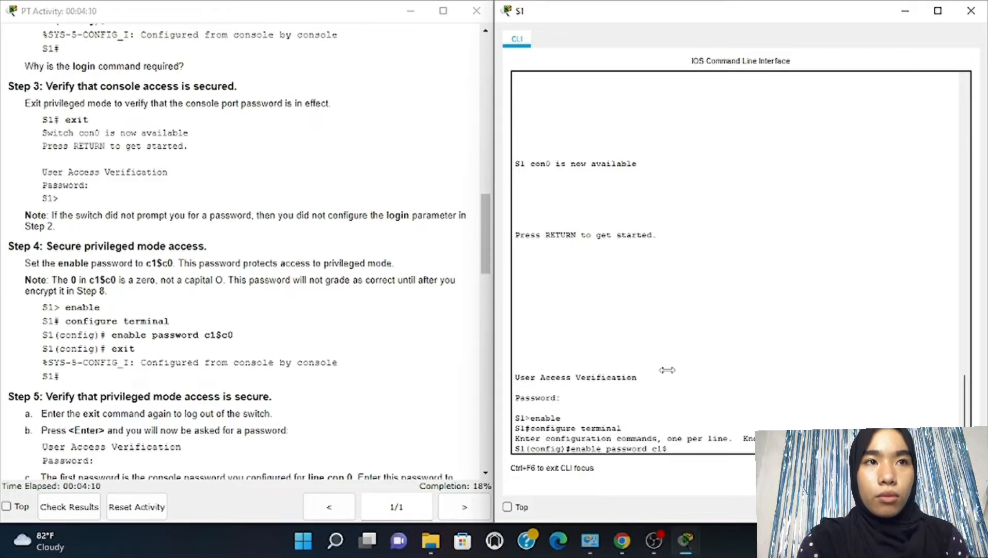
pyautogui.write('c0')
pyautogui.press('Return')
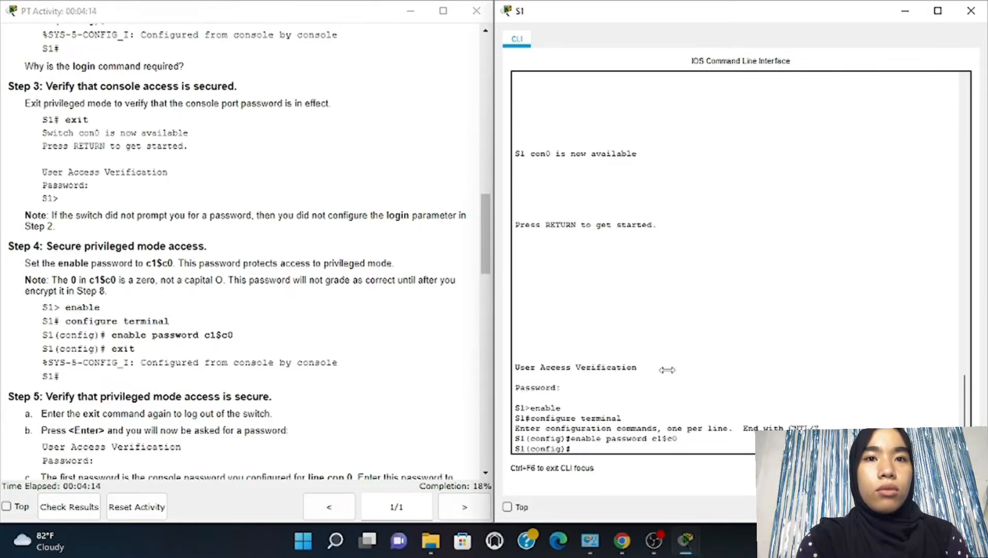
pyautogui.write('exit')
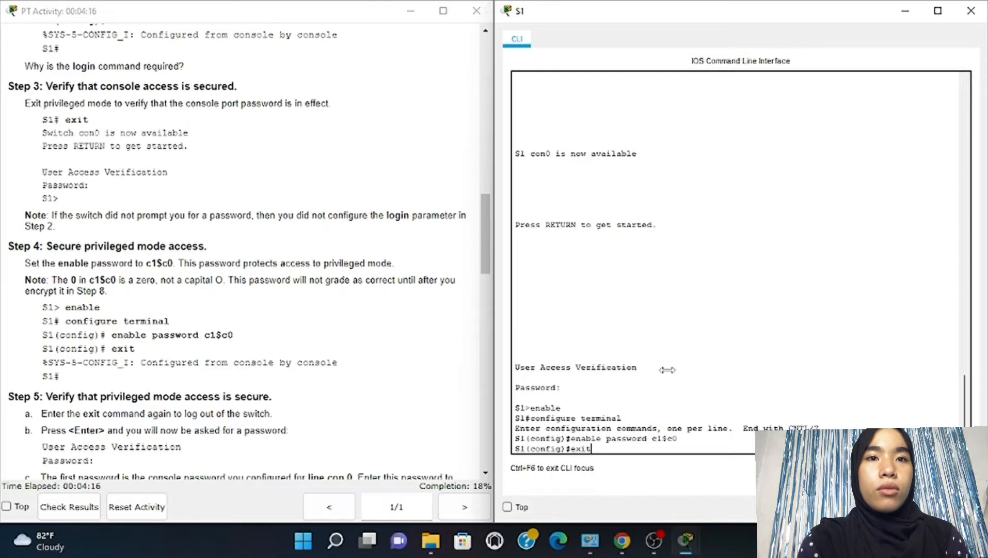
pyautogui.press('Return')
pyautogui.press('Return')
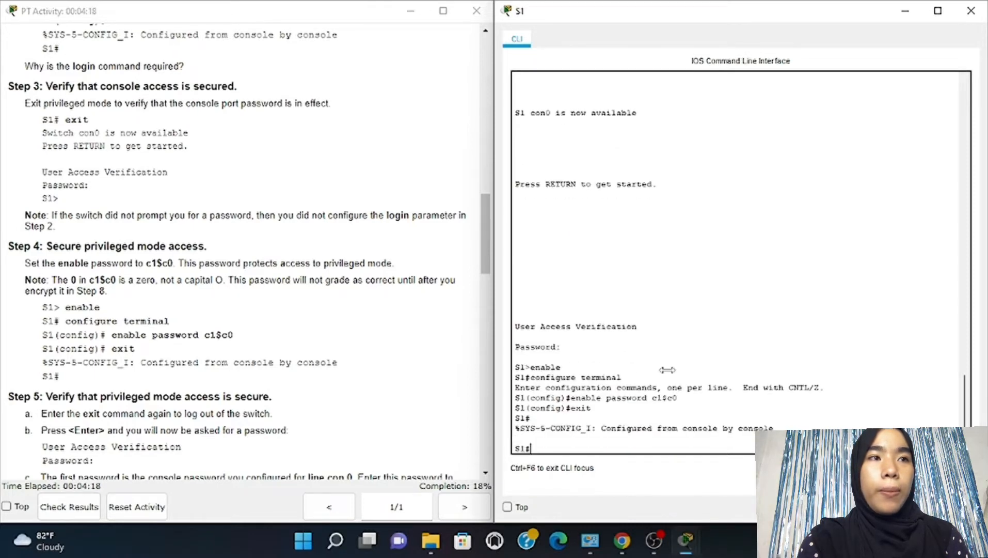
# List S1's running configuration to the end, showing the plain-text console and enable passwords
pyautogui.scroll(-5, 414, 382)
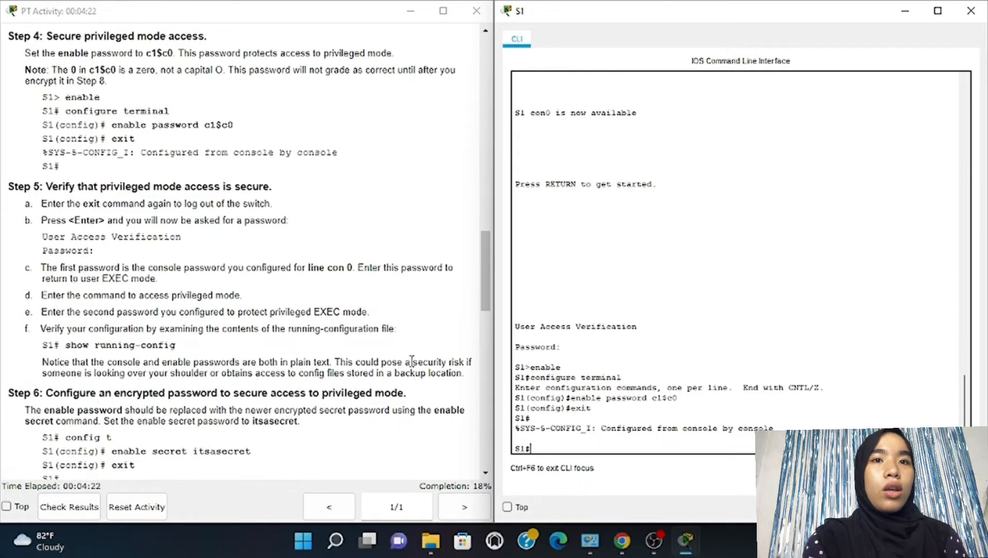
pyautogui.scroll(-3, 413, 361)
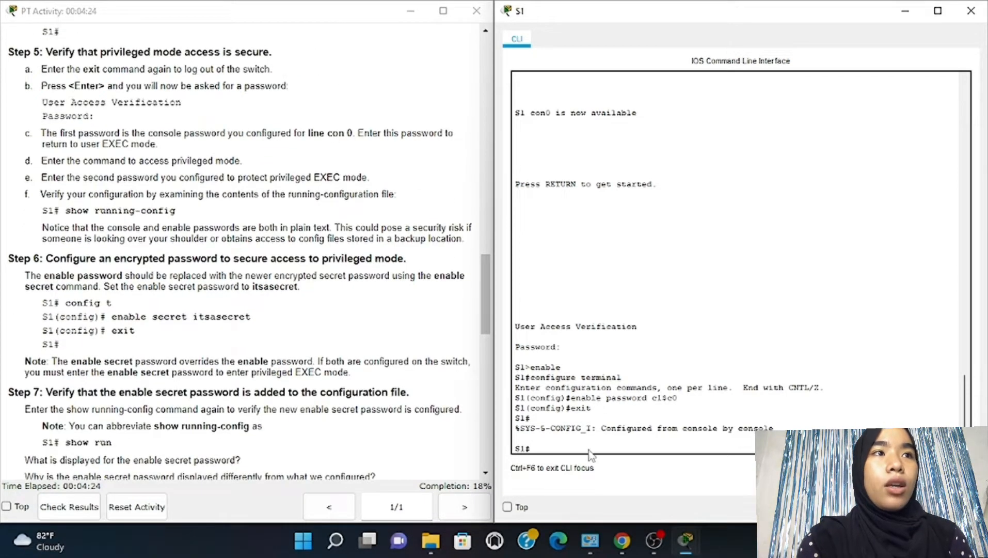
pyautogui.write('show')
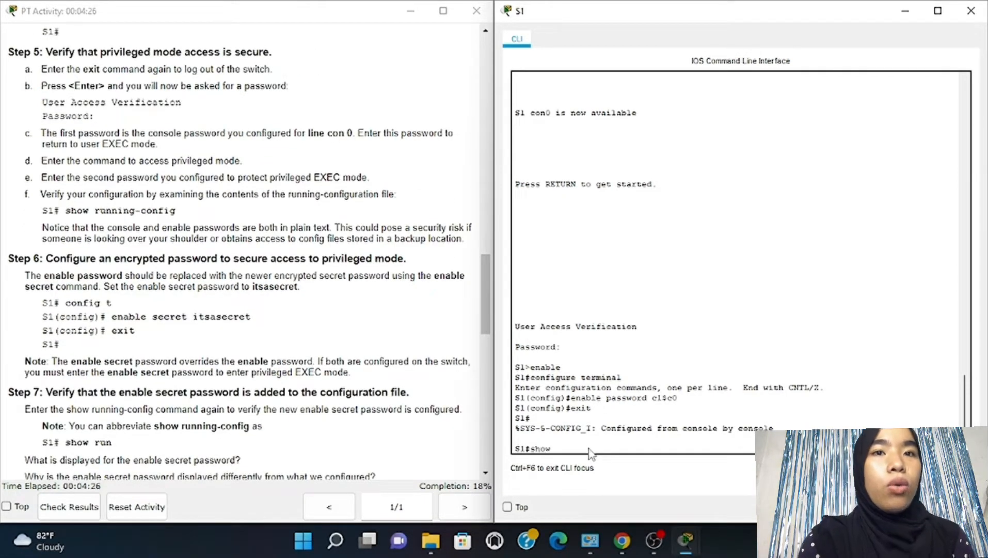
pyautogui.write(' running')
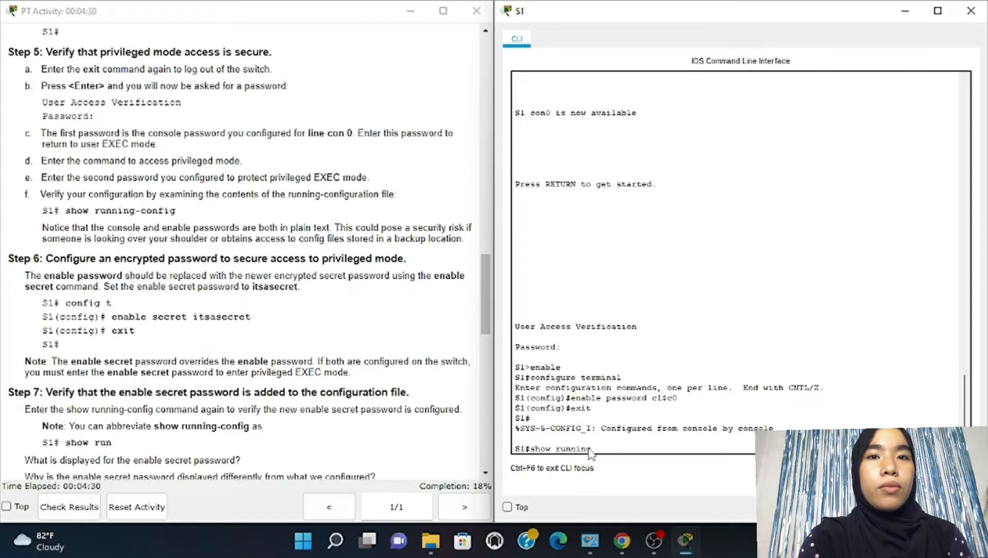
pyautogui.write('-con')
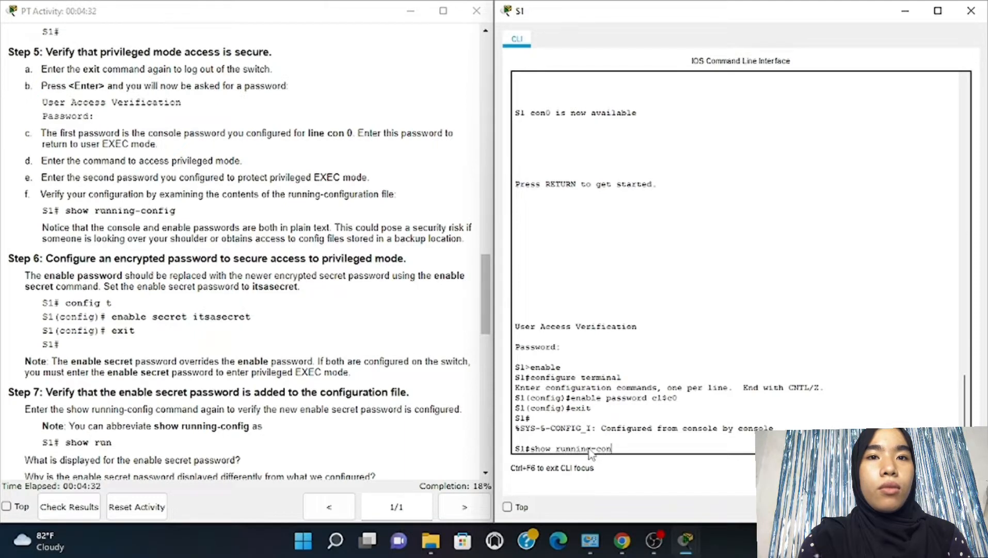
pyautogui.write('fig')
pyautogui.press('Return')
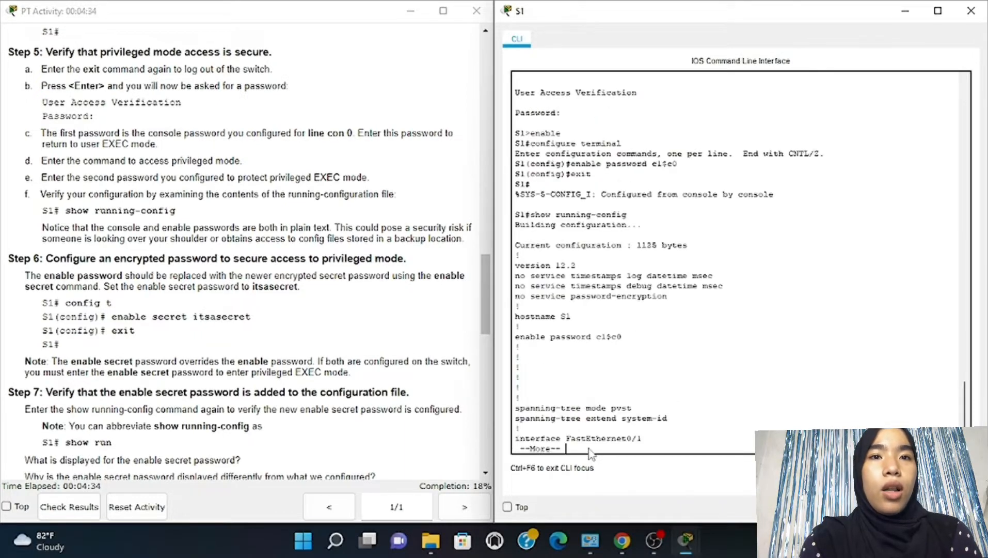
pyautogui.press('space')
pyautogui.press('space')
pyautogui.press('space')
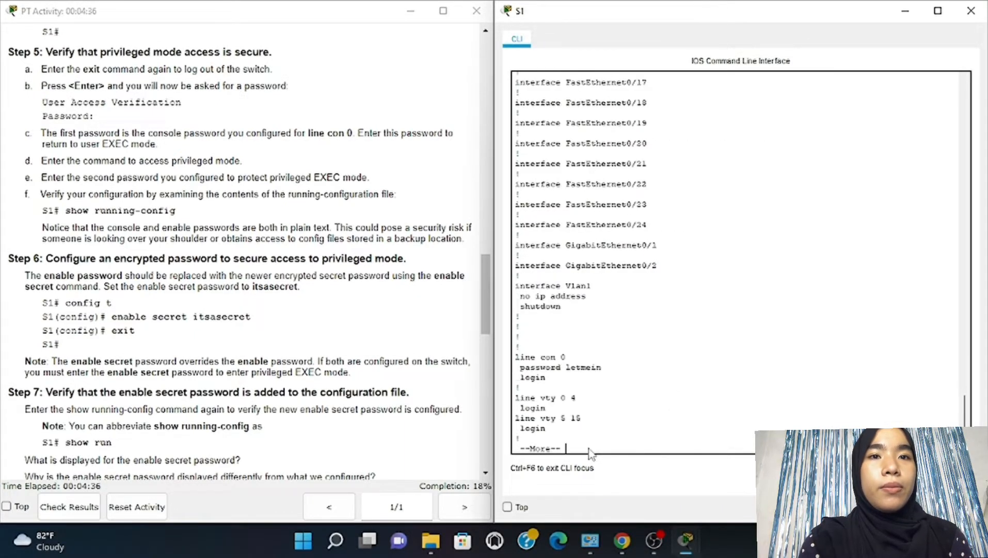
pyautogui.press('space')
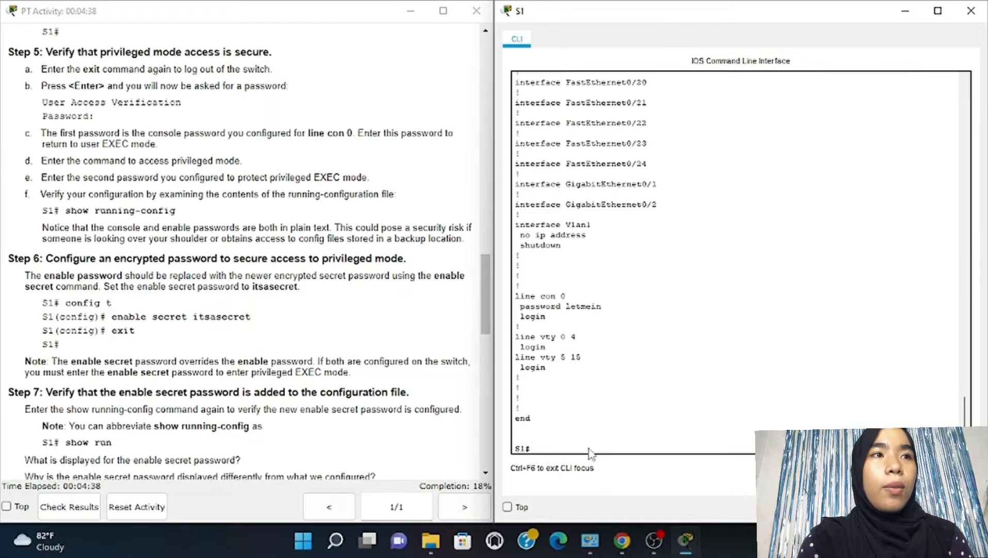
# Configure an enable secret on S1 via config t and return to S1#
pyautogui.write('con')
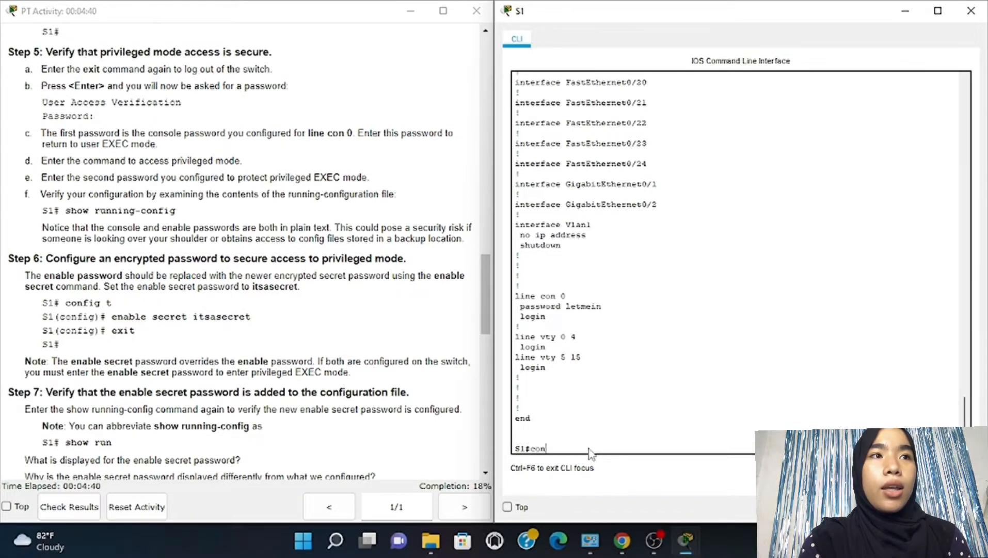
pyautogui.write('fig')
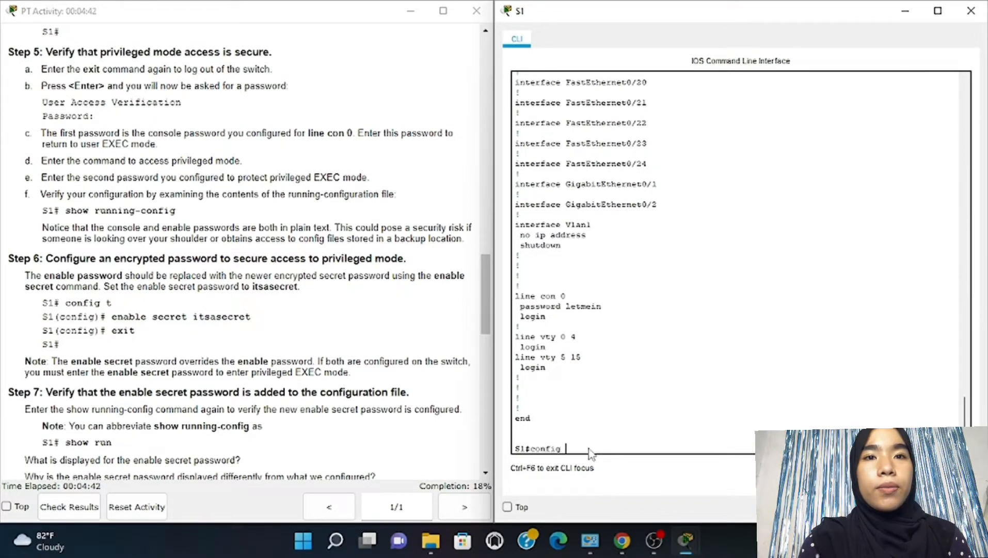
pyautogui.write(' t')
pyautogui.press('Return')
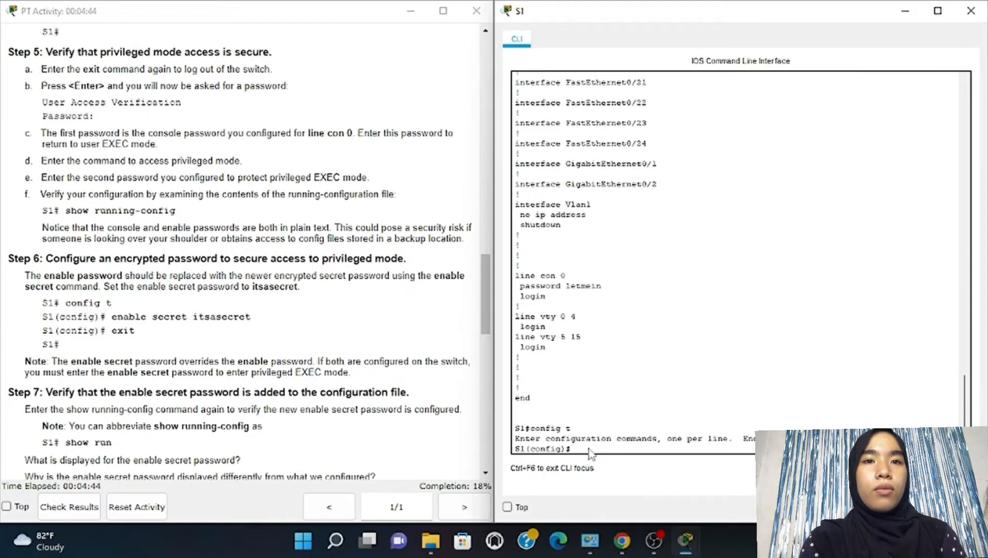
pyautogui.write('enable')
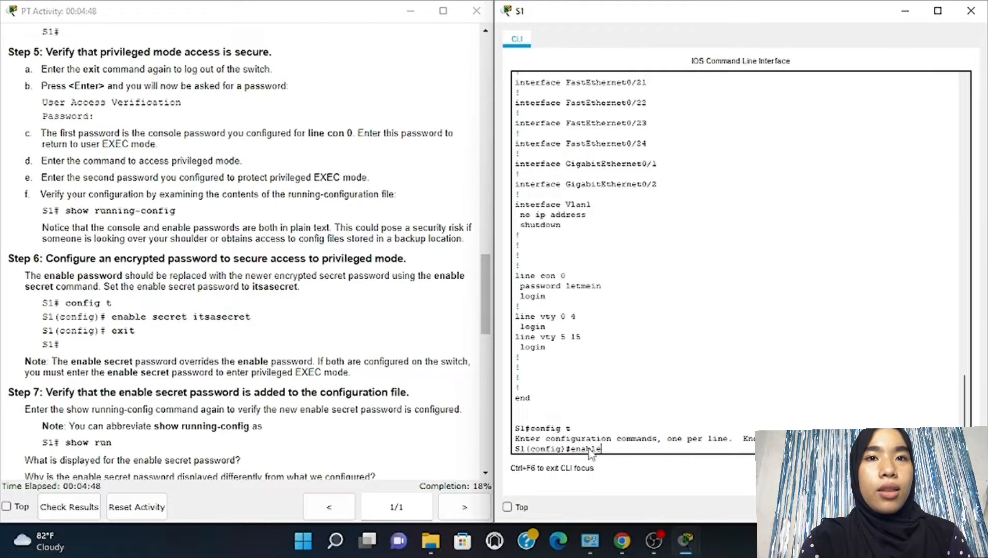
pyautogui.write(' secre')
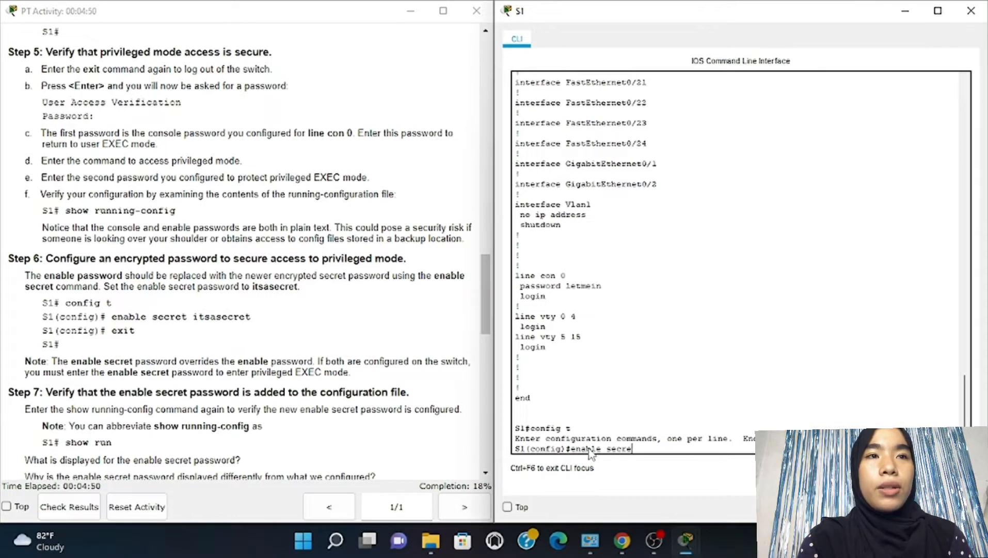
pyautogui.write('t it')
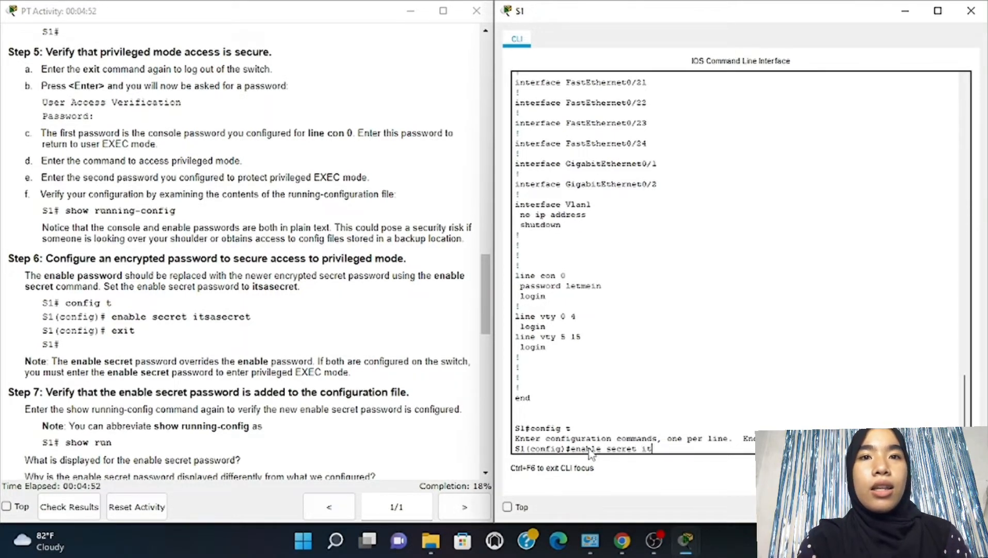
pyautogui.write('sasecret')
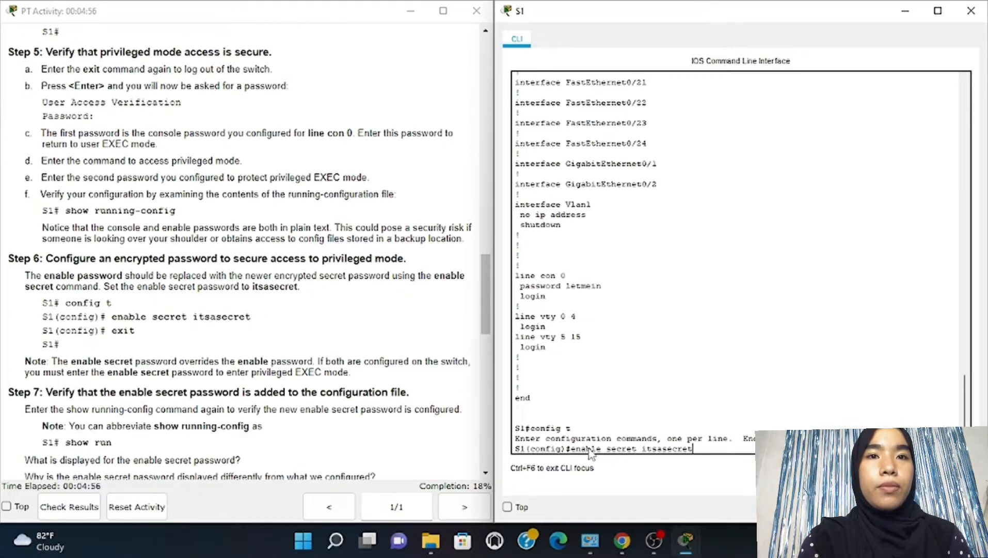
pyautogui.press('Return')
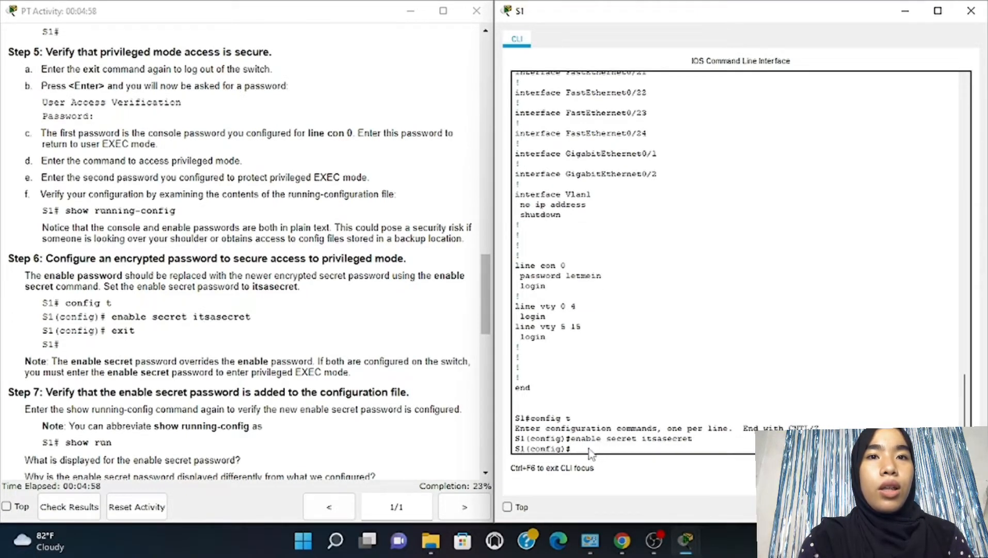
pyautogui.write('w')
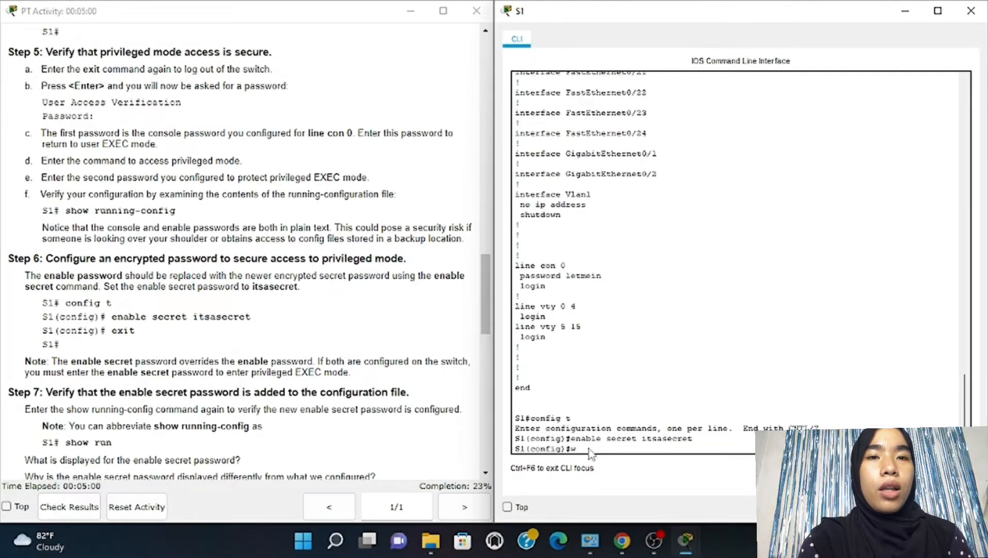
pyautogui.press('BackSpace')
pyautogui.write('exi')
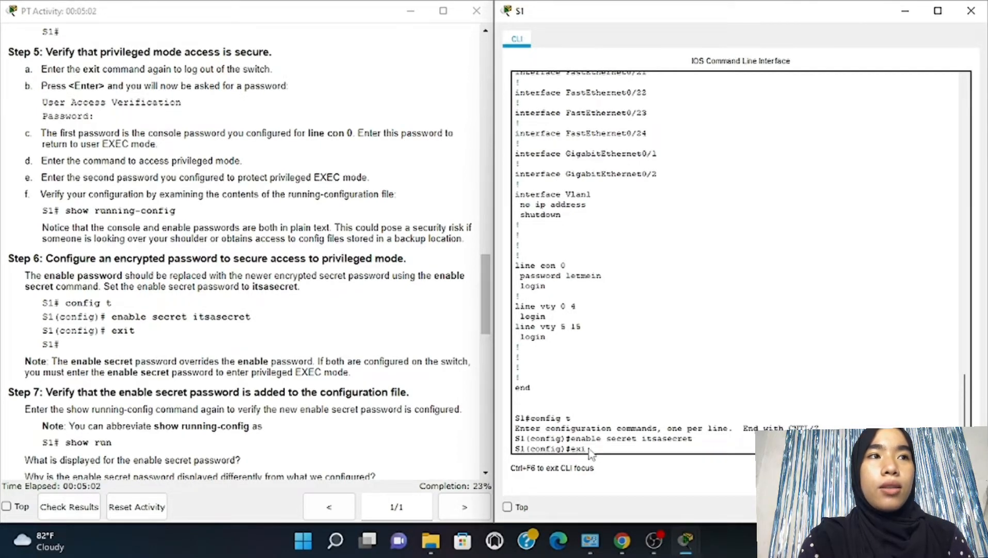
pyautogui.write('t')
pyautogui.press('Return')
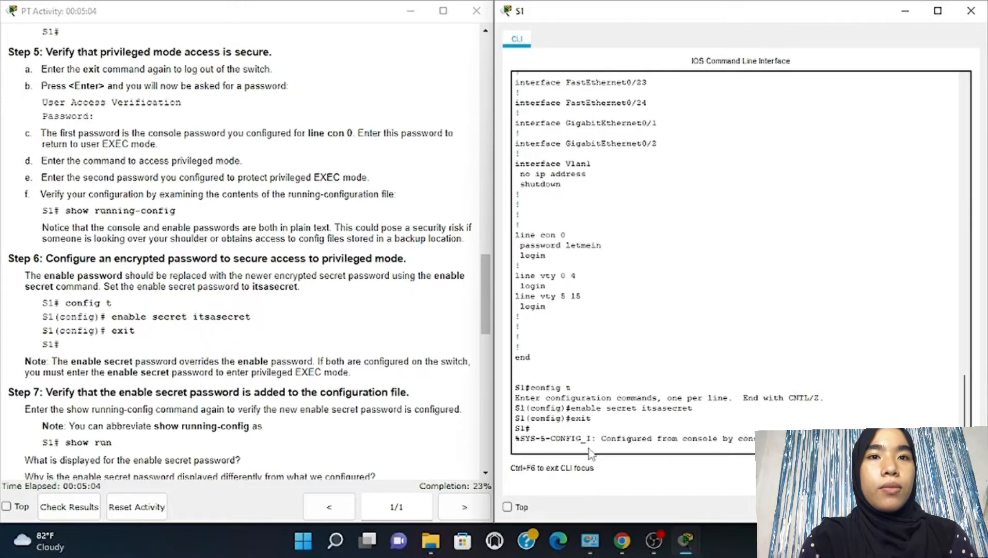
# Run show run and page through to confirm the enable secret appears as a hash
pyautogui.scroll(-4, 385, 381)
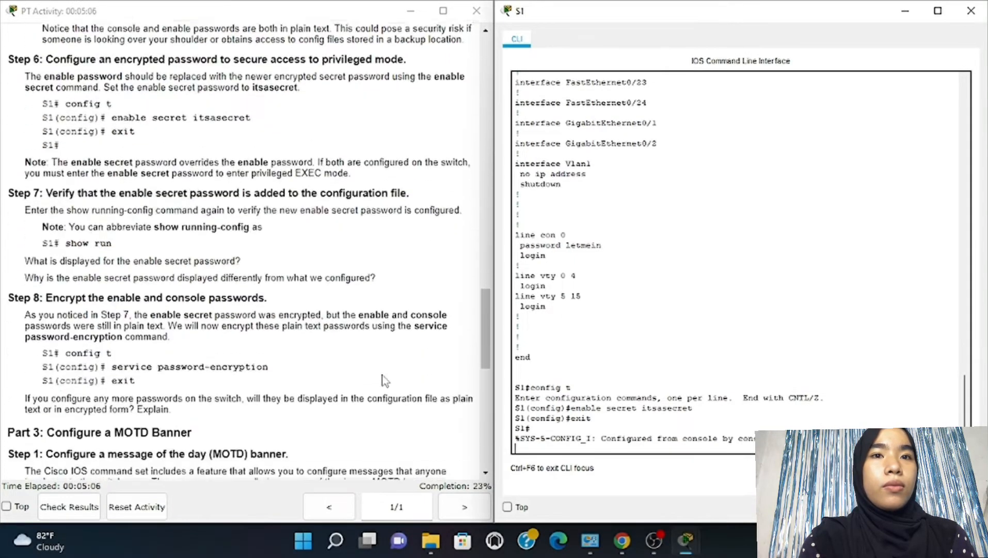
pyautogui.scroll(-2, 385, 381)
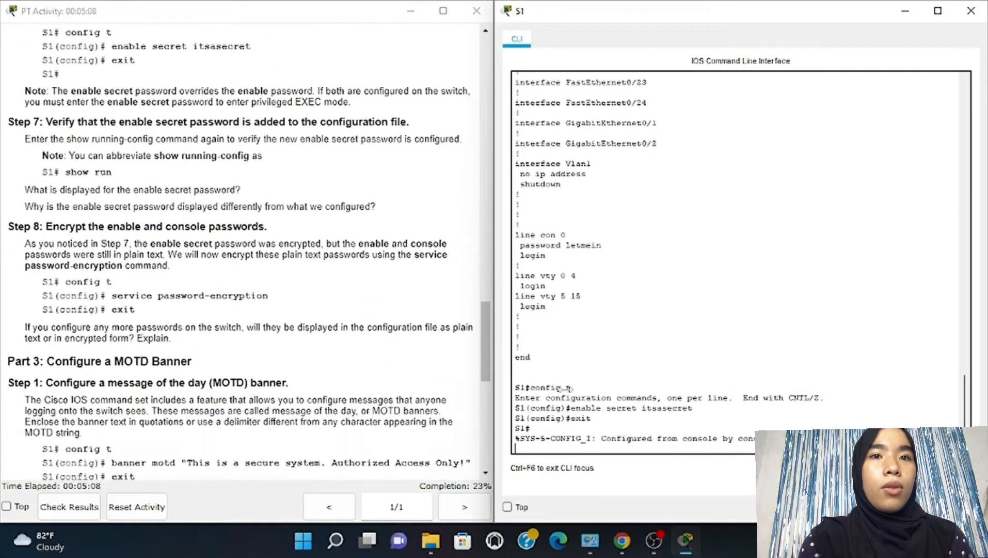
pyautogui.press('Return')
pyautogui.write('s')
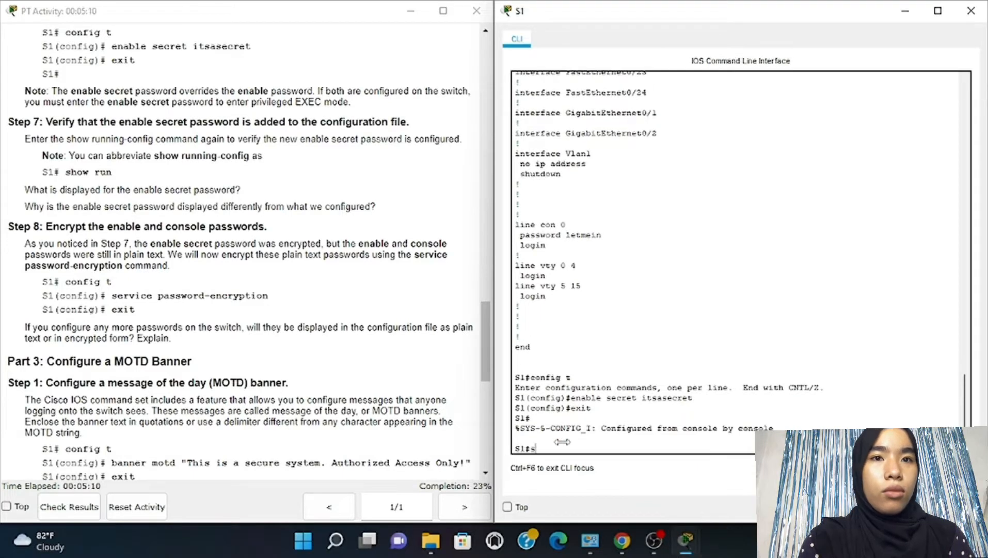
pyautogui.write('how')
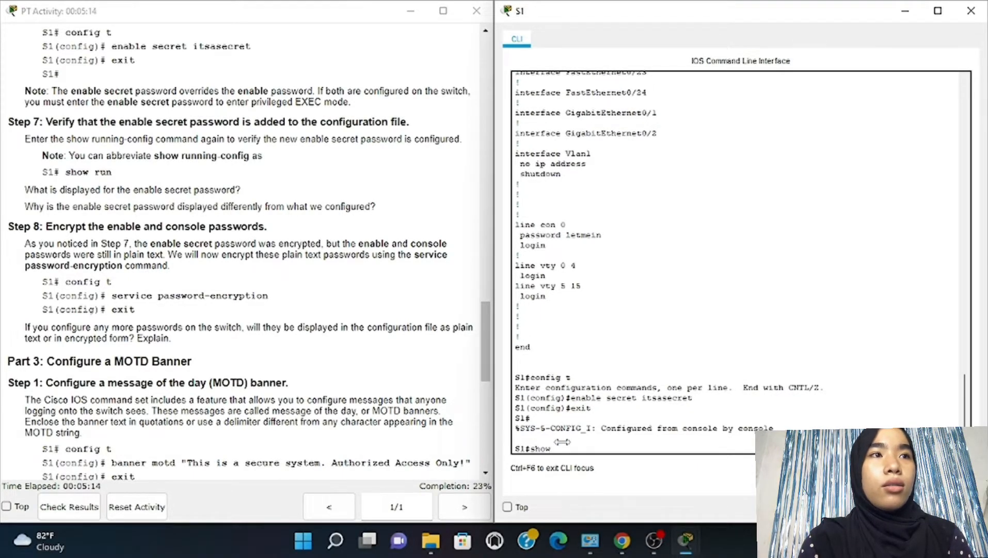
pyautogui.write(' ru')
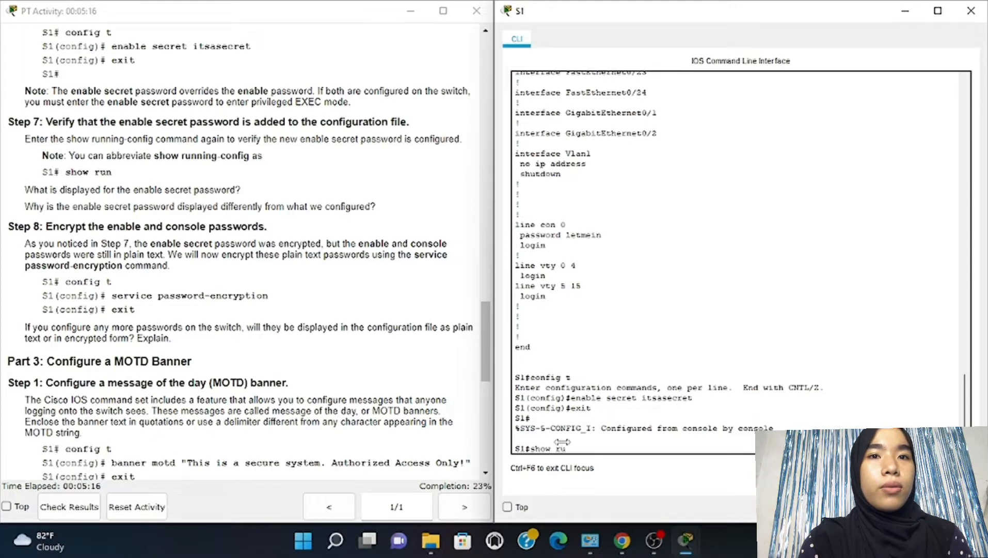
pyautogui.write('n')
pyautogui.press('Return')
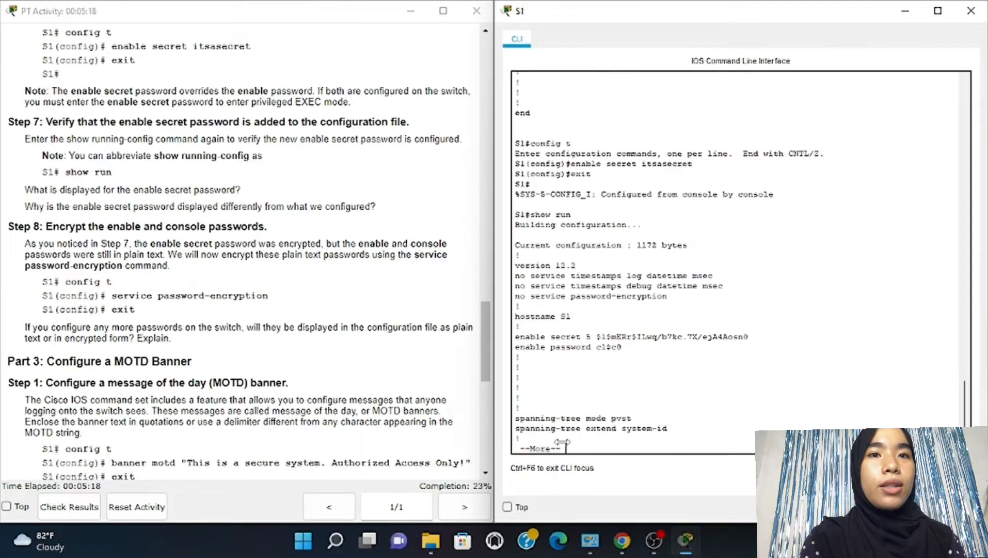
pyautogui.press('space')
pyautogui.press('space')
pyautogui.press('space')
pyautogui.press('space')
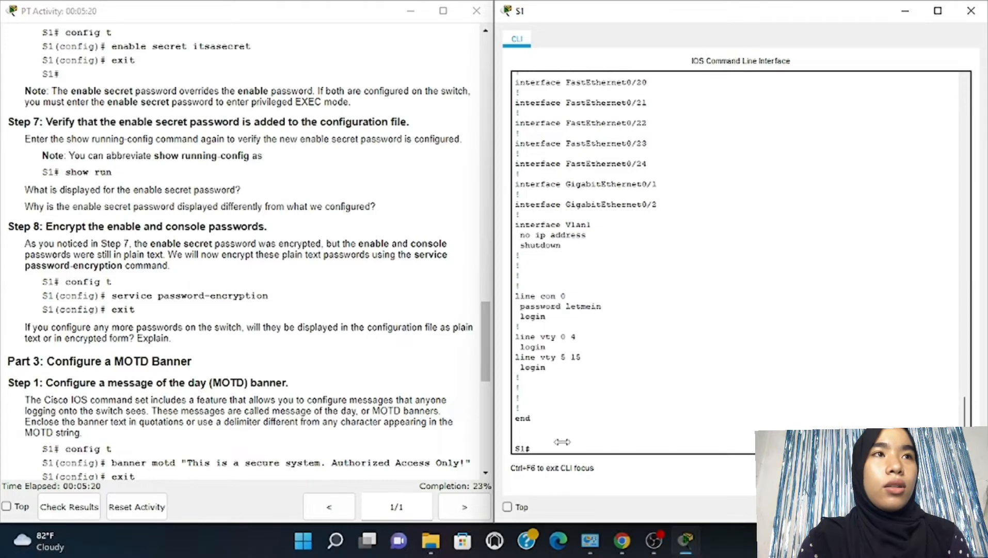
# Apply service password-encryption in config t, then exit back to the S1# prompt
pyautogui.write('c')
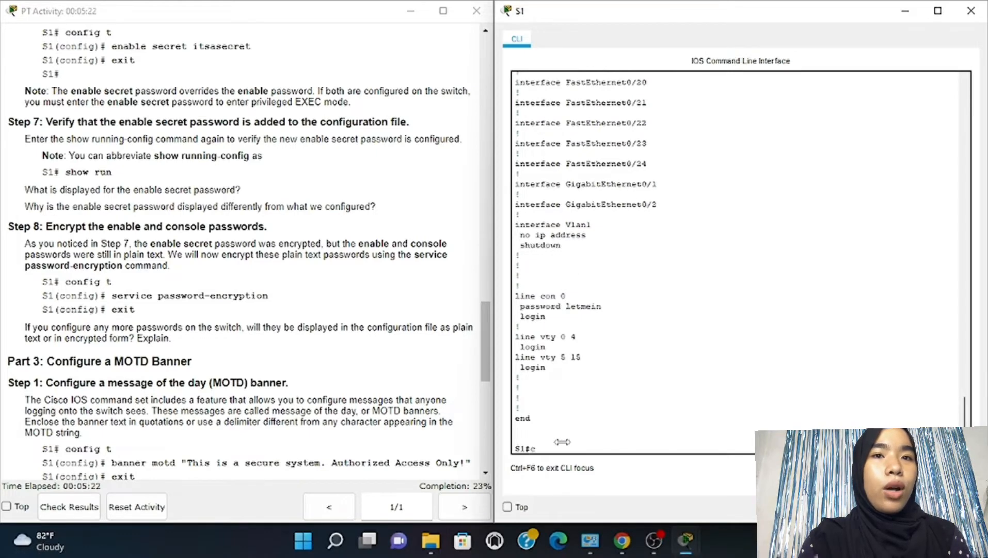
pyautogui.write('onfig')
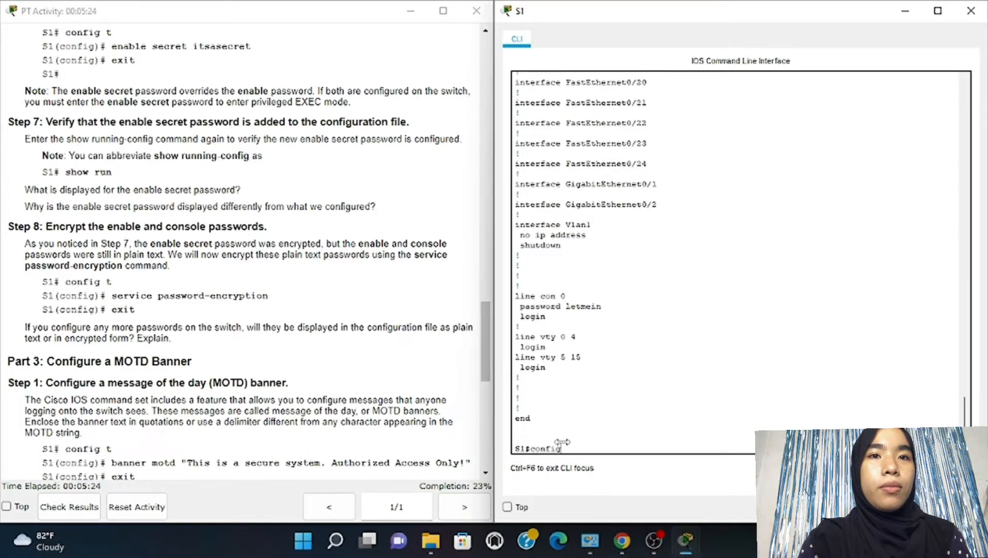
pyautogui.write(' t')
pyautogui.press('Return')
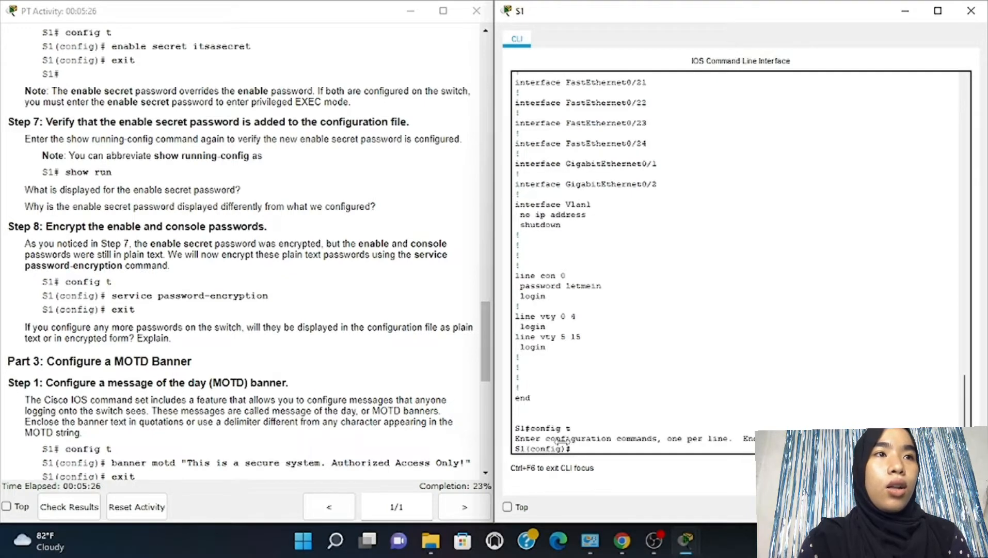
pyautogui.write('ser')
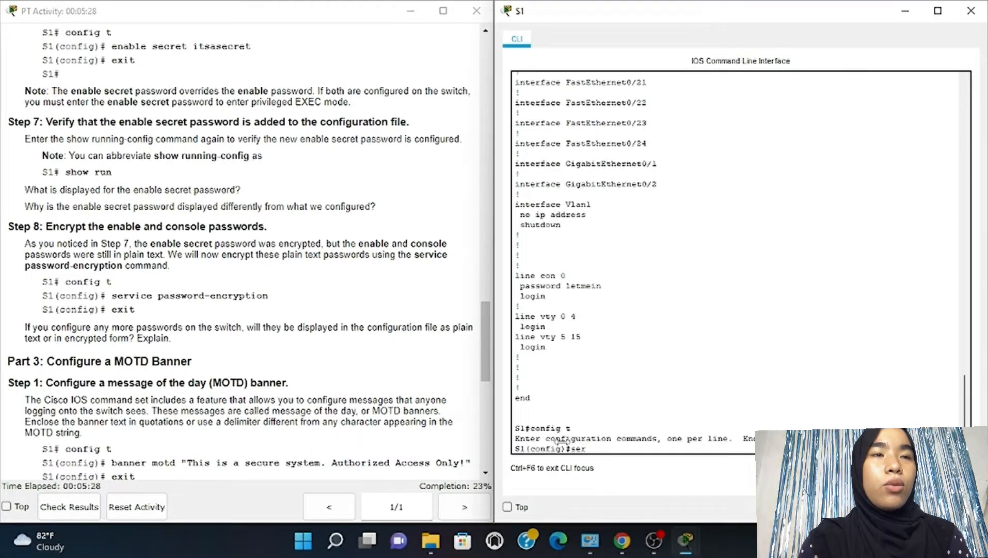
pyautogui.write('vice')
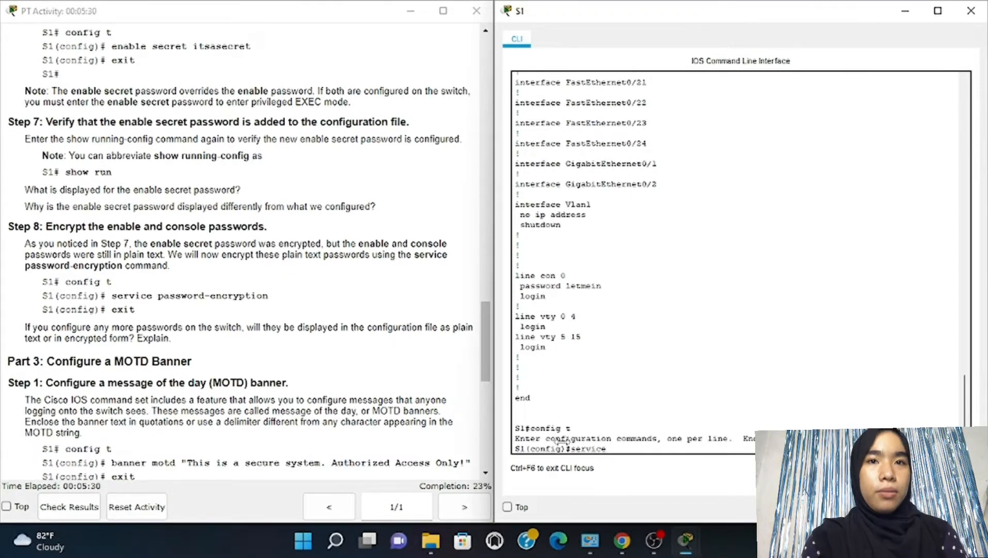
pyautogui.write(' password')
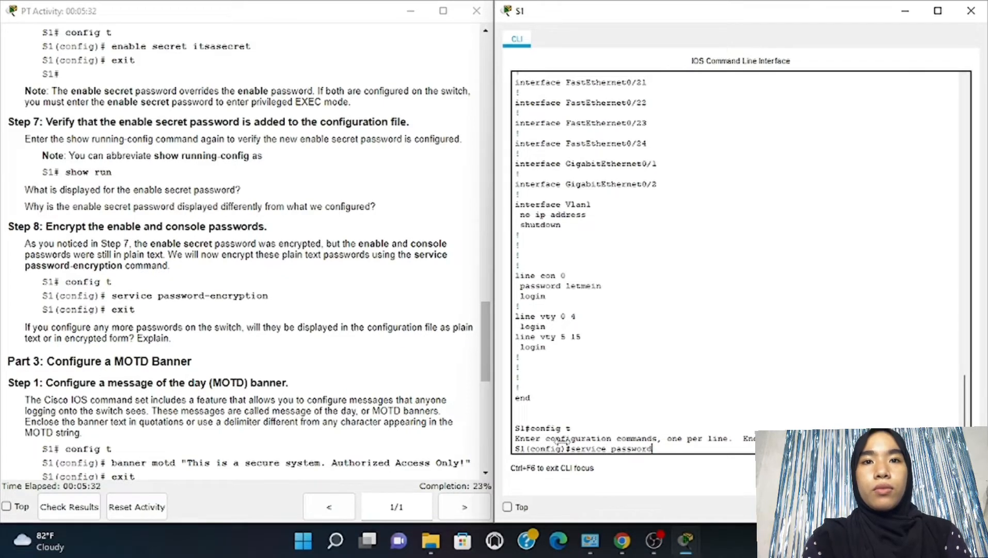
pyautogui.write('-en')
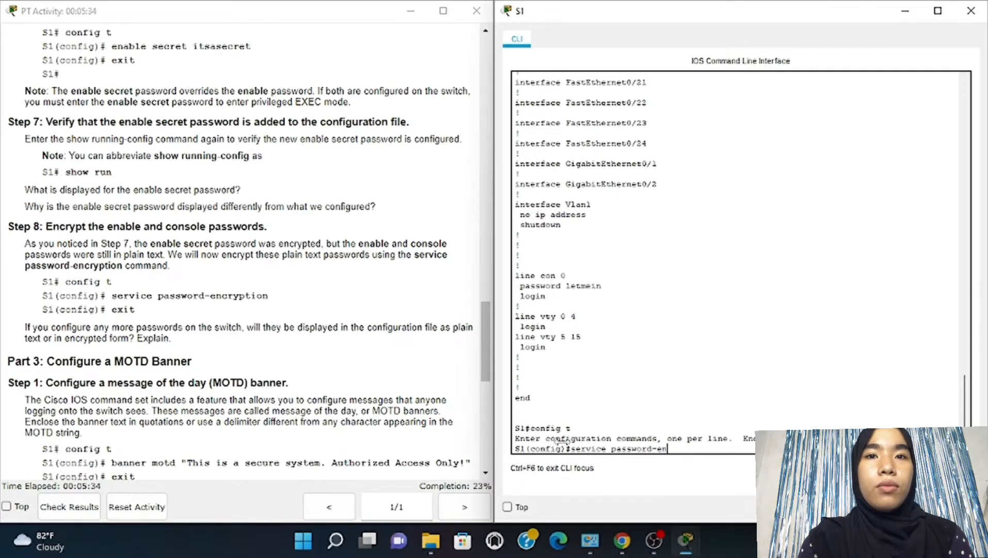
pyautogui.write('cry')
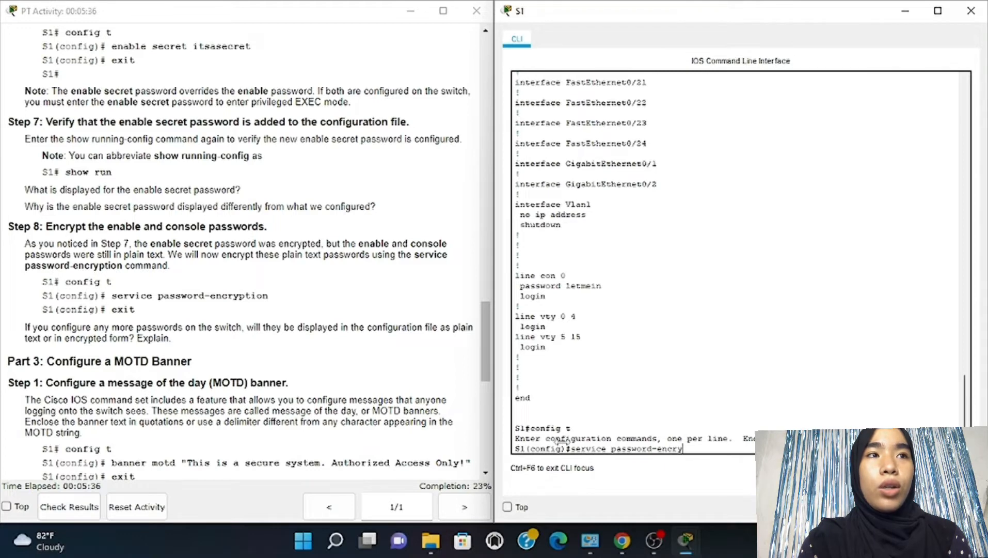
pyautogui.write('ption')
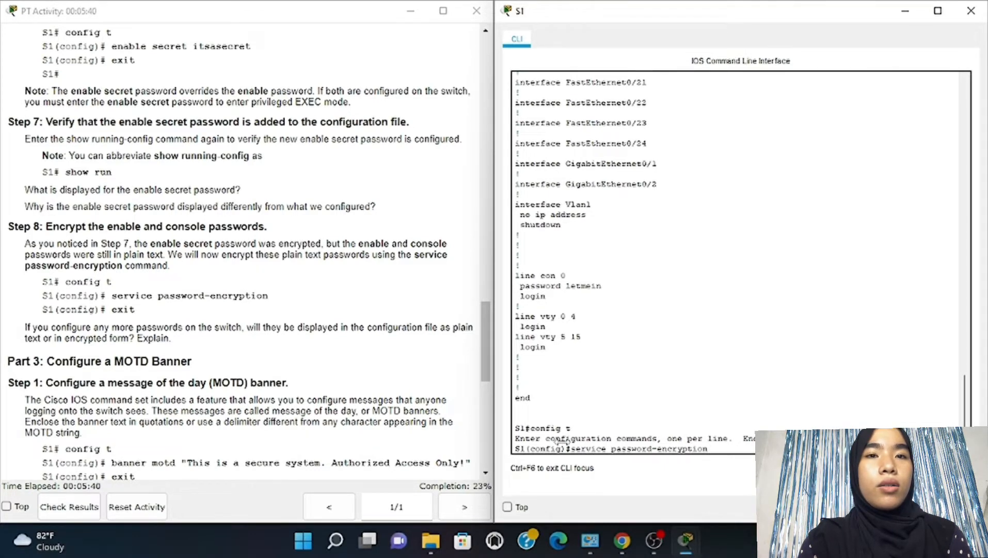
pyautogui.press('Return')
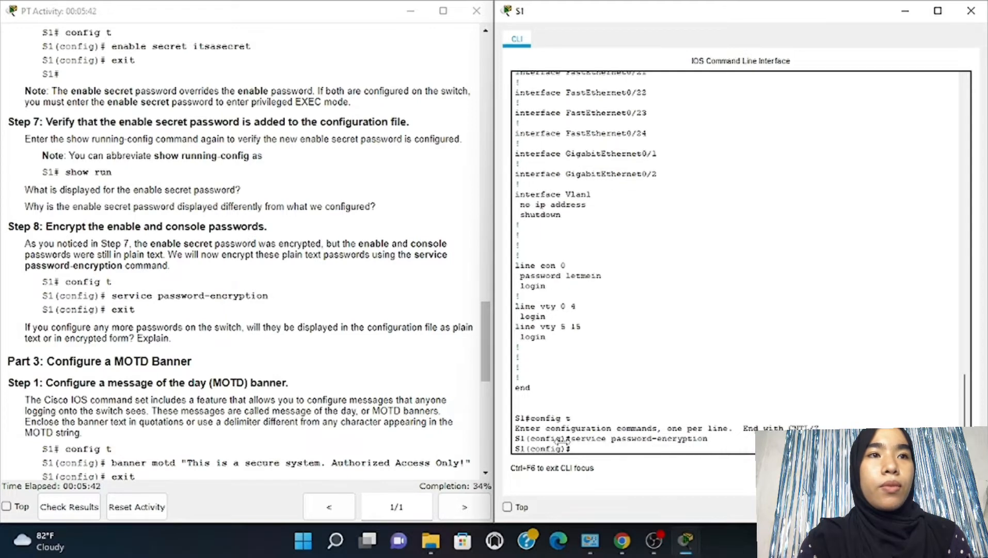
pyautogui.write('exit')
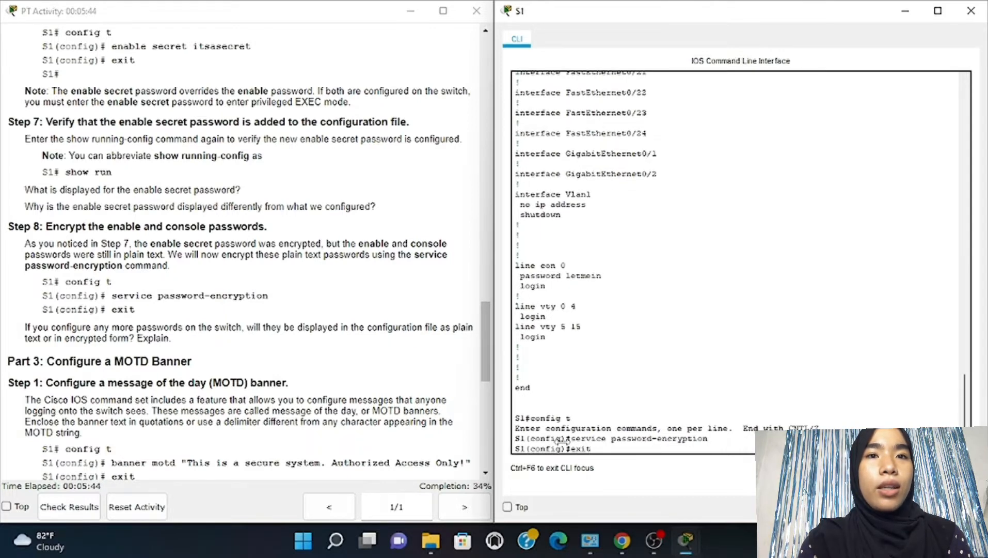
pyautogui.press('Return')
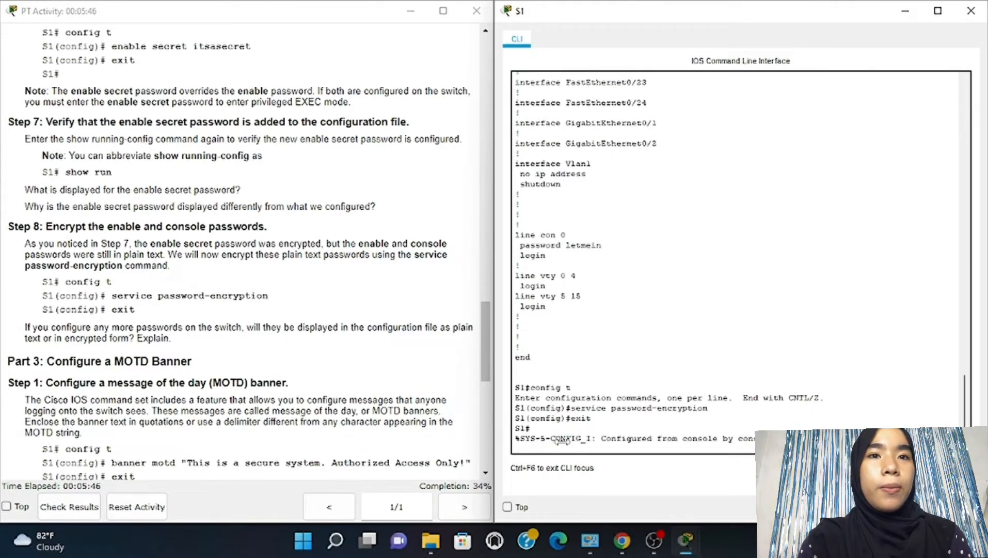
pyautogui.scroll(-1, 366, 397)
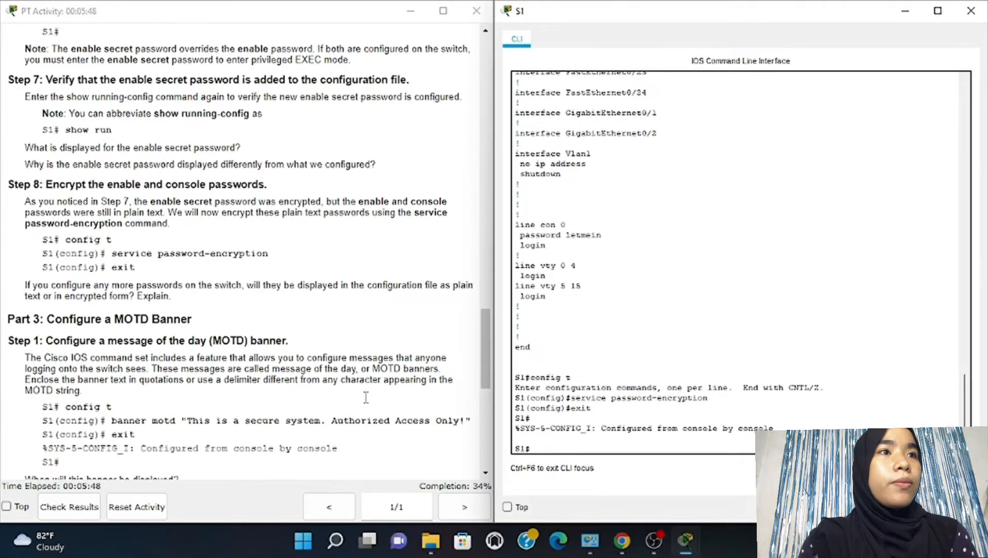
# Set S1's MOTD banner to "This is a secure system. Authorized Access Only!" and exit configuration mode
pyautogui.scroll(-8, 366, 397)
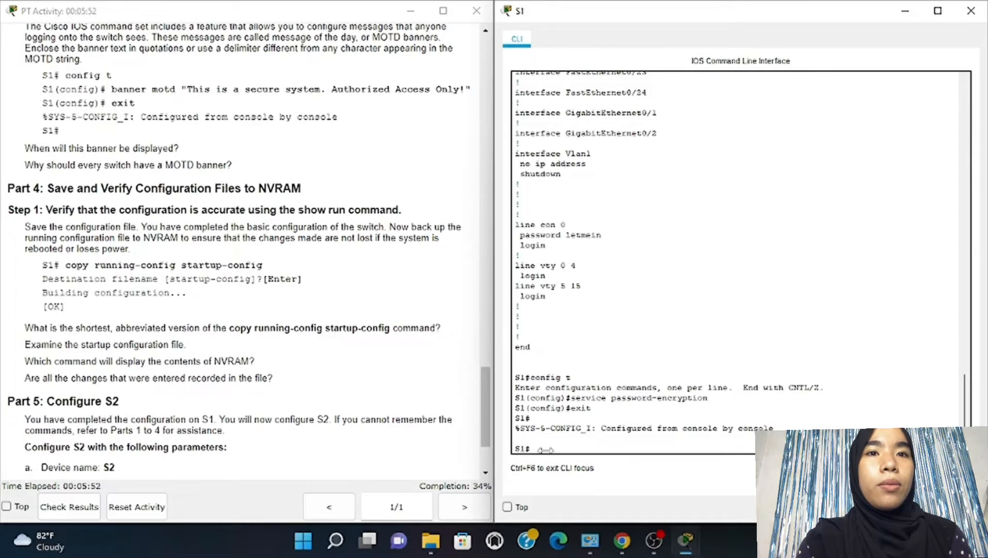
pyautogui.write('conf')
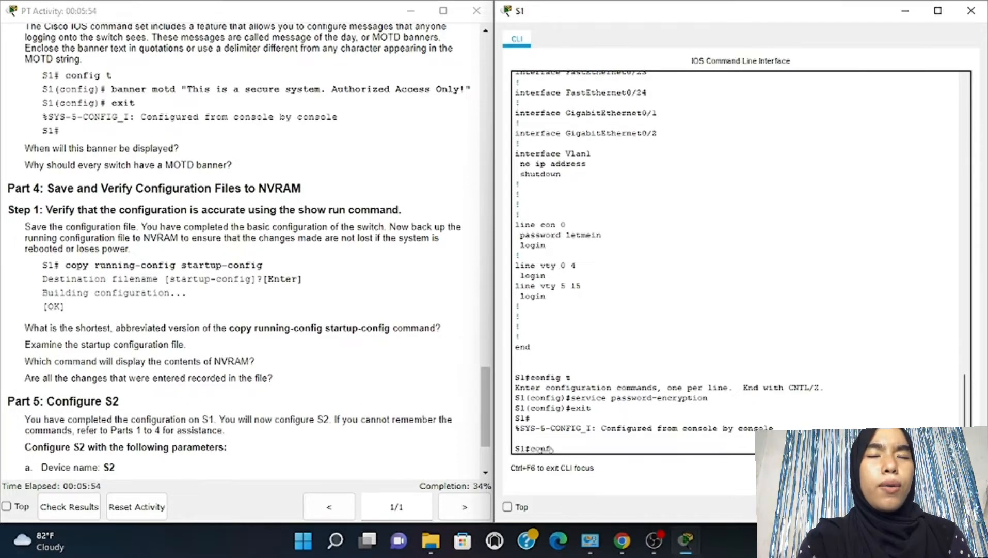
pyautogui.write('ig')
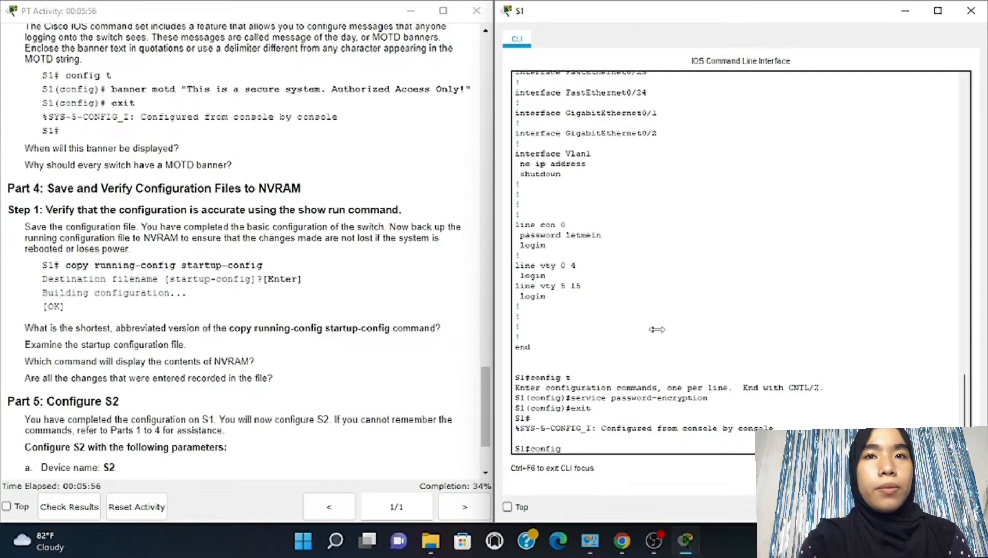
pyautogui.write(' t')
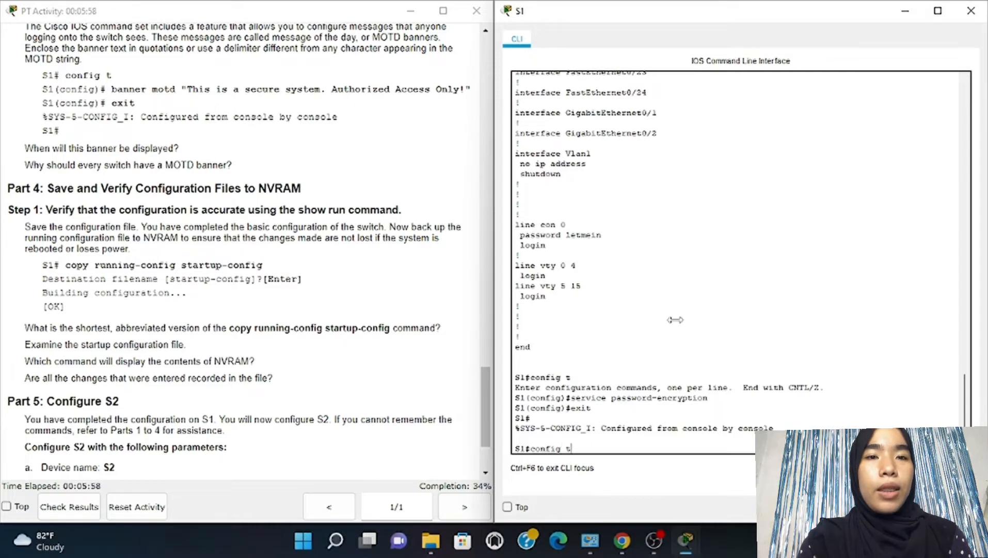
pyautogui.press('Return')
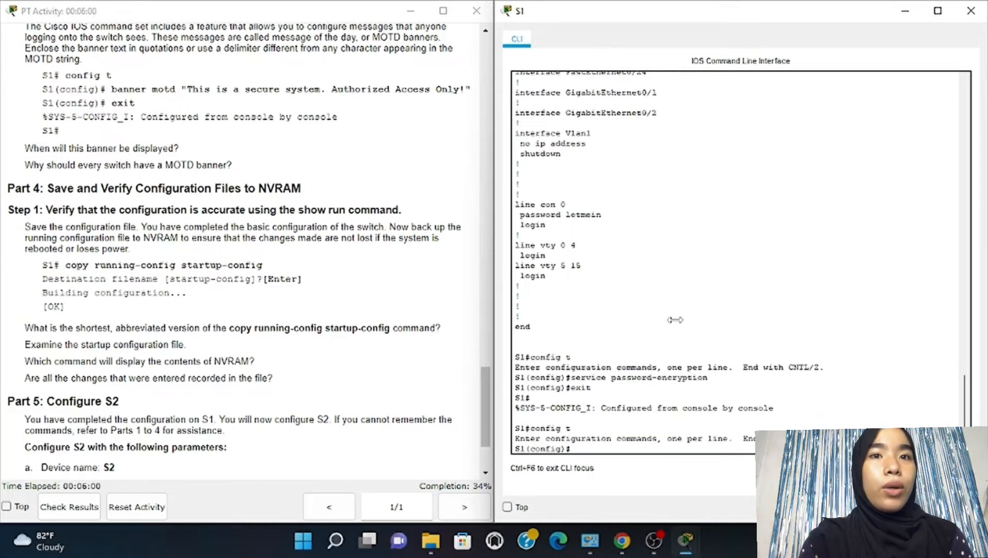
pyautogui.write('banner')
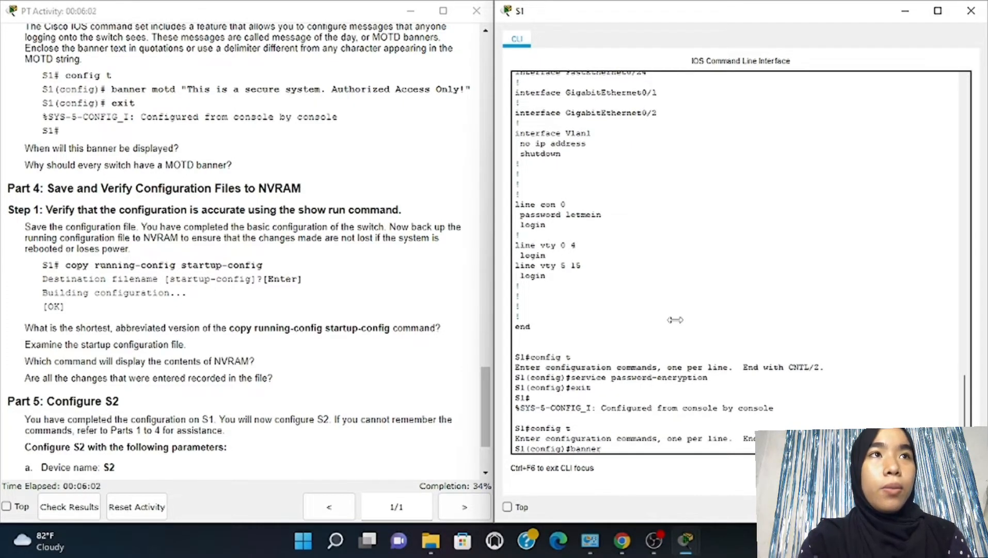
pyautogui.write(' motd ')
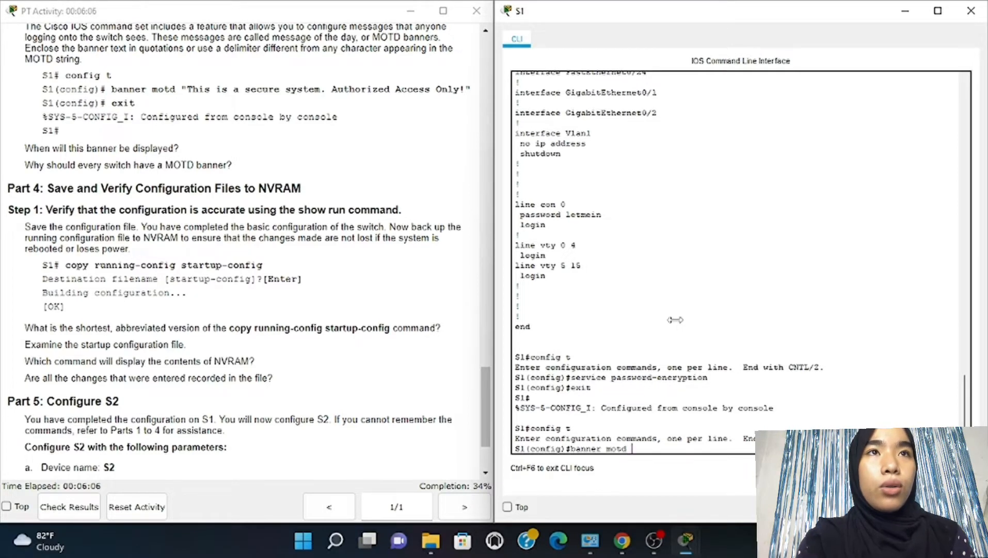
pyautogui.write('"')
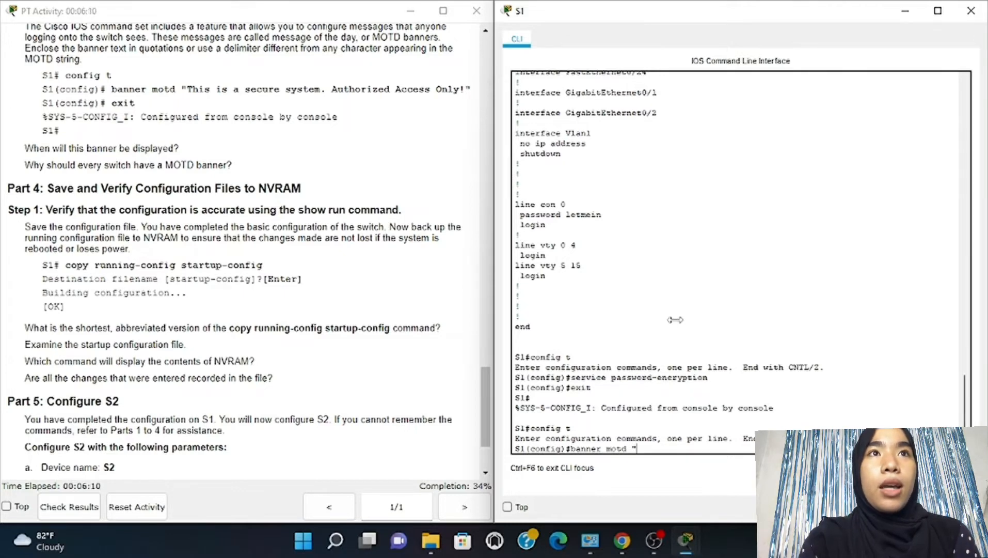
pyautogui.write('Thi')
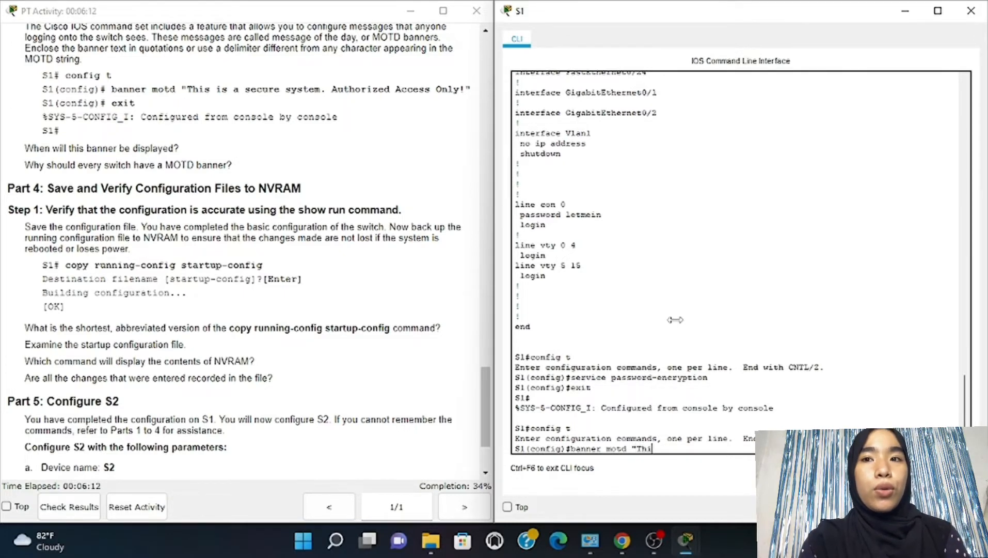
pyautogui.write('s is a')
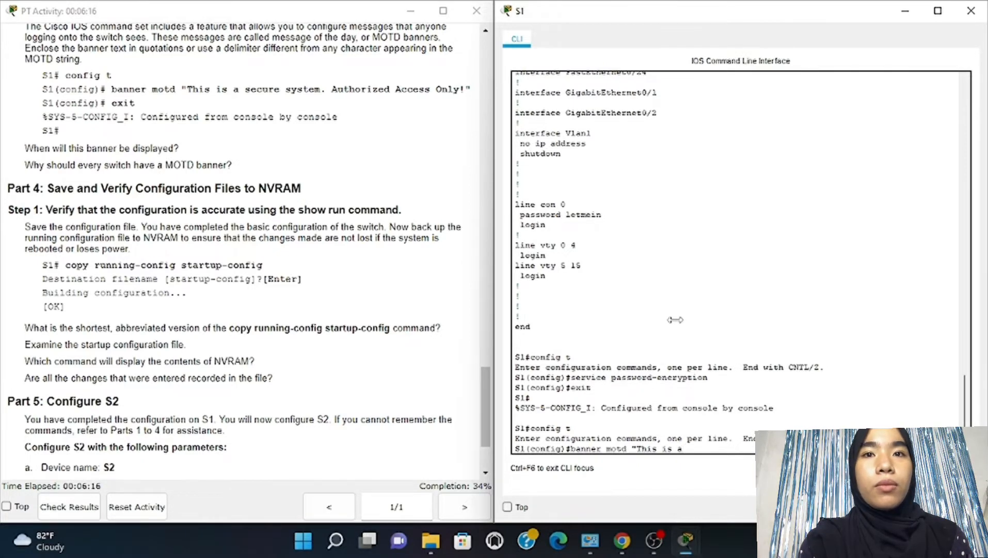
pyautogui.write(' secure')
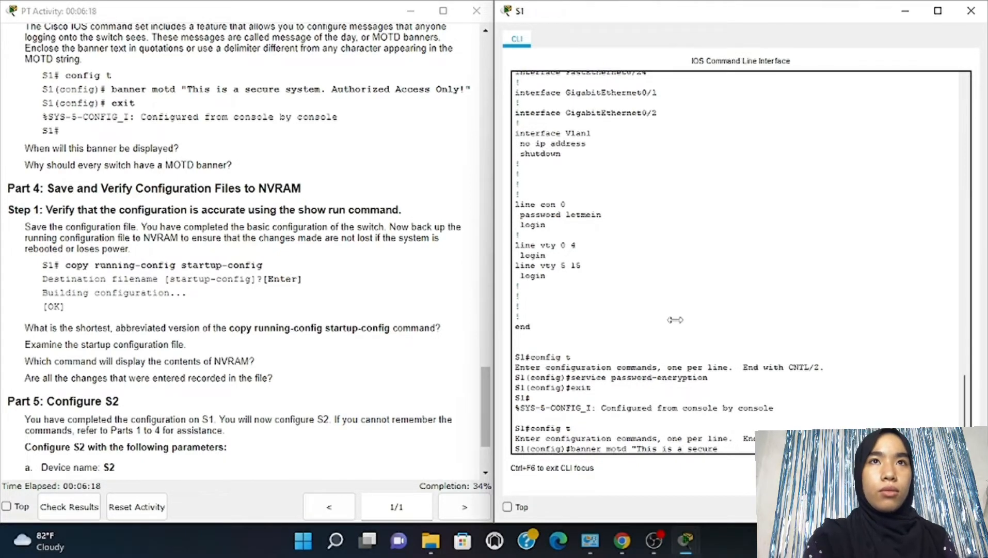
pyautogui.write(' syste')
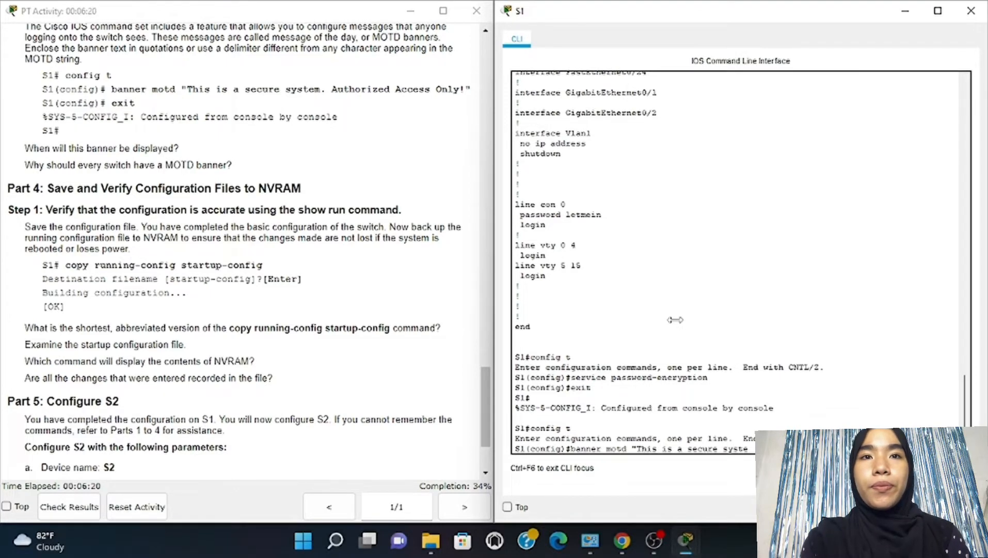
pyautogui.write('m')
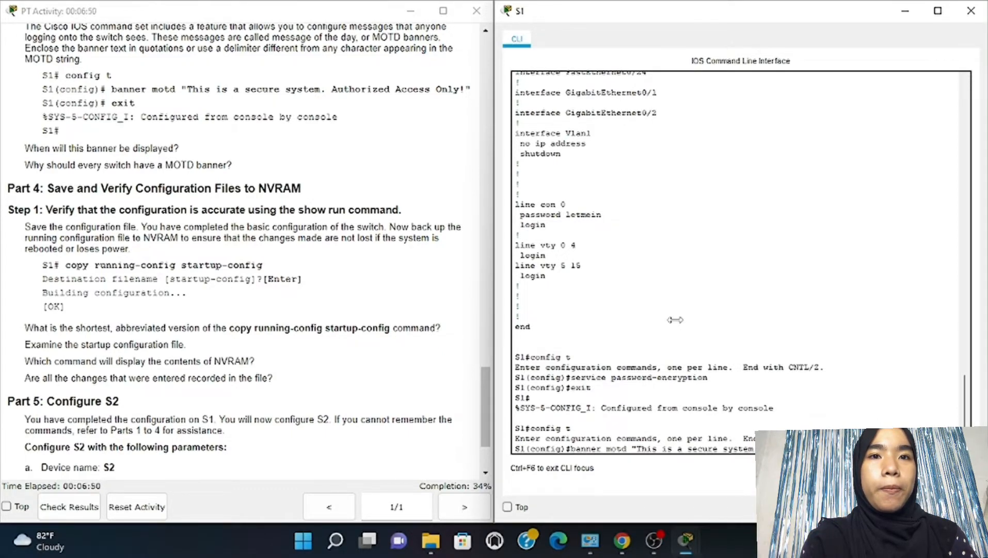
pyautogui.press('Return')
pyautogui.write('exi')
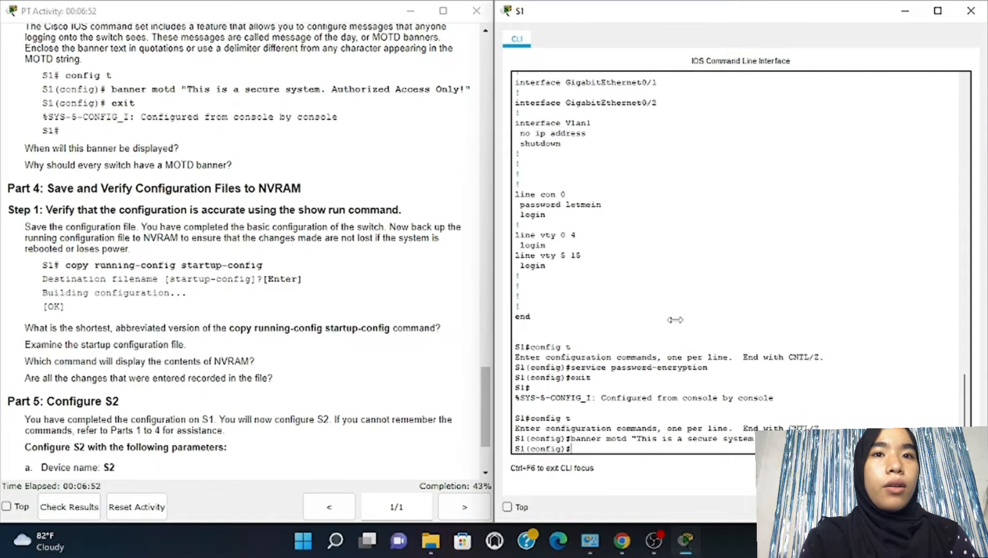
pyautogui.write('t')
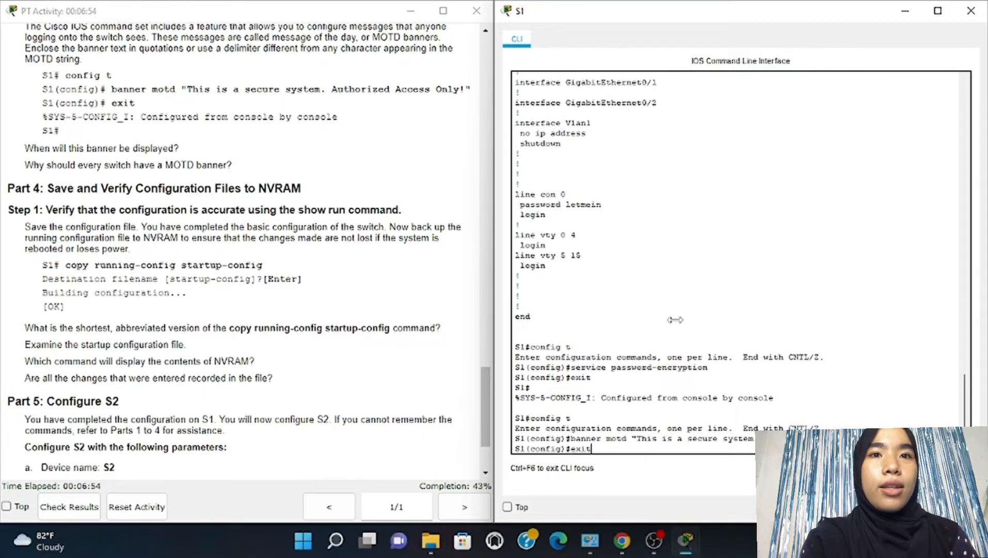
pyautogui.press('Return')
pyautogui.press('Return')
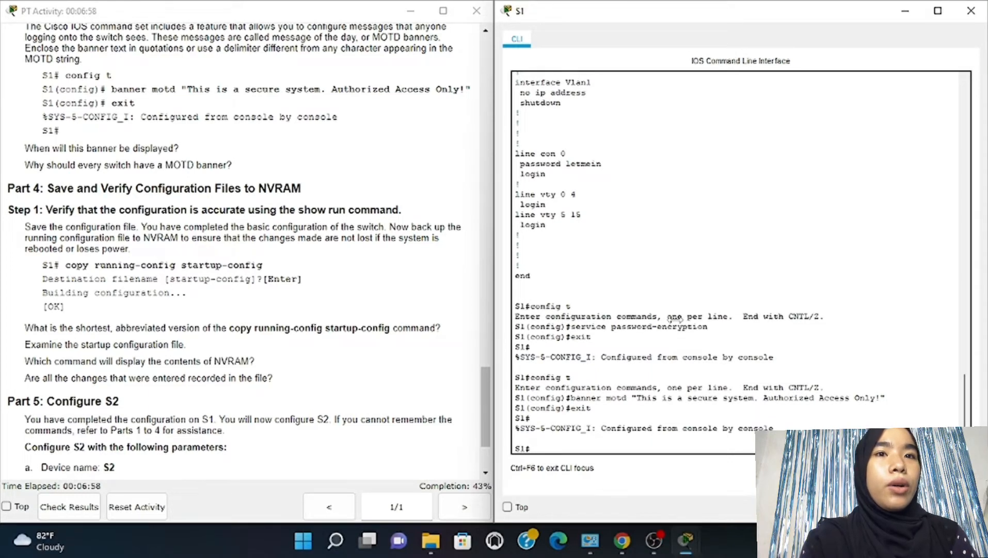
# Save S1's configuration with copy running-config startup-config
pyautogui.scroll(-4, 423, 239)
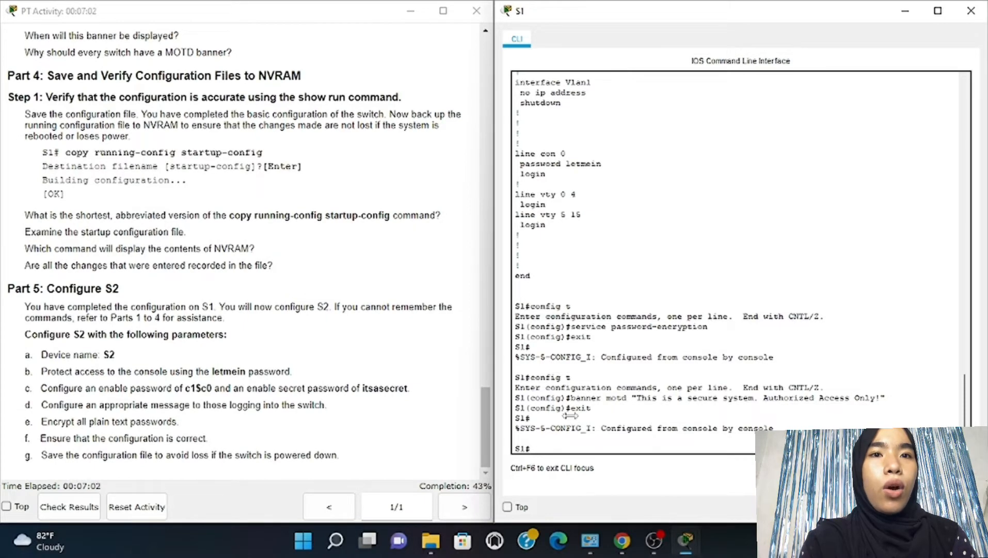
pyautogui.write('copy')
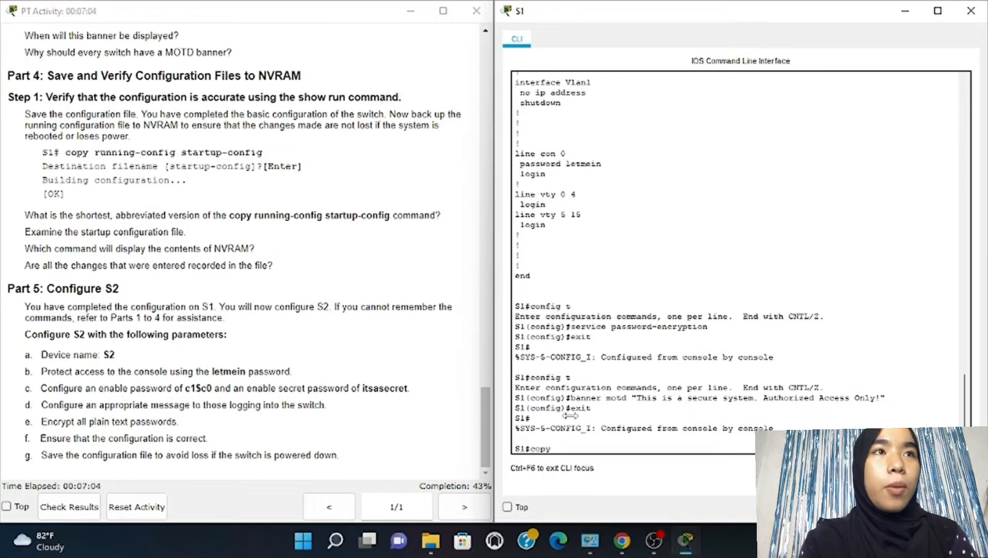
pyautogui.write(' ru')
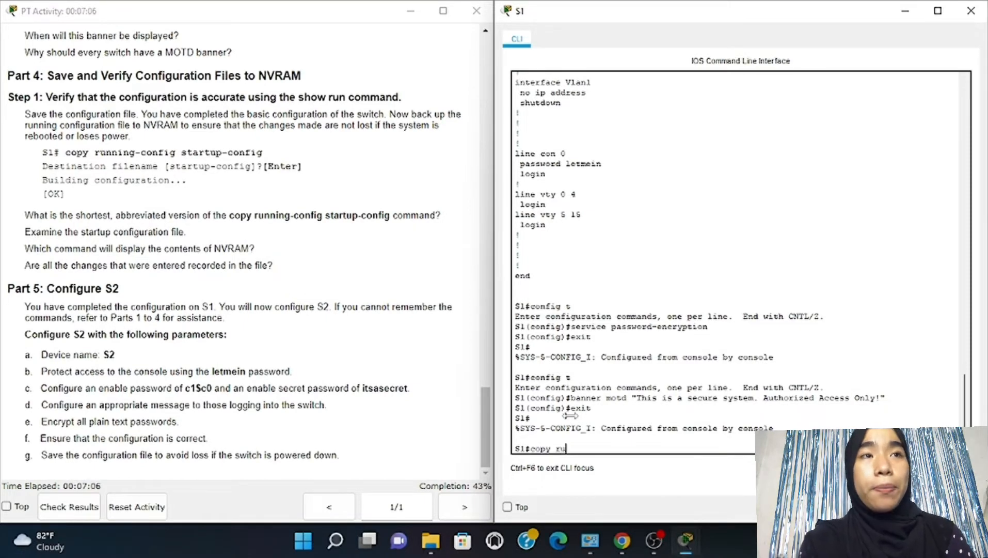
pyautogui.write('nning')
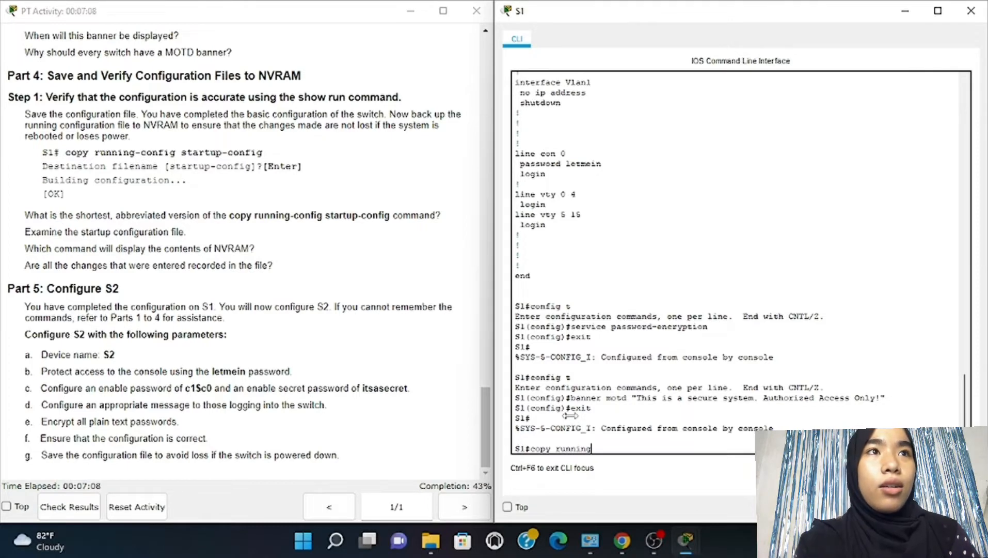
pyautogui.write('-')
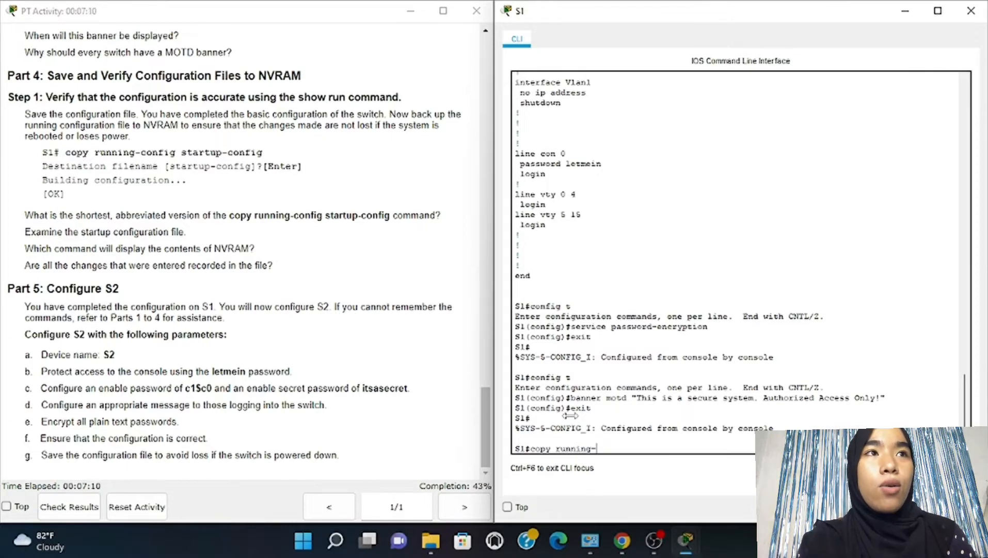
pyautogui.write('confi')
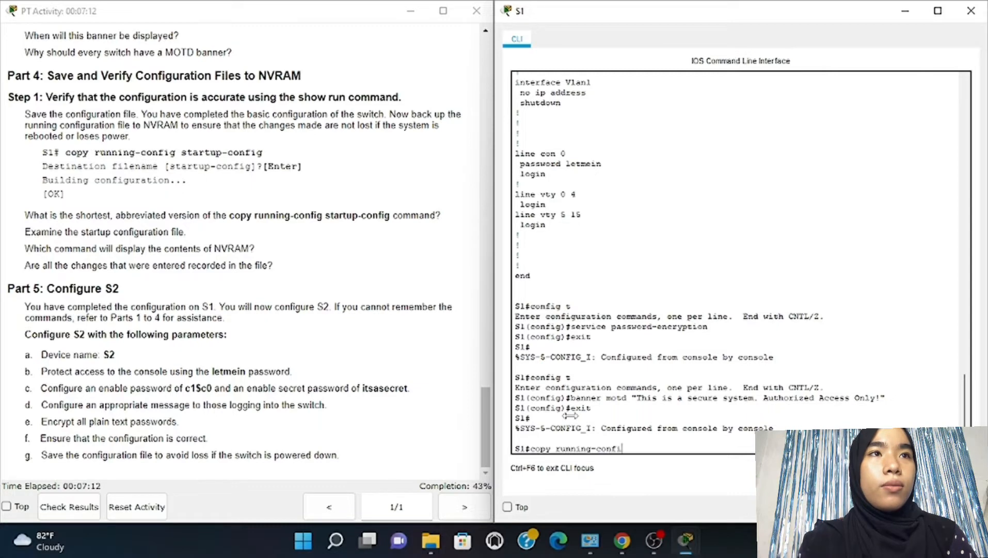
pyautogui.write('g star')
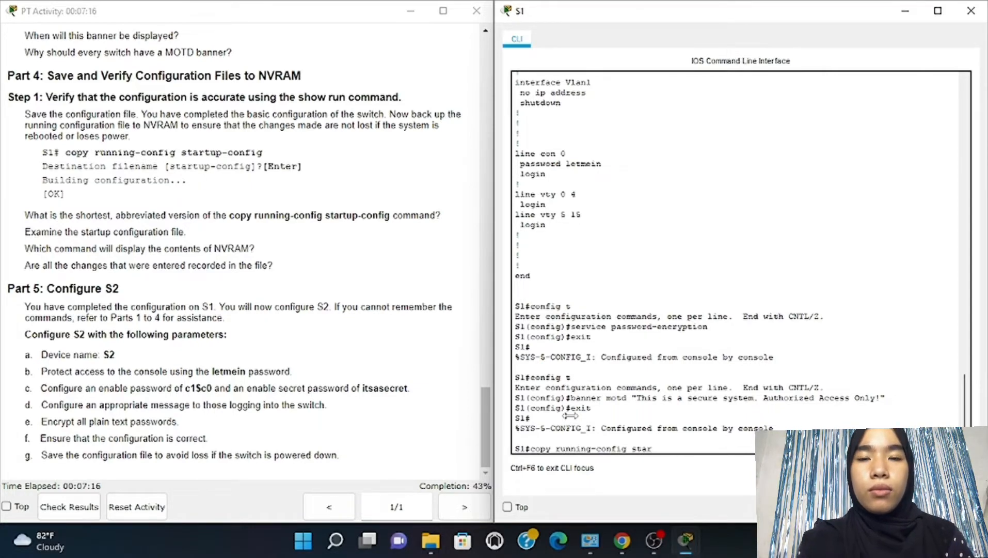
pyautogui.write('tup')
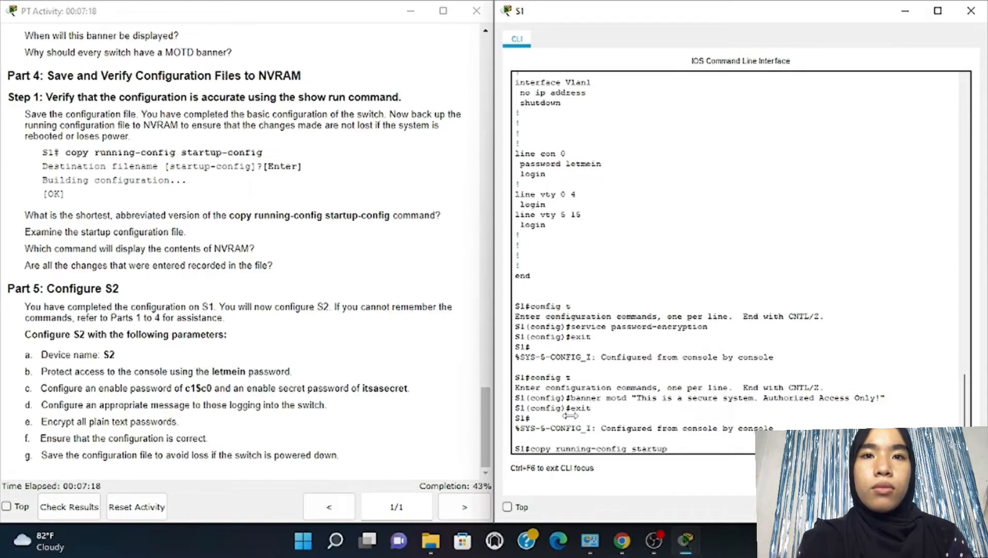
pyautogui.write('-')
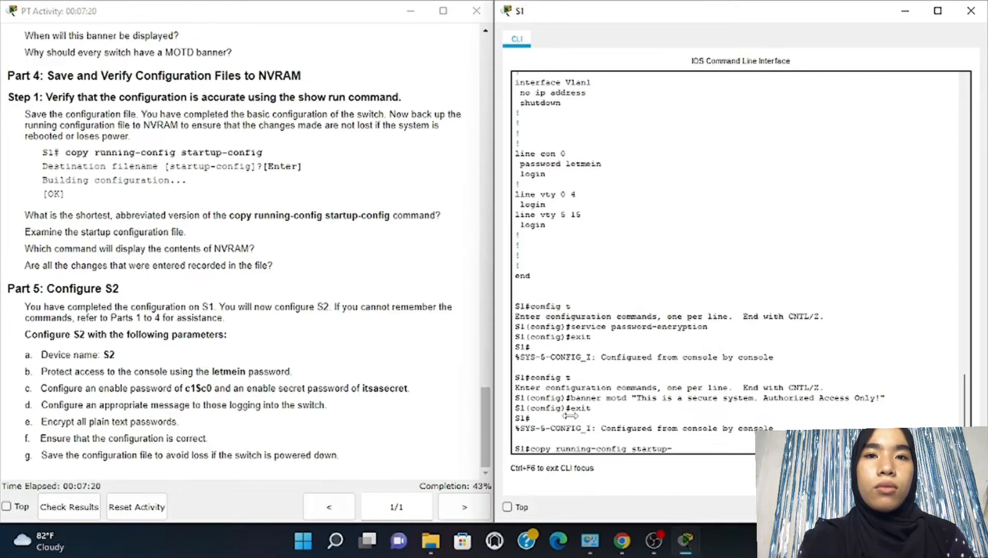
pyautogui.write('con')
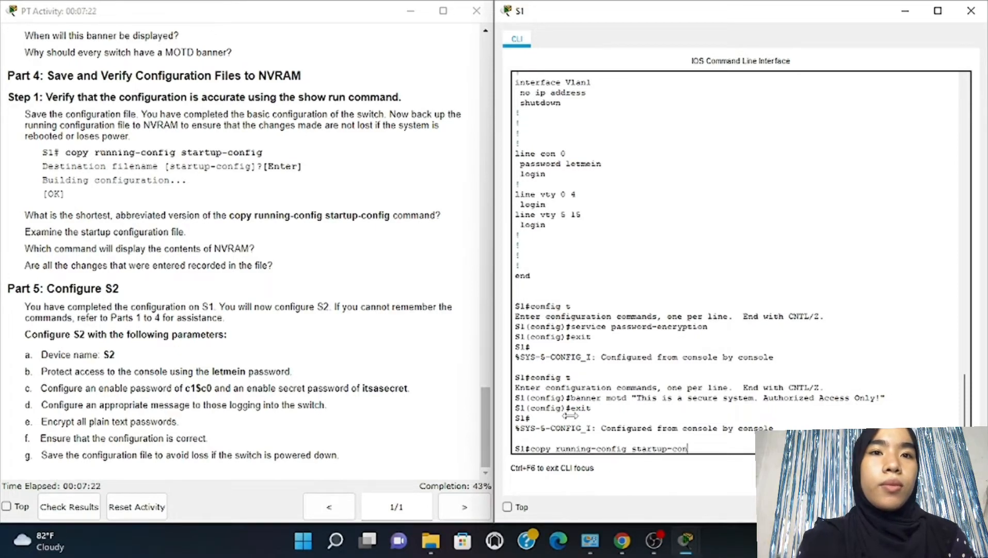
pyautogui.write('fig')
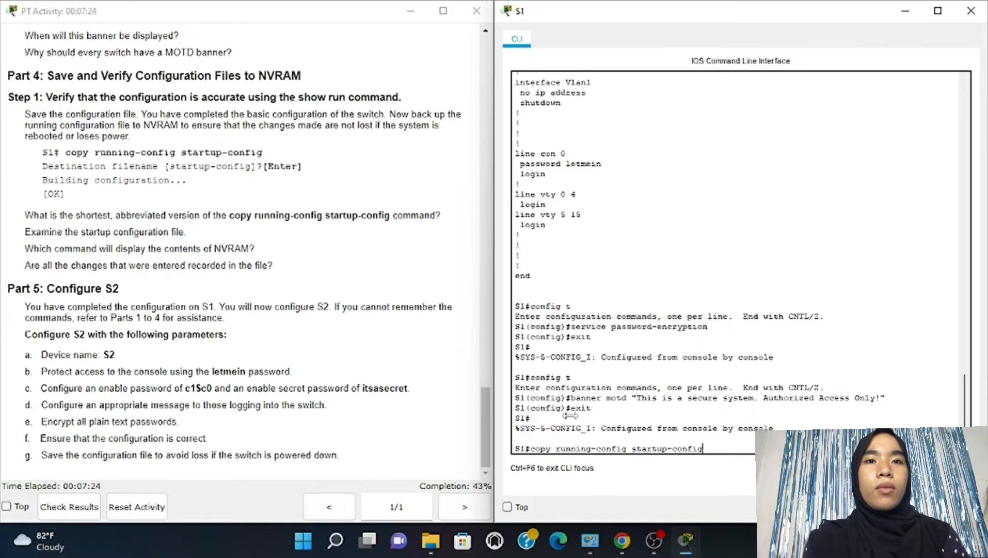
pyautogui.press('Return')
pyautogui.press('Return')
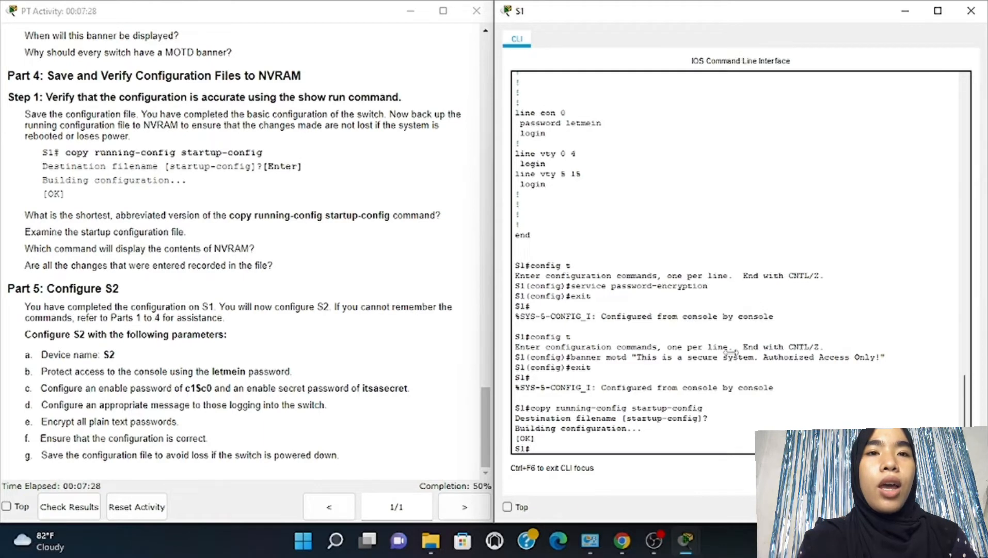
# Close S1's console, open switch S2's CLI window, and move it to the right
pyautogui.click(971, 10)
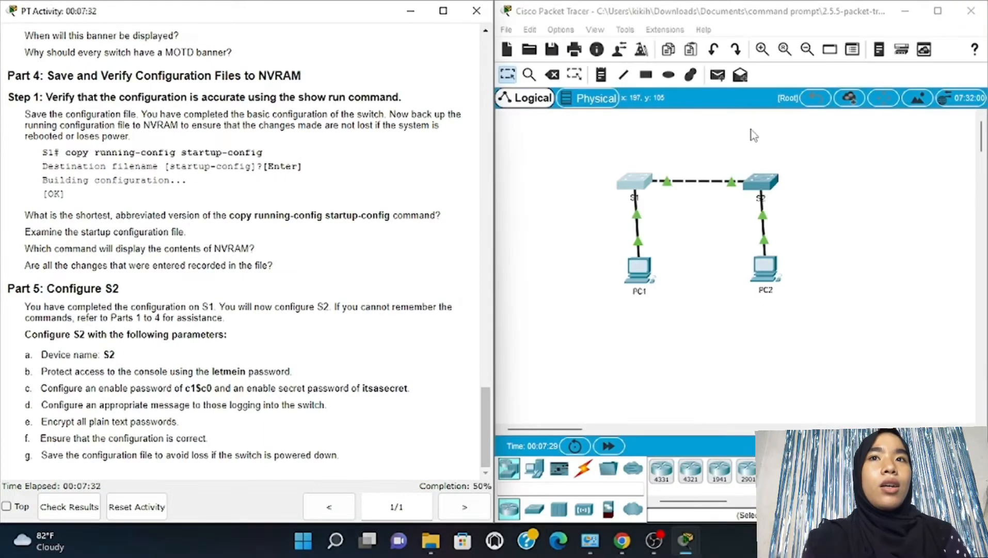
pyautogui.click(761, 184)
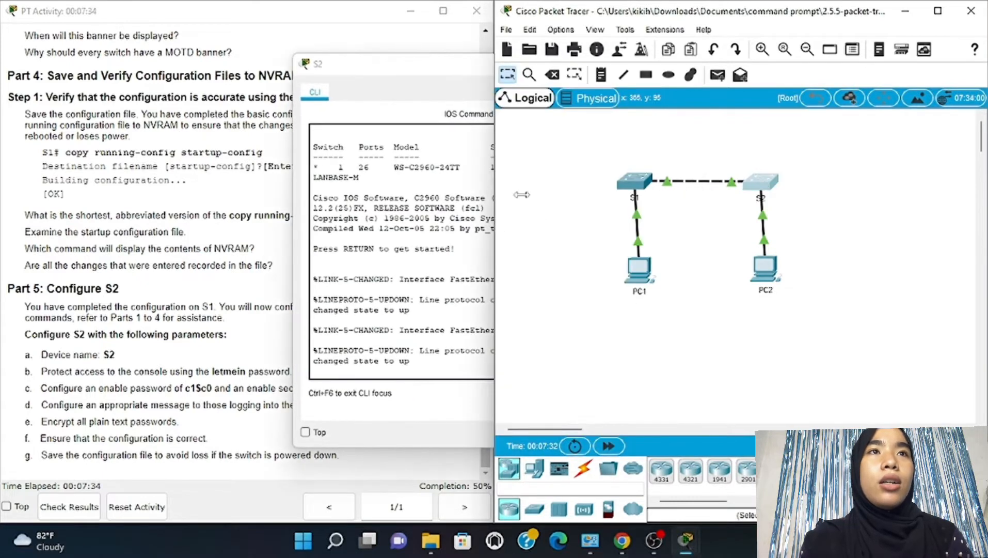
pyautogui.click(475, 155)
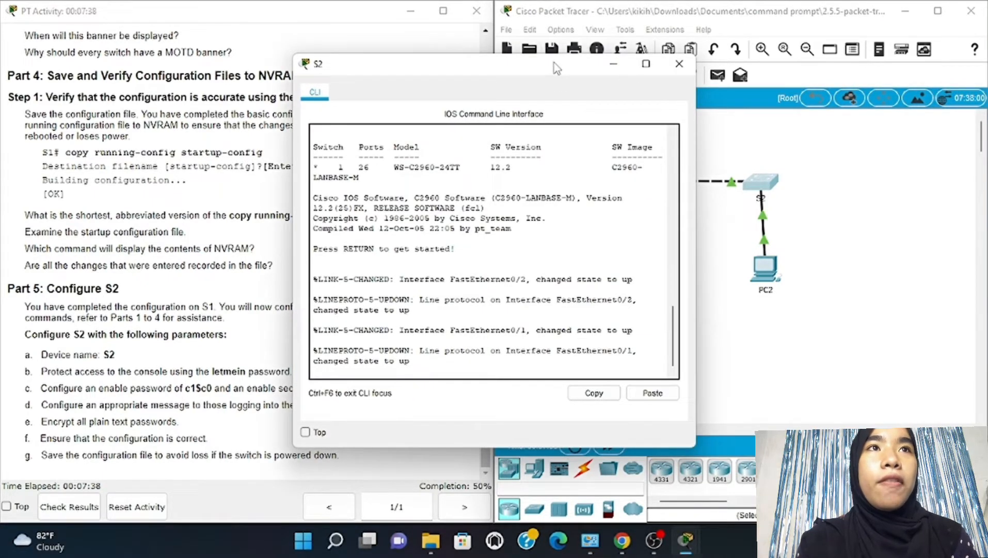
pyautogui.moveTo(557, 65); pyautogui.dragTo(768, 54)
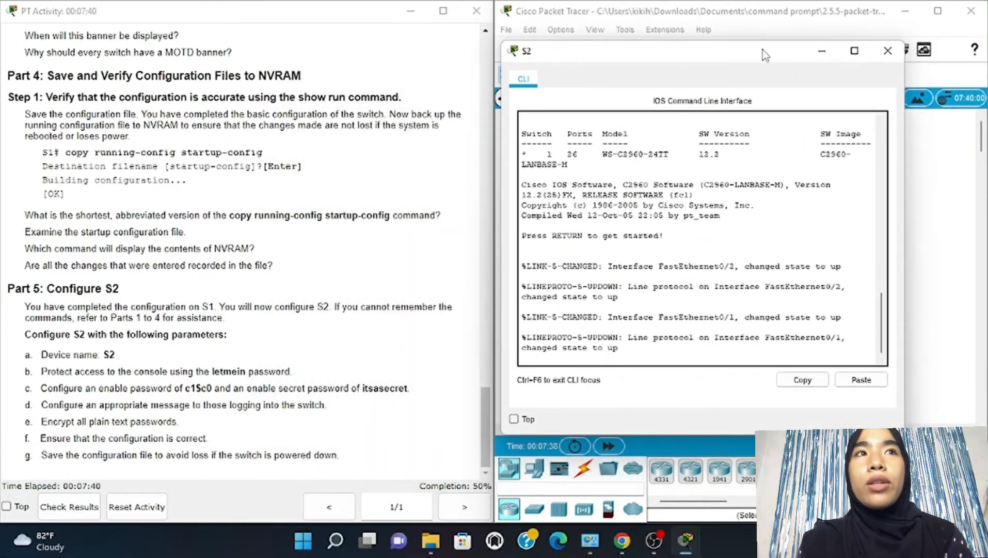
pyautogui.scroll(10, 433, 98)
pyautogui.scroll(15, 433, 99)
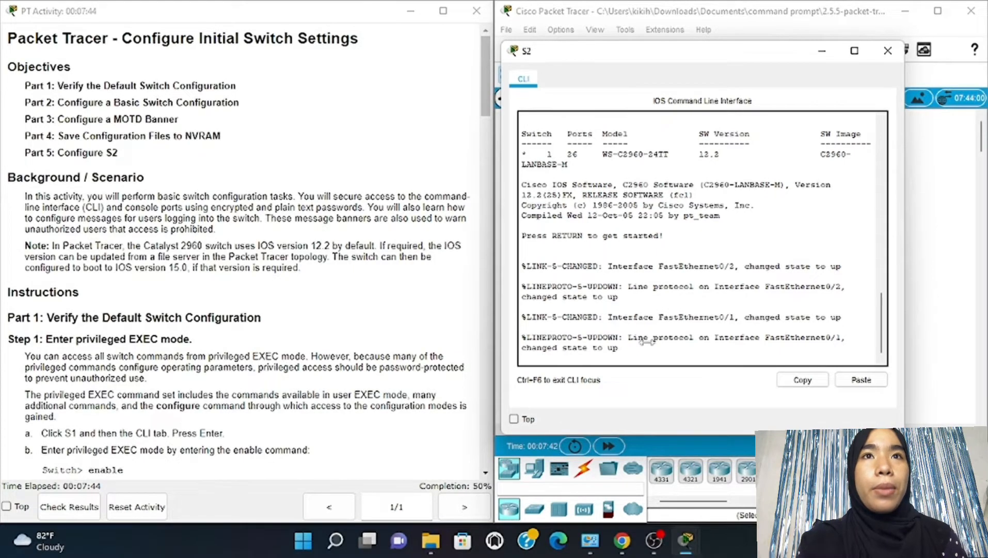
# Enter privileged EXEC mode on S2 with enable
pyautogui.press('Return')
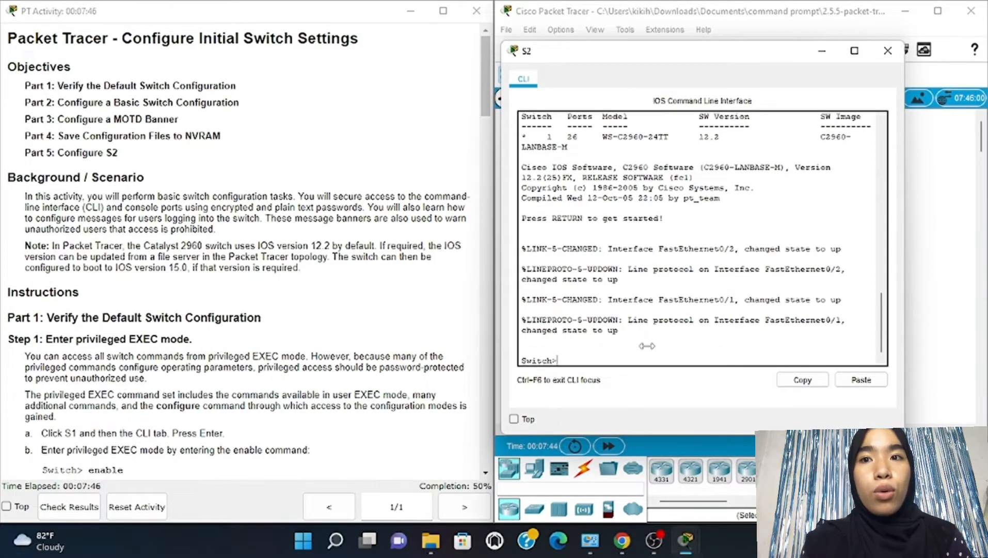
pyautogui.write('enable')
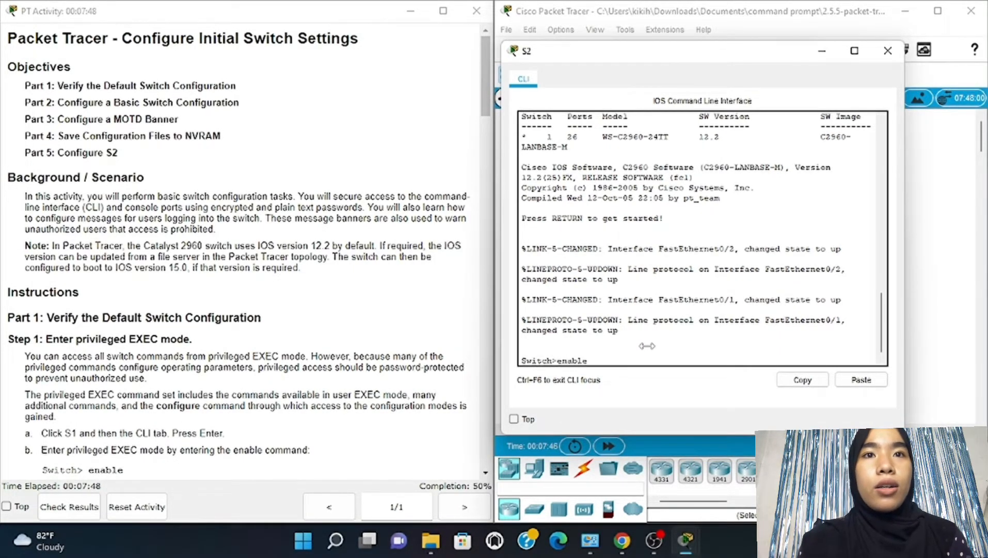
pyautogui.press('Return')
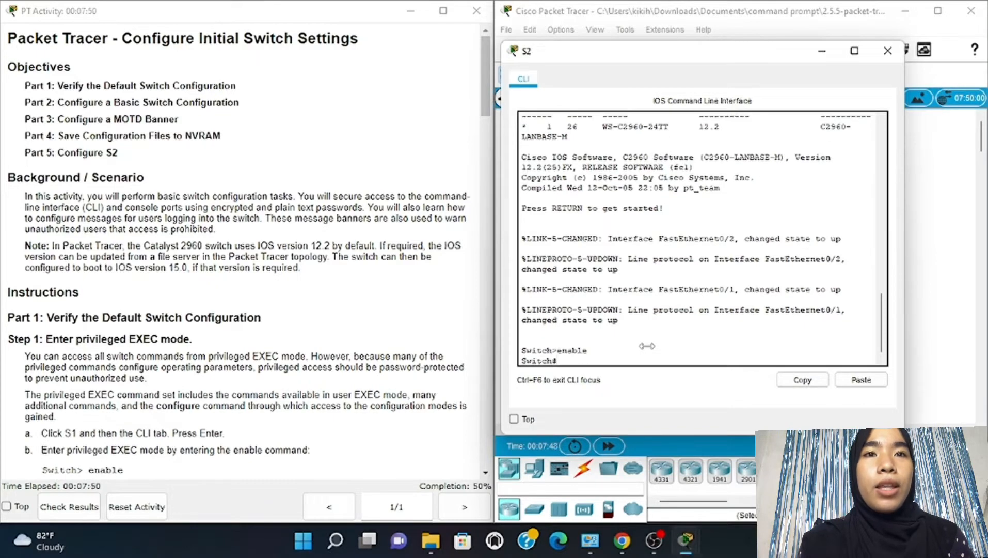
# Run show running-config on S2 and page through to the end of the output
pyautogui.scroll(-3, 340, 324)
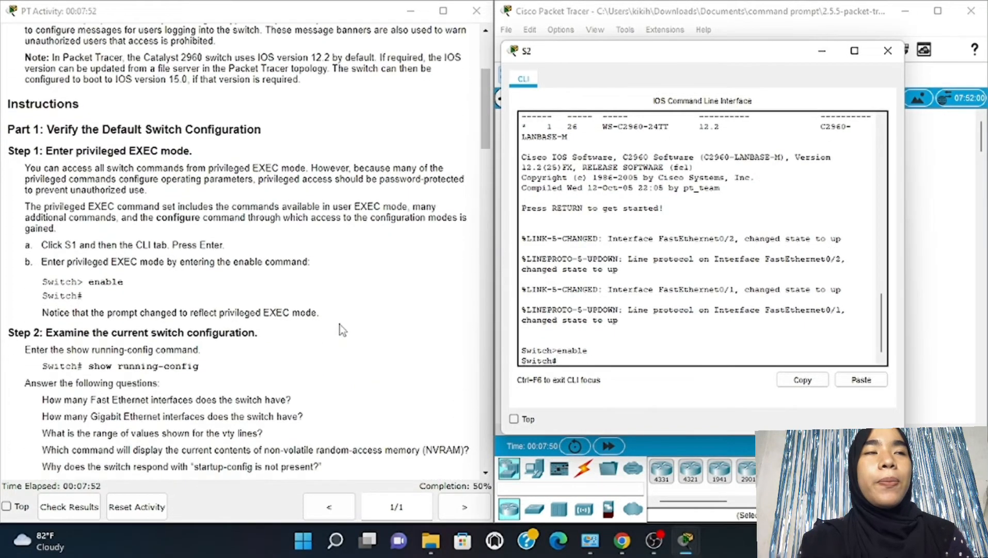
pyautogui.scroll(-3, 339, 324)
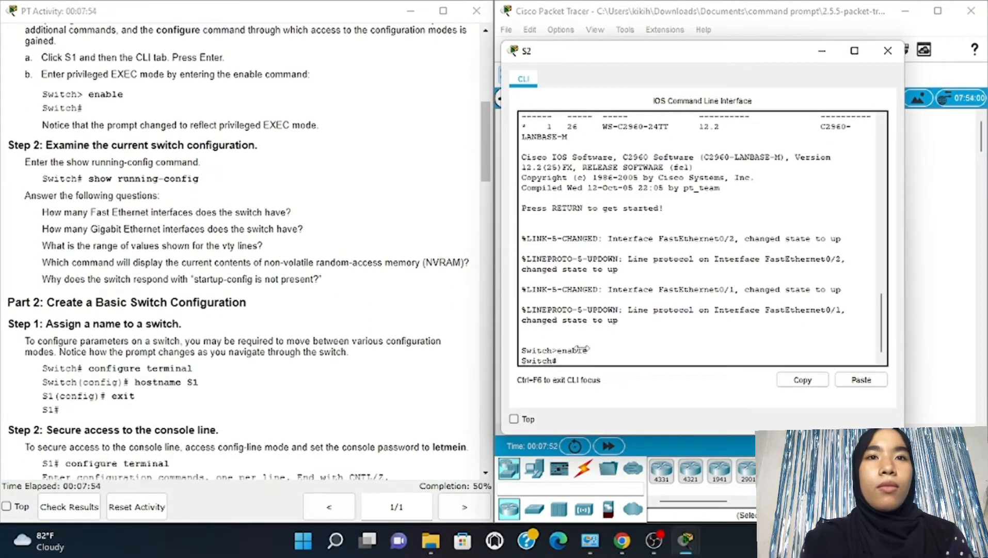
pyautogui.write('show')
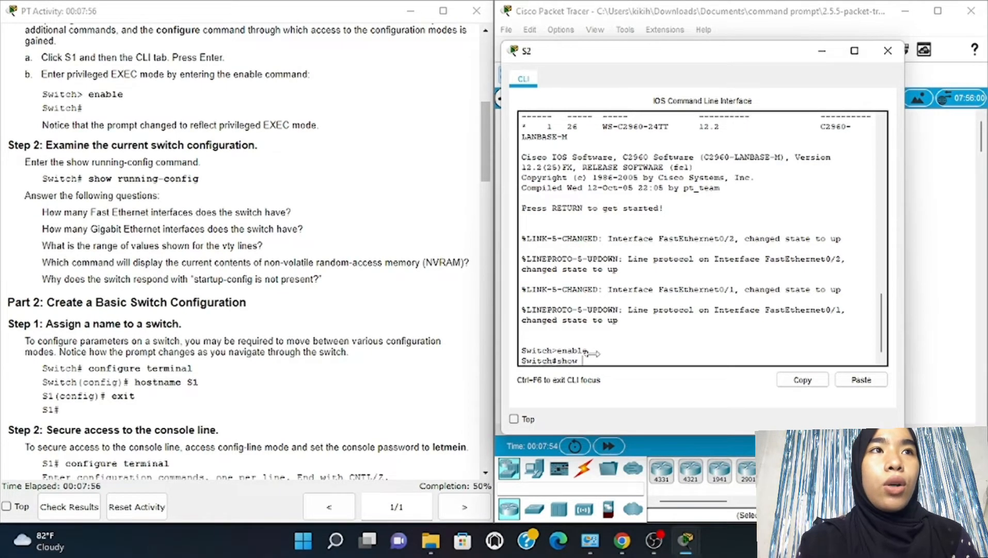
pyautogui.write(' running')
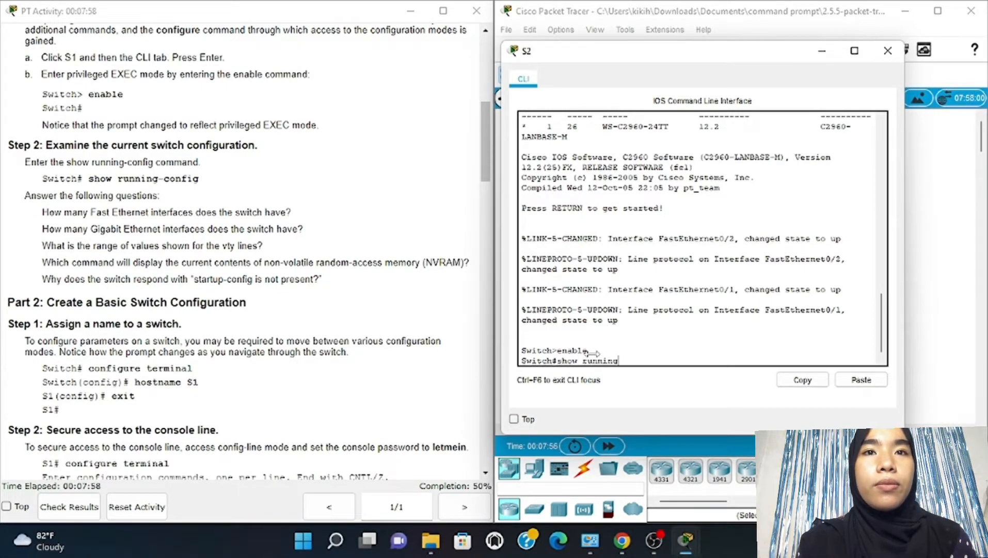
pyautogui.write('-co')
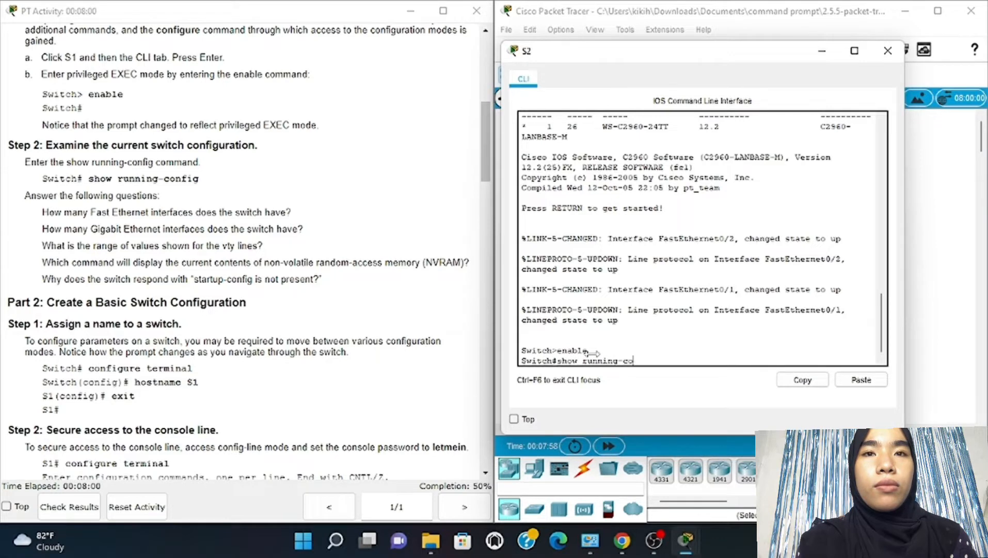
pyautogui.write('nfig')
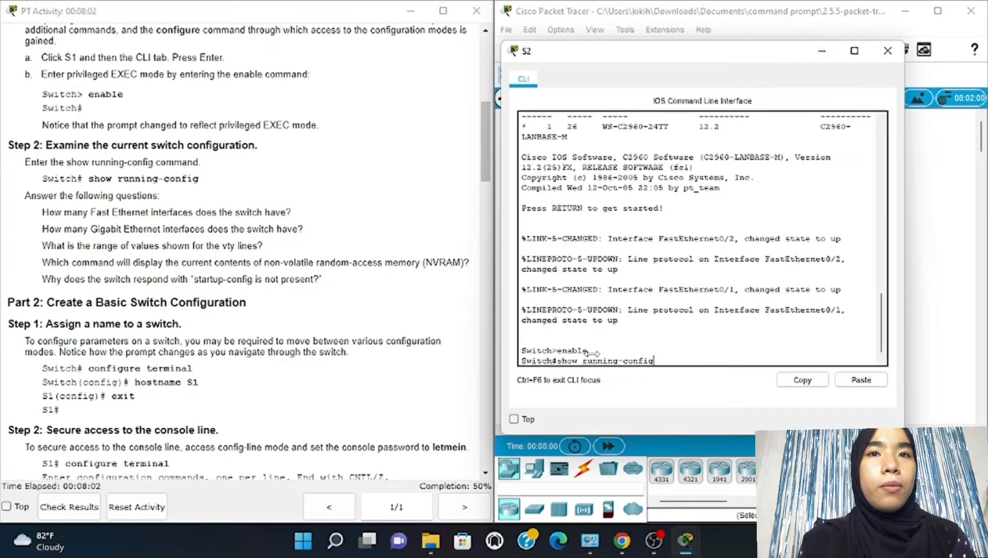
pyautogui.press('Return')
pyautogui.press('space')
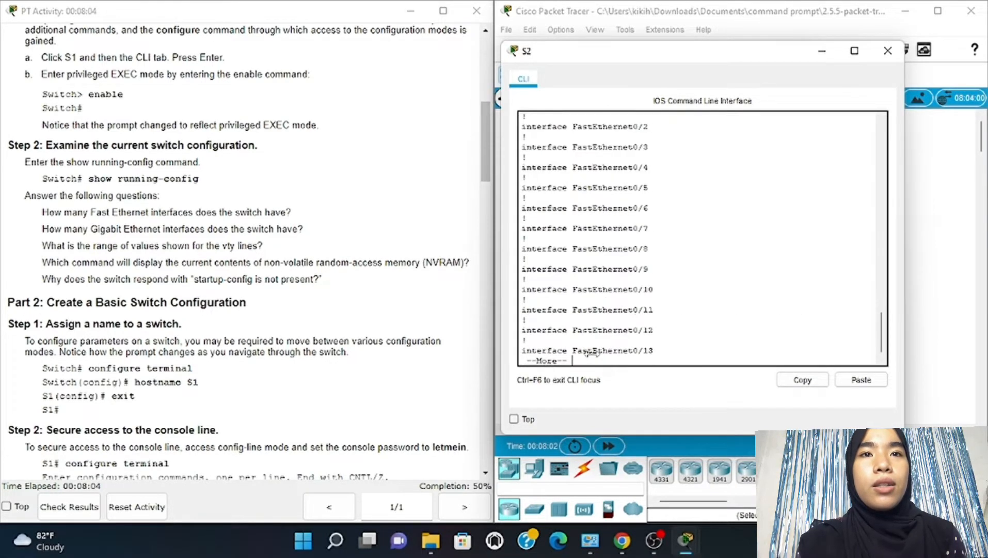
pyautogui.press('space')
pyautogui.press('space')
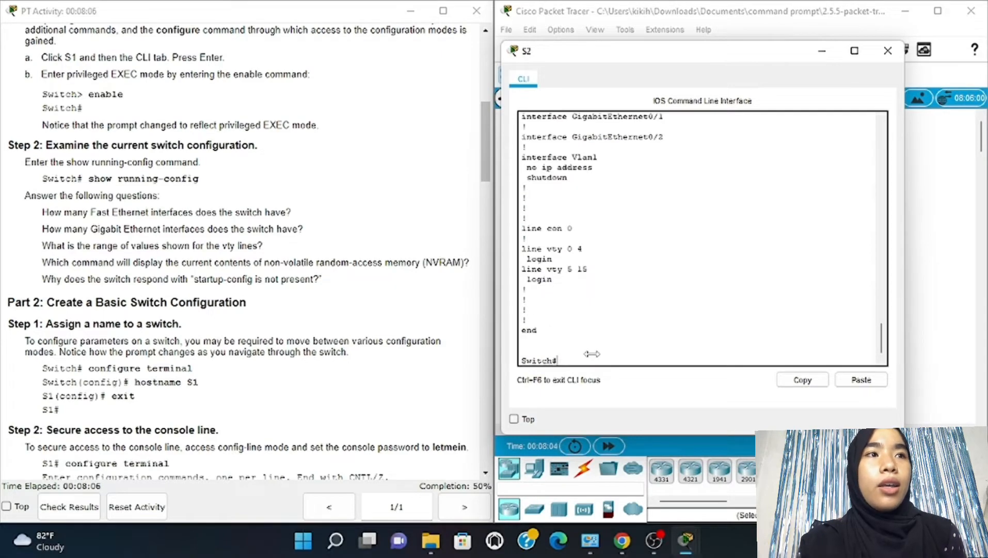
pyautogui.scroll(-3, 262, 292)
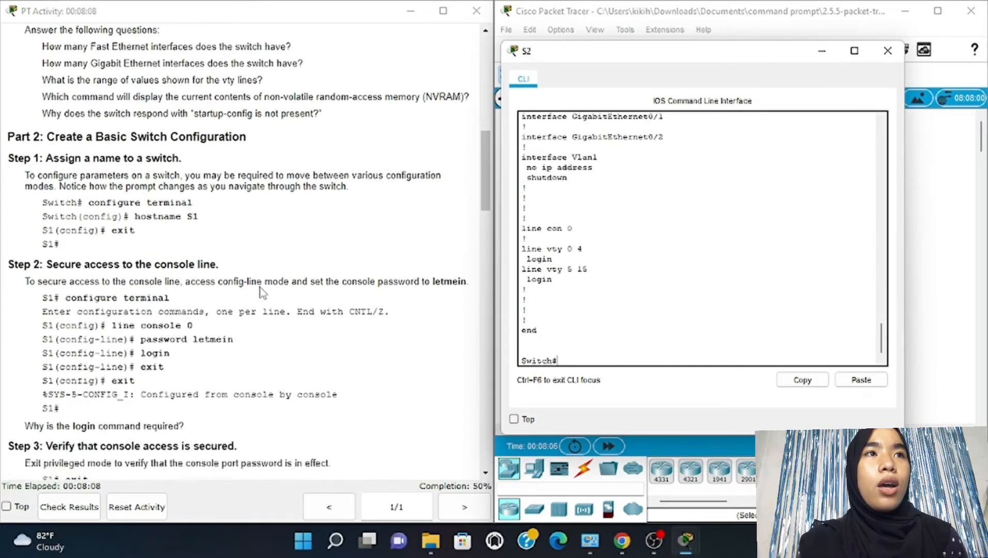
# Under line console 0, set the console password and require login
pyautogui.scroll(-2, 262, 293)
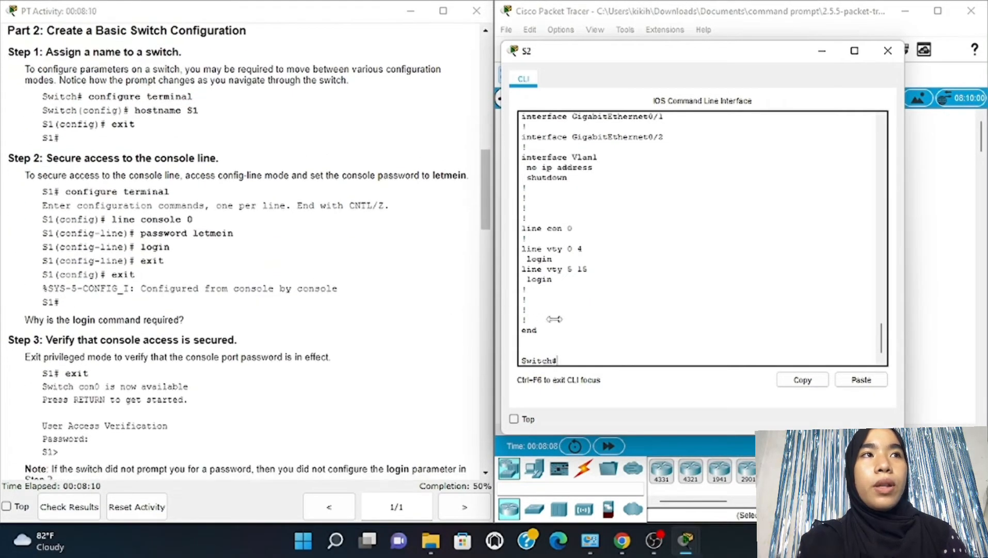
pyautogui.write('onf')
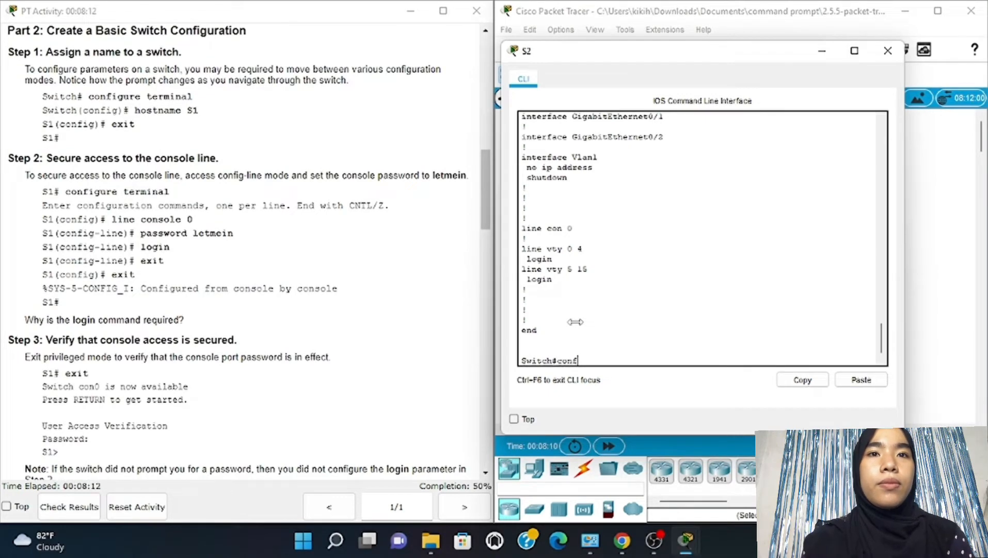
pyautogui.write('igure ')
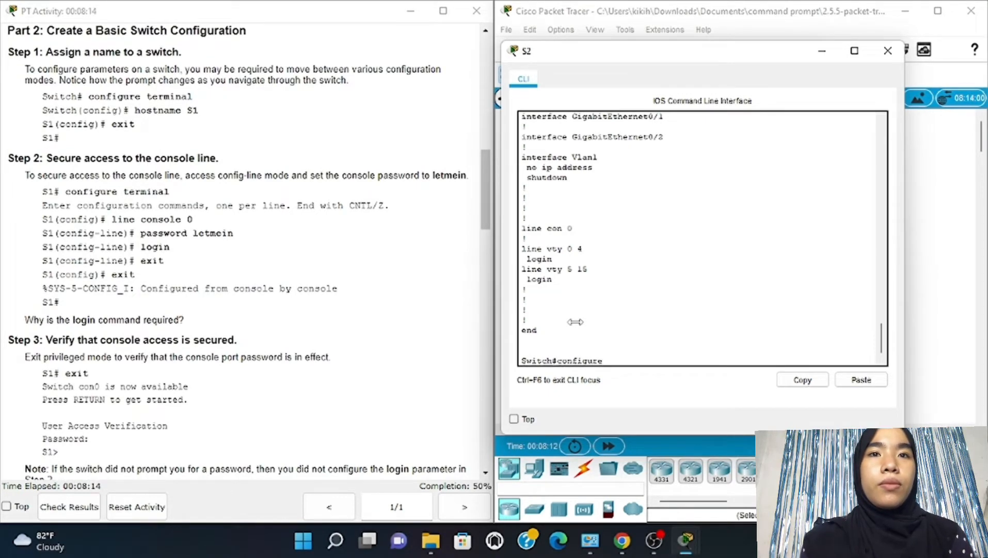
pyautogui.write('terminal')
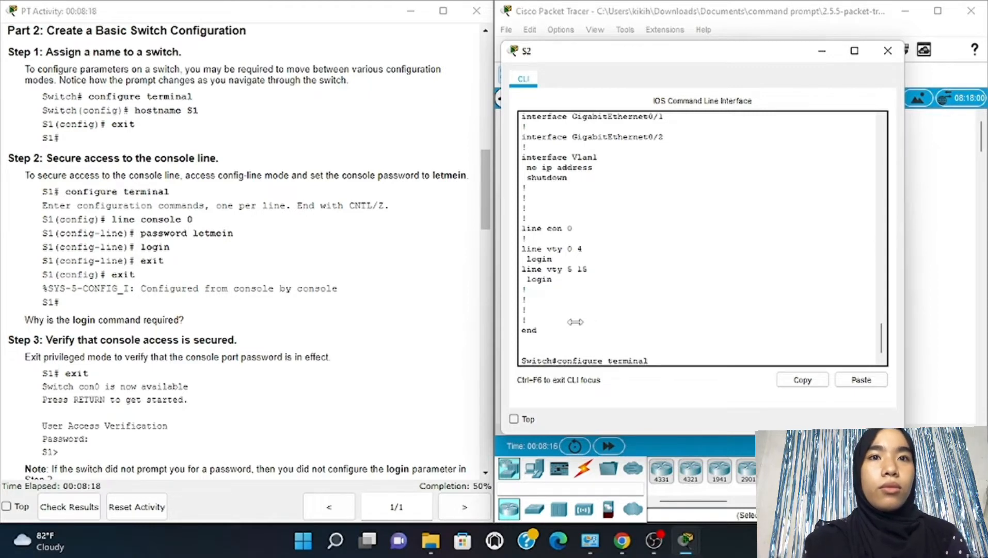
pyautogui.press('Return')
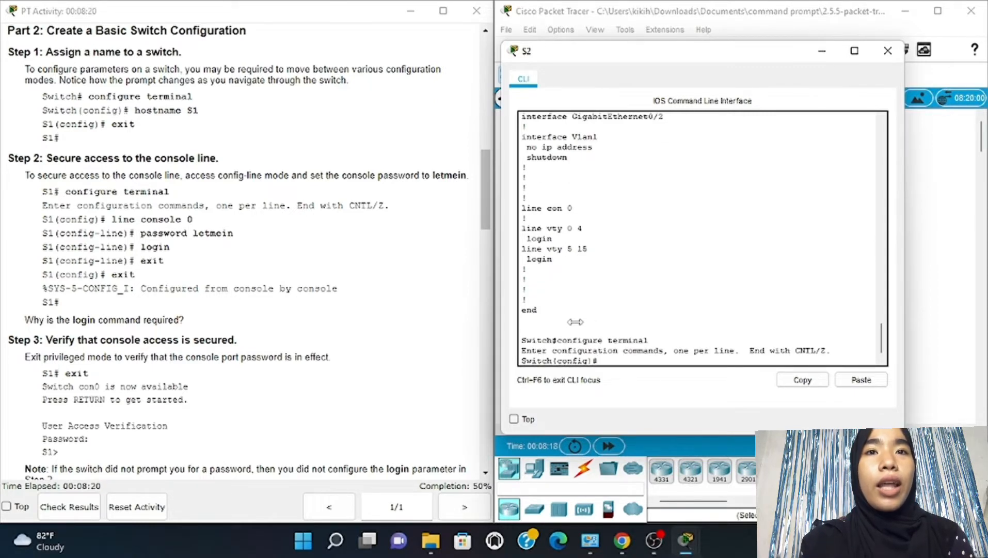
pyautogui.write('l')
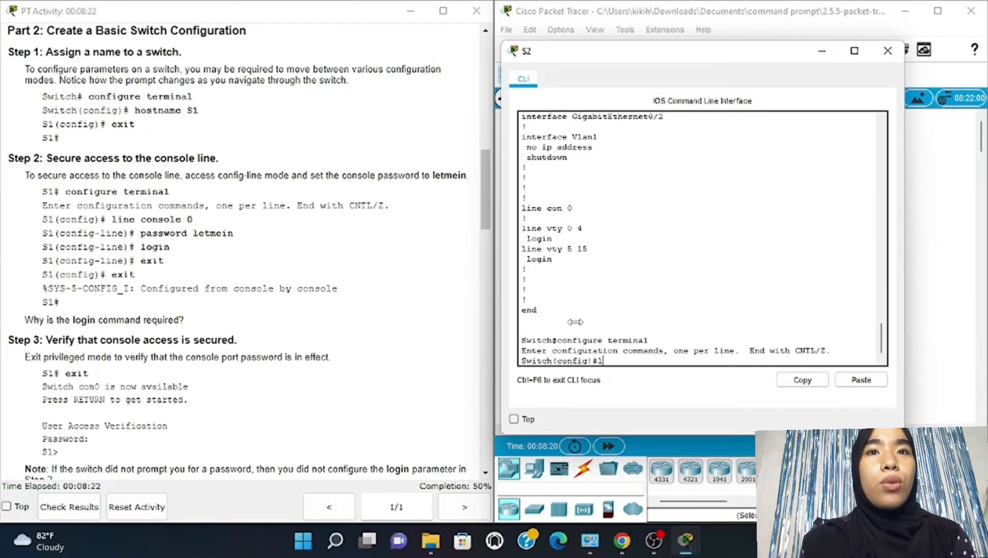
pyautogui.write('ine con')
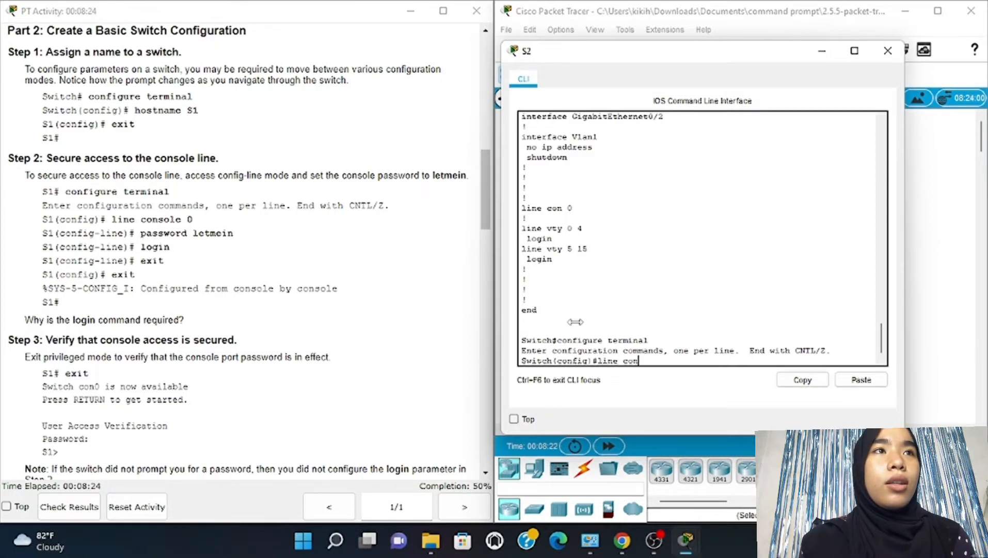
pyautogui.write('sole')
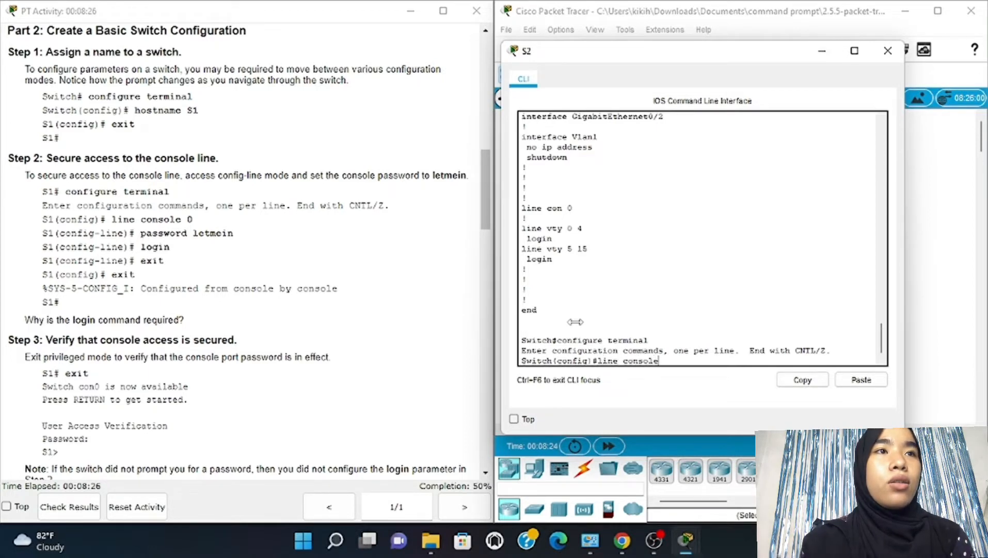
pyautogui.write(' 0')
pyautogui.press('Return')
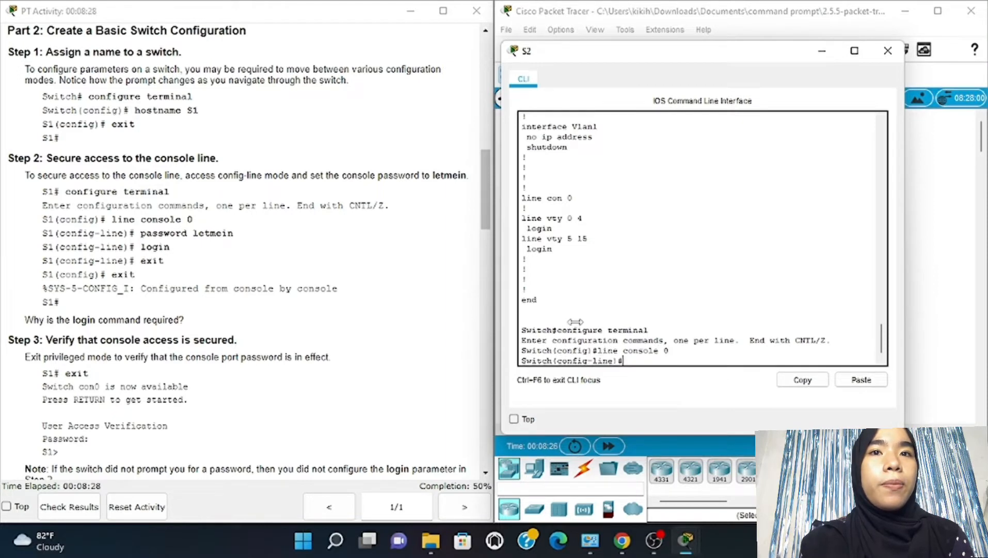
pyautogui.write('p')
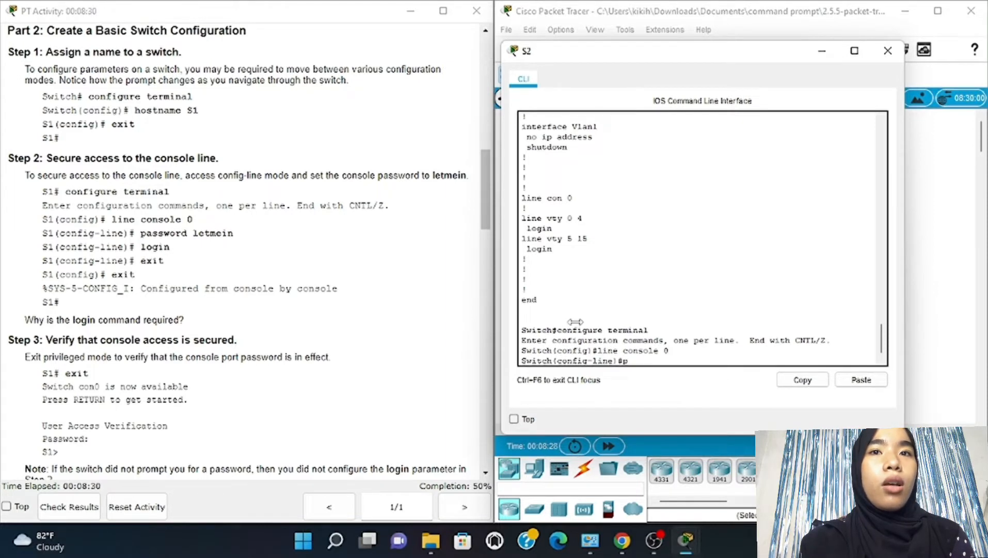
pyautogui.write('assword')
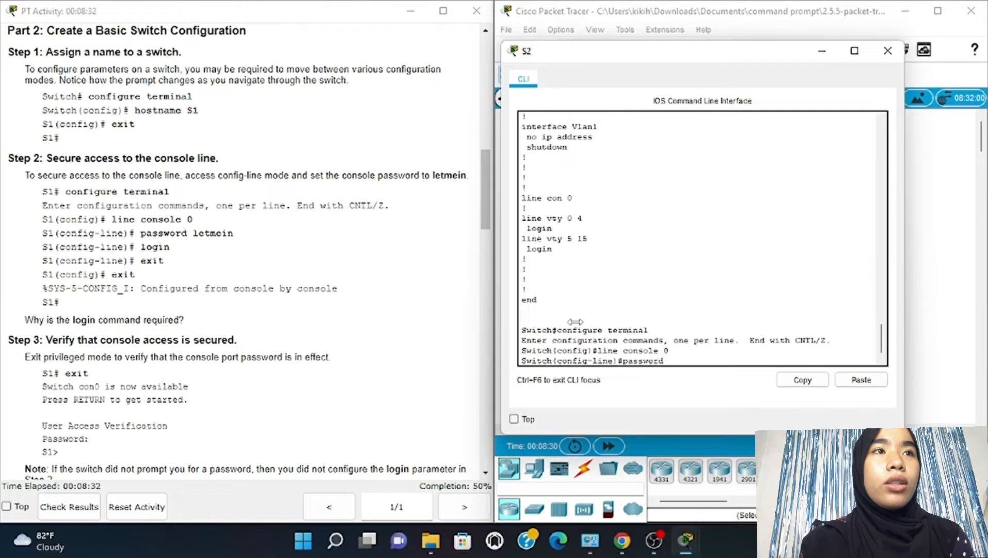
pyautogui.write(' letmei')
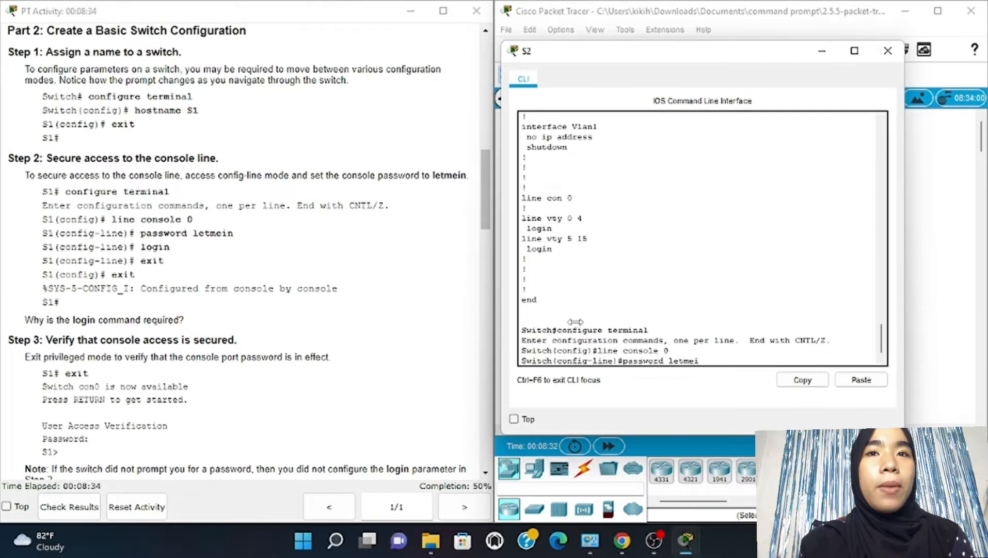
pyautogui.write('n')
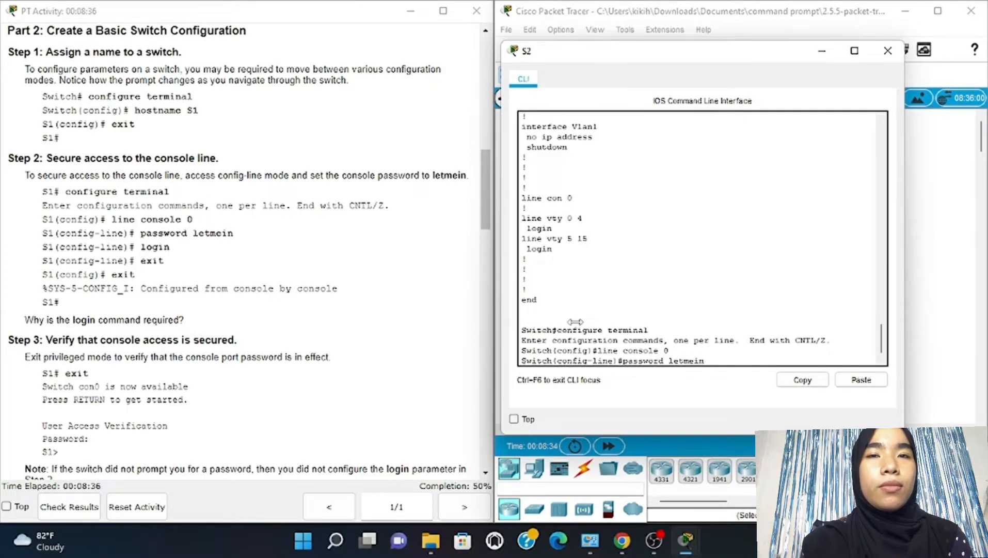
pyautogui.press('Return')
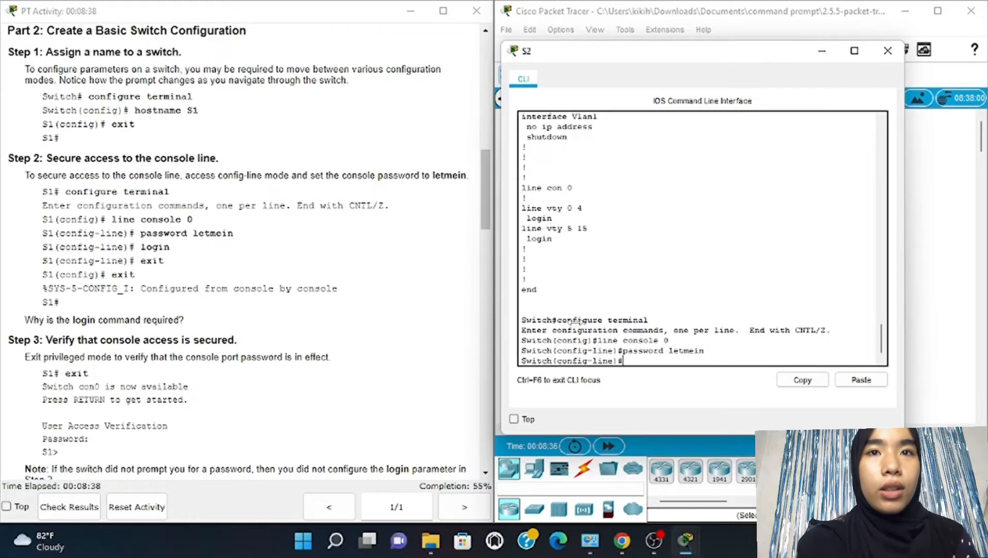
pyautogui.write('login')
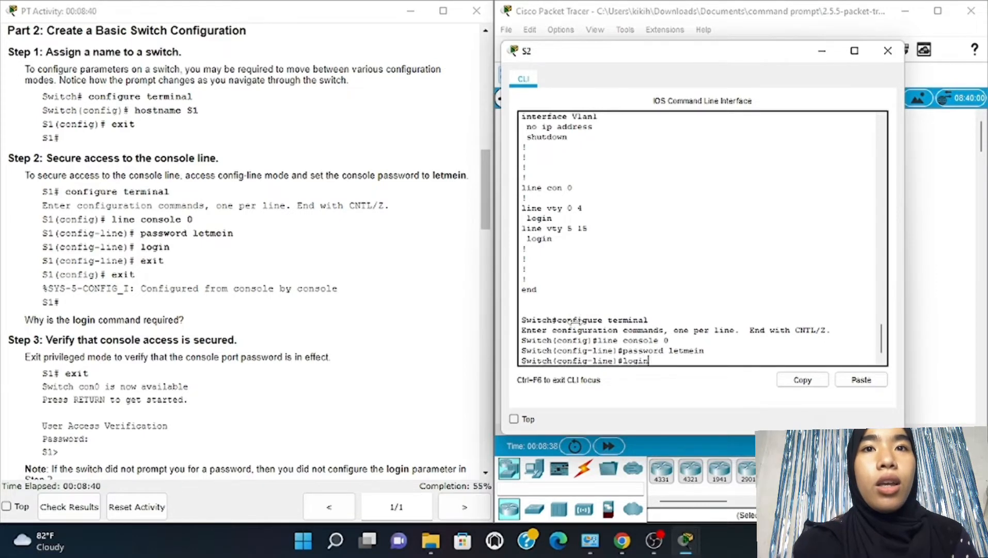
pyautogui.press('Return')
# Exit line and global configuration back to the Switch# privileged prompt
pyautogui.write('exit')
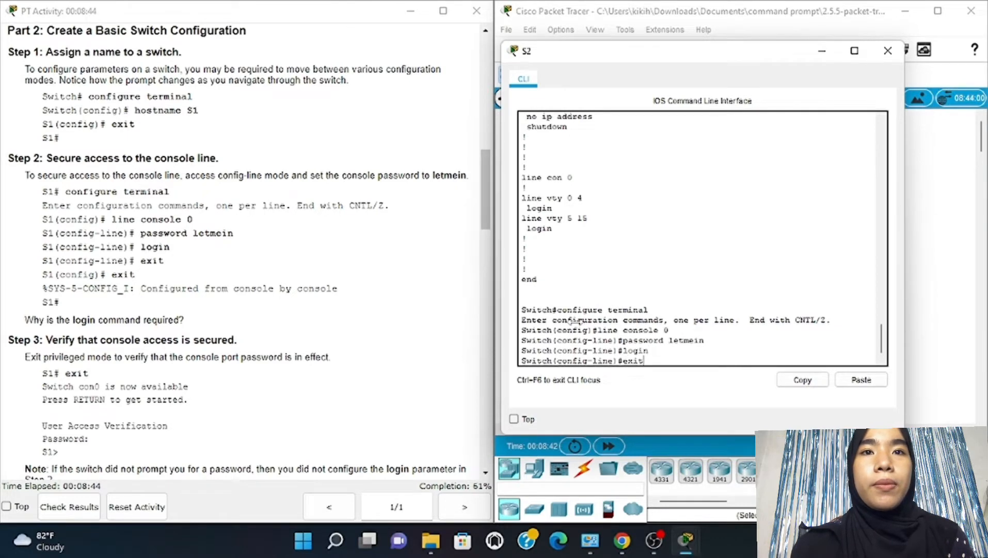
pyautogui.press('Return')
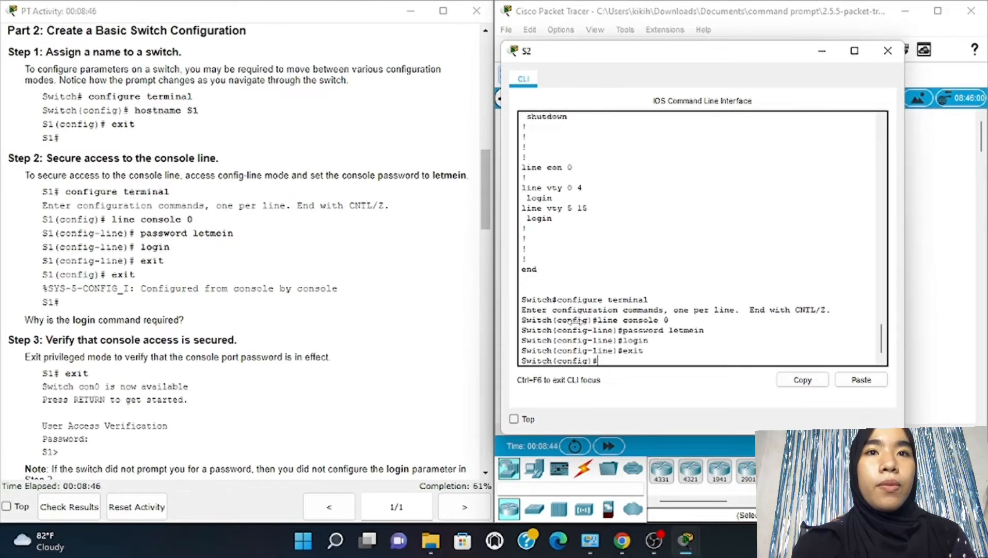
pyautogui.press('Return')
pyautogui.write('exit')
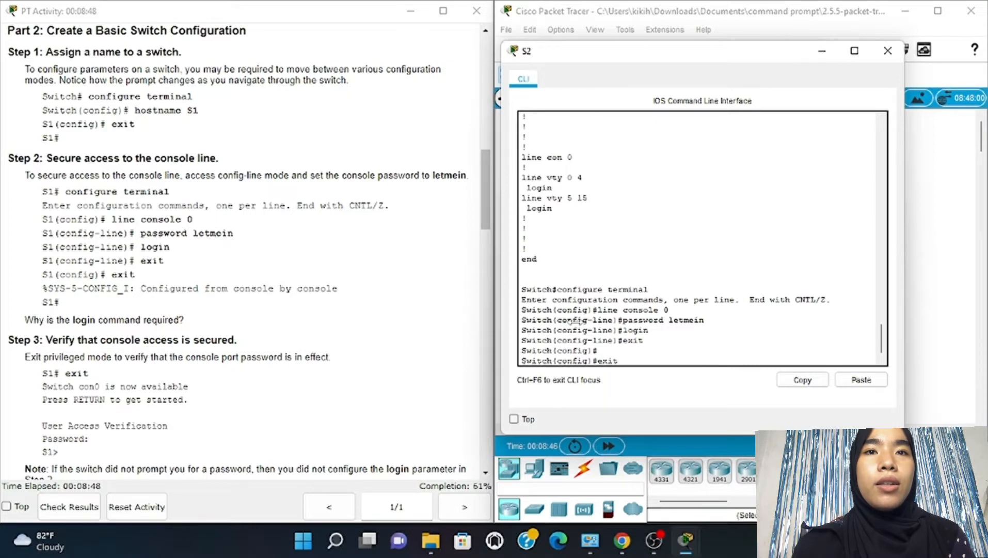
pyautogui.press('Return')
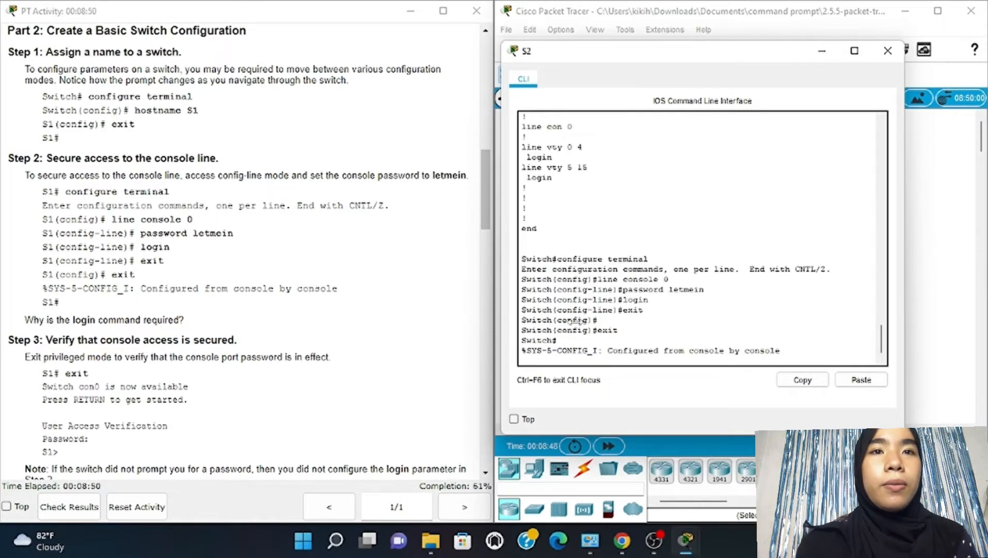
pyautogui.press('Return')
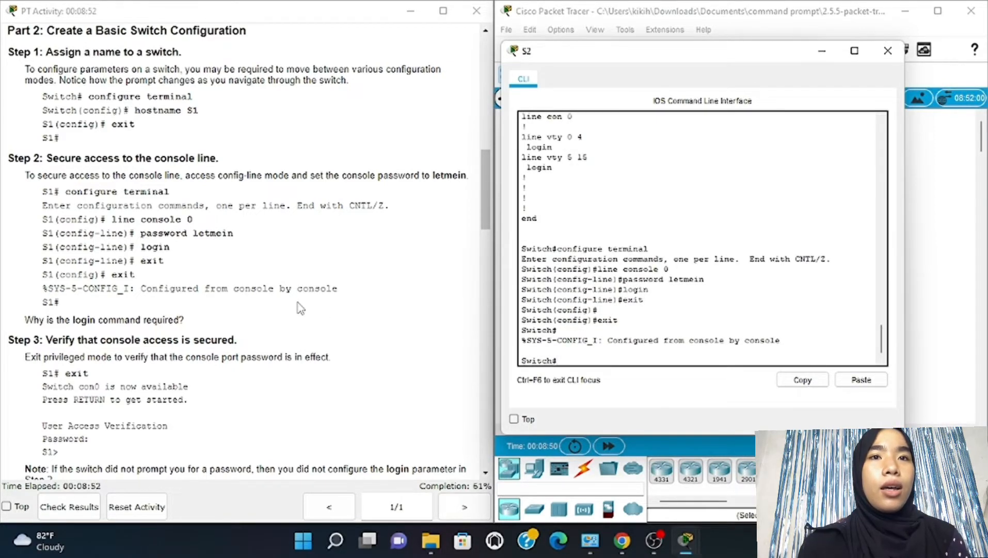
pyautogui.scroll(-5, 300, 309)
pyautogui.scroll(-2, 300, 309)
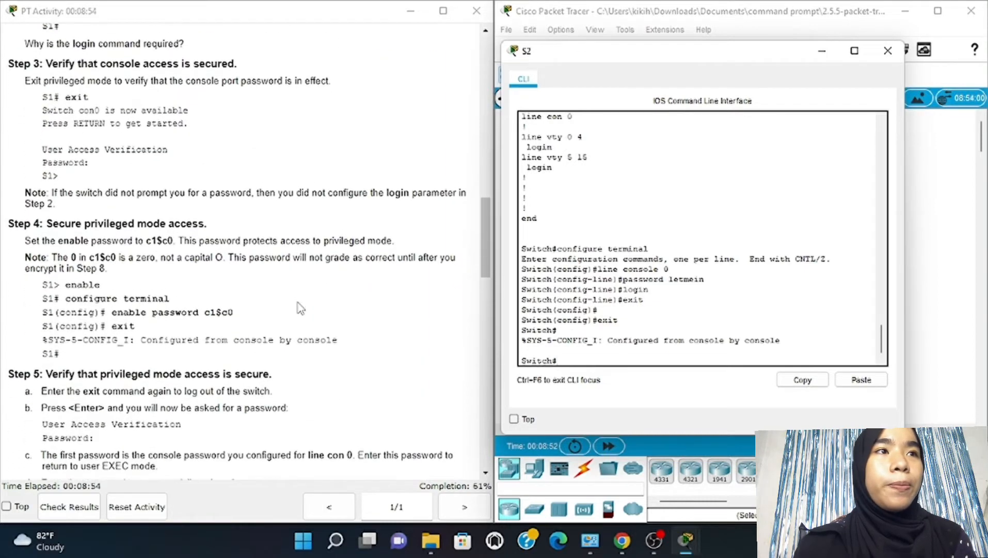
# Log out of S2 and log back in with the console password at the Password prompt
pyautogui.write('exit')
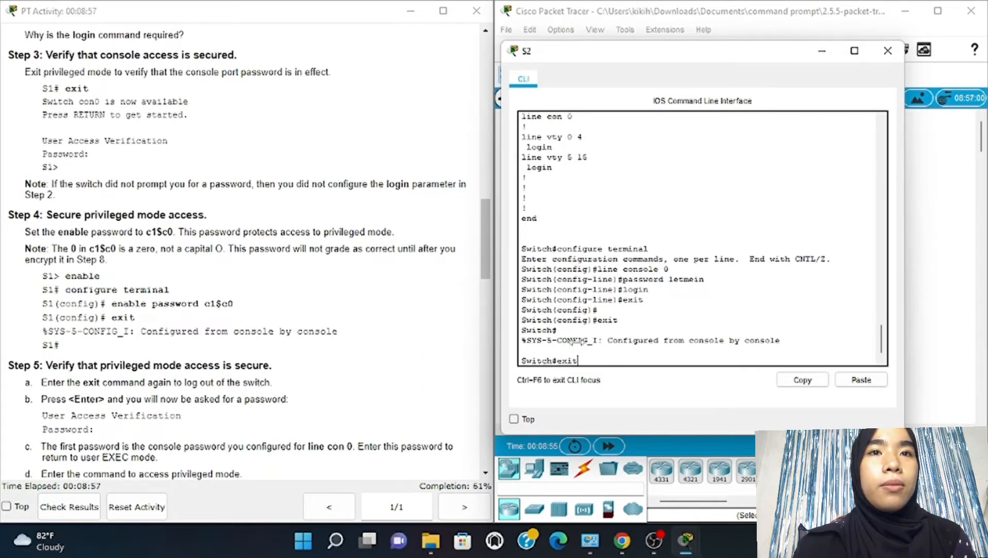
pyautogui.press('Return')
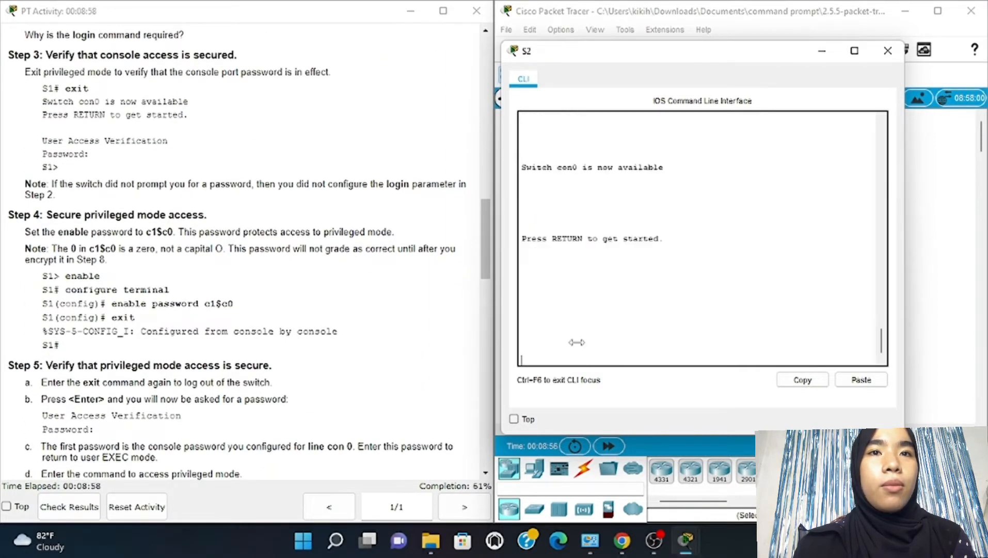
pyautogui.press('Return')
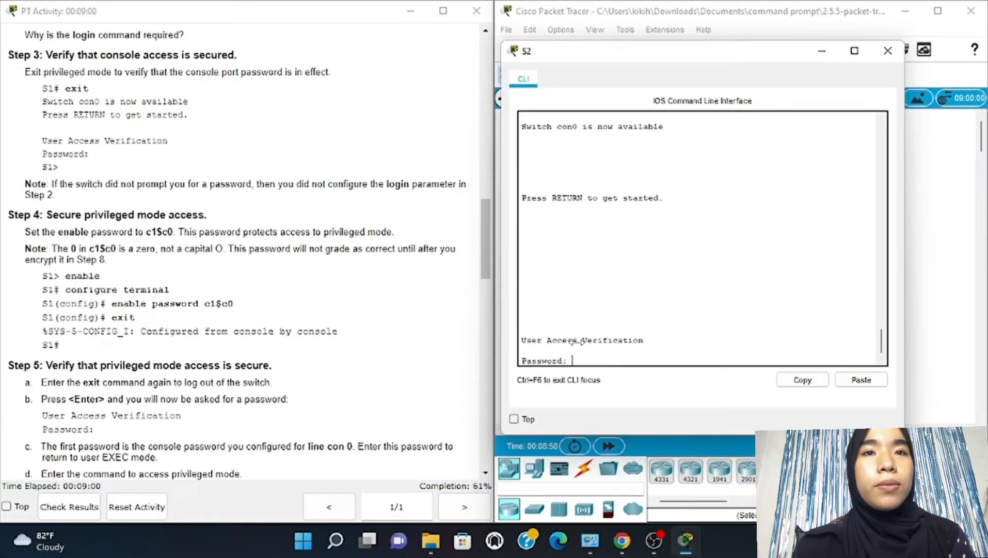
pyautogui.write('letmein')
pyautogui.press('Return')
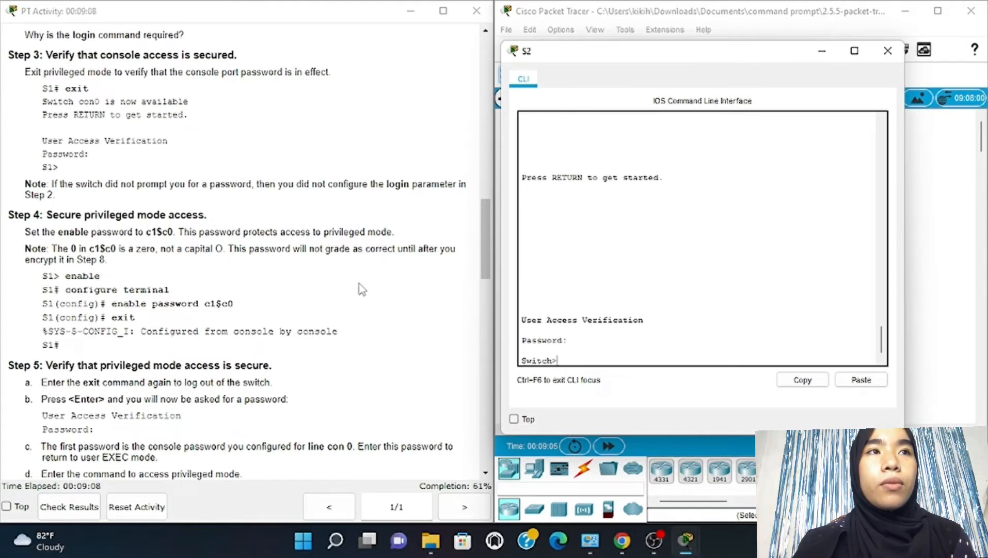
pyautogui.scroll(3, 341, 283)
pyautogui.scroll(1, 340, 283)
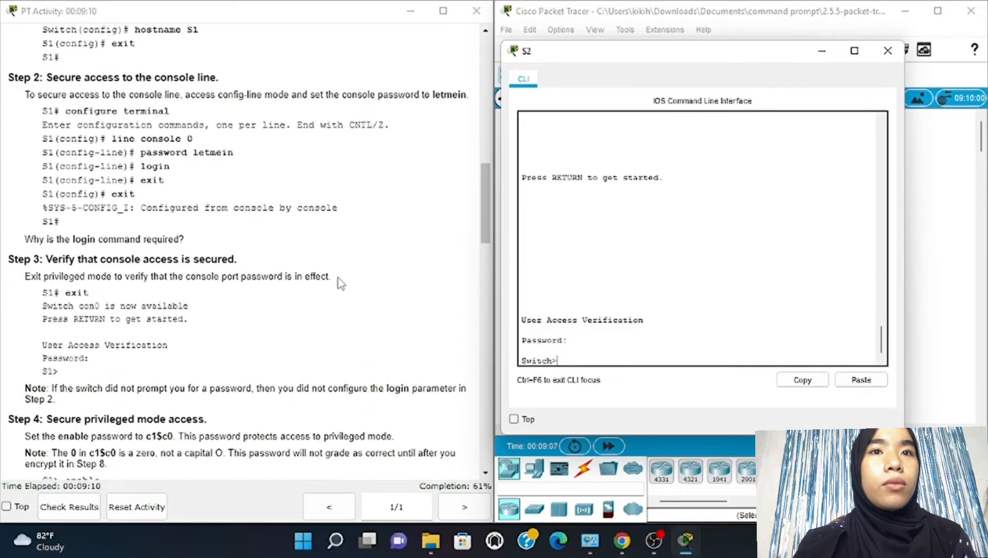
pyautogui.scroll(-1, 341, 283)
pyautogui.scroll(-1, 341, 283)
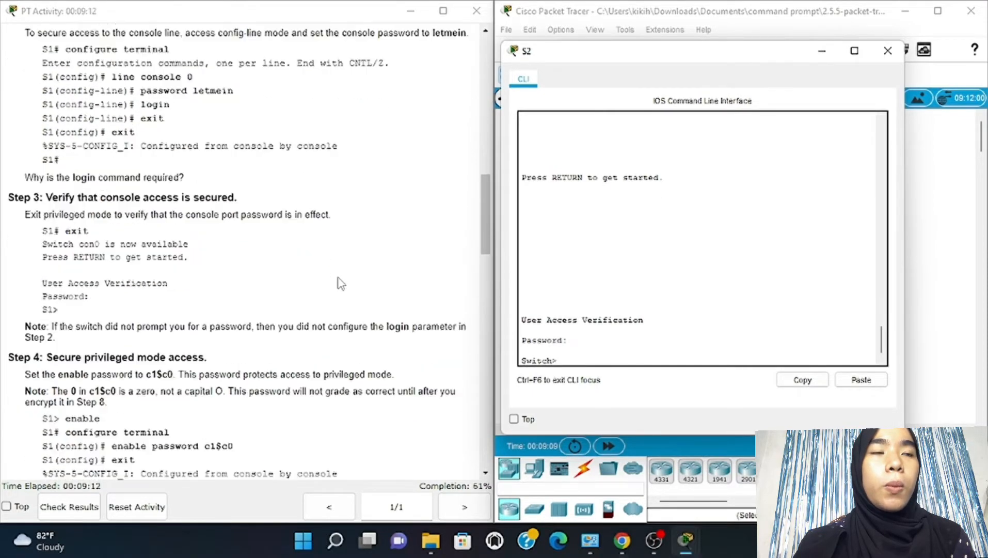
pyautogui.scroll(3, 340, 283)
pyautogui.scroll(2, 339, 282)
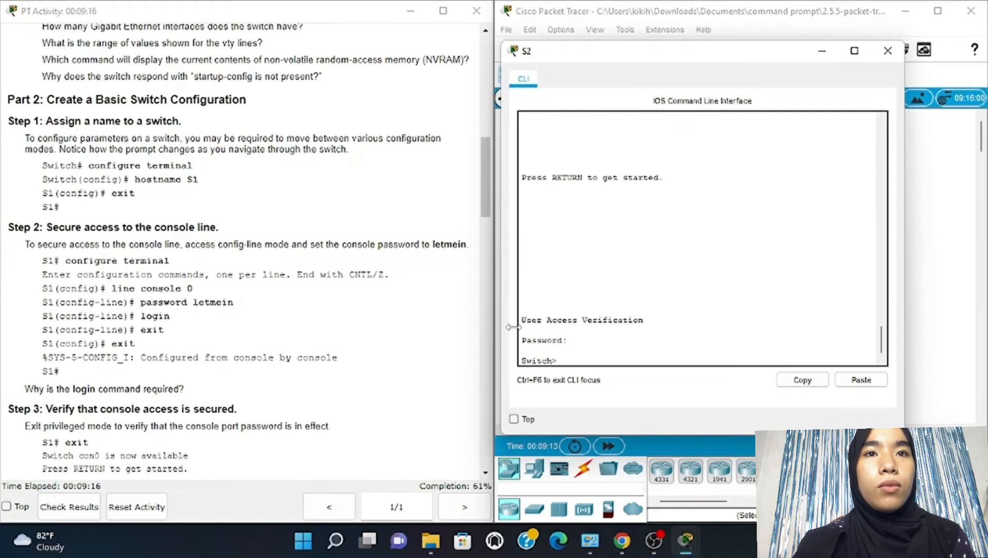
pyautogui.scroll(7, 318, 314)
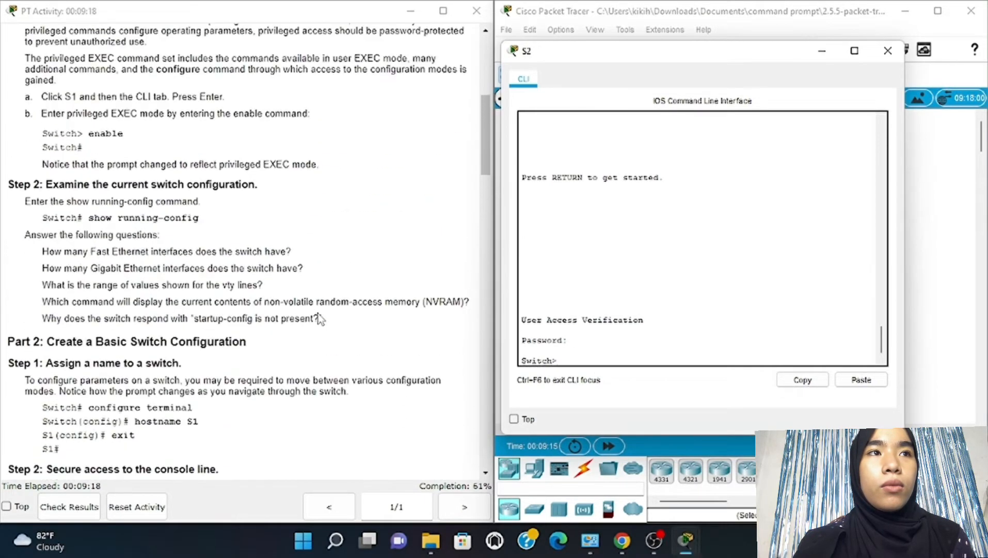
pyautogui.scroll(-2, 318, 314)
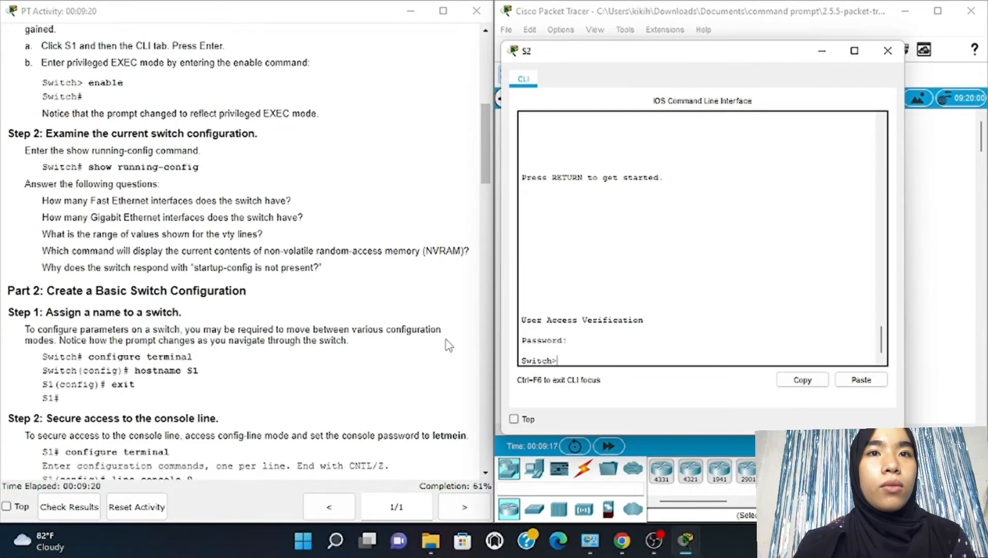
# Run enable and configure terminal, set hostname S2, and exit back to the S2# prompt
pyautogui.write('nable')
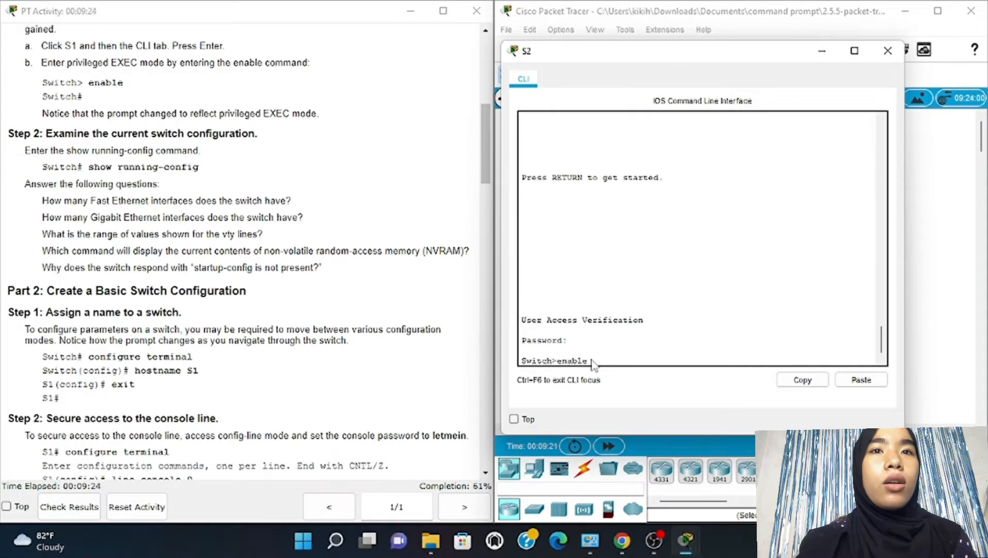
pyautogui.press('Return')
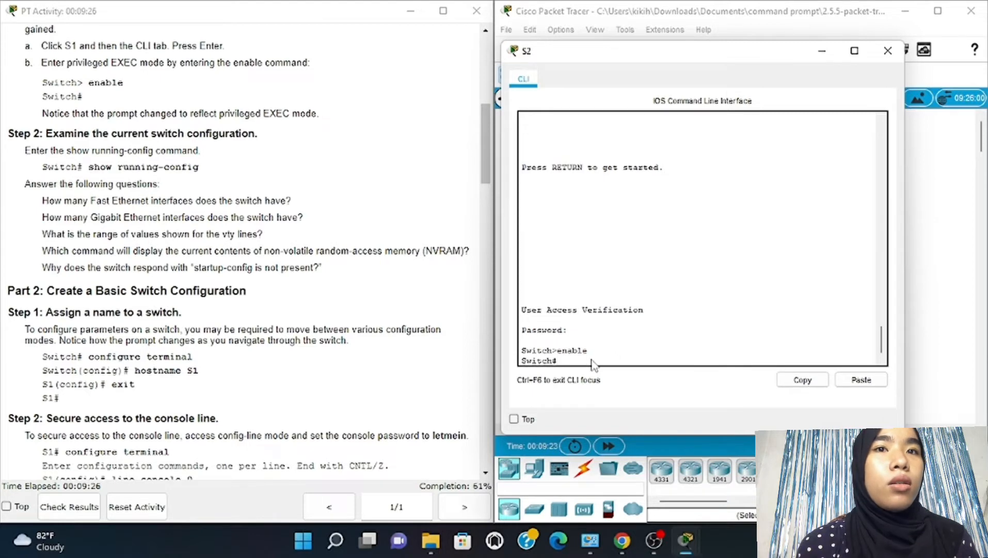
pyautogui.write('co')
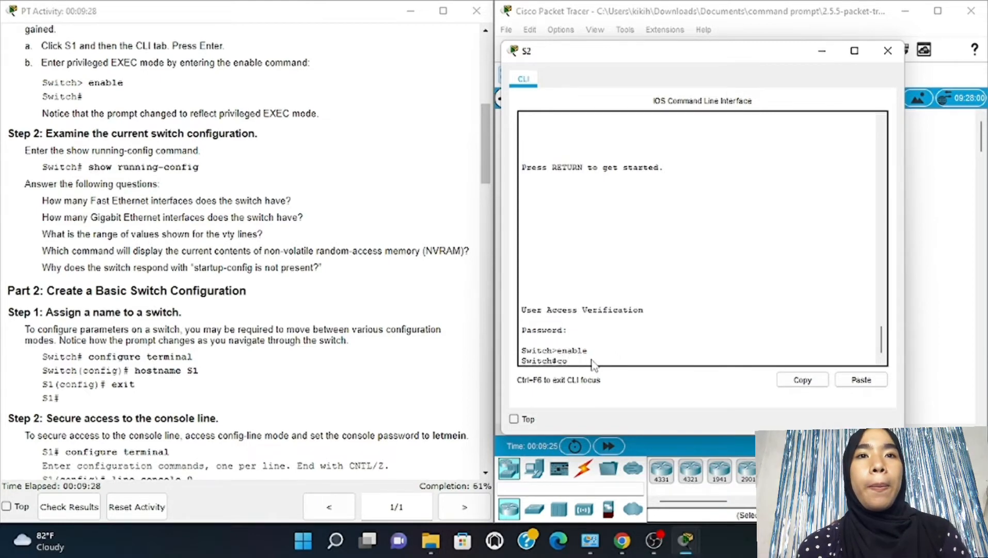
pyautogui.write('nfigure')
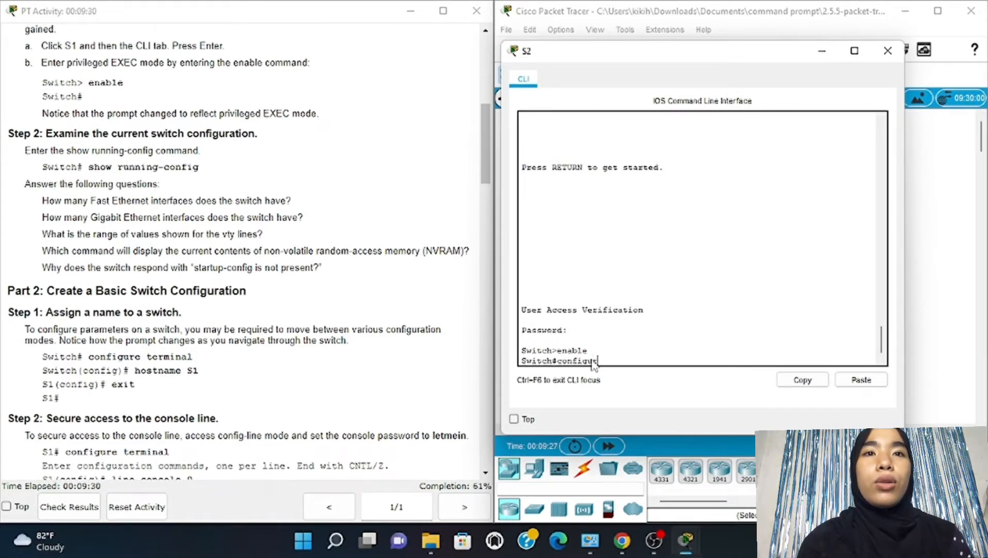
pyautogui.write(' terminal')
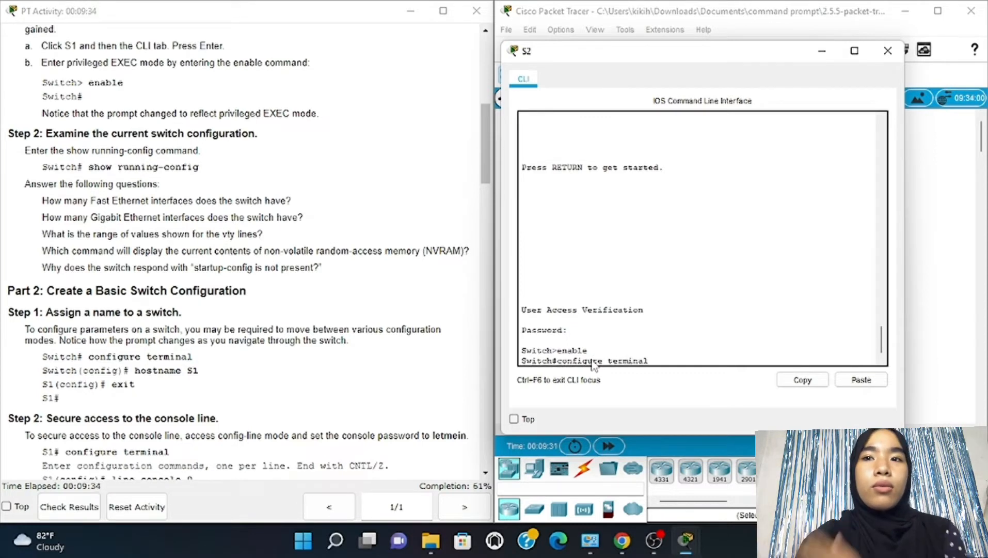
pyautogui.press('Return')
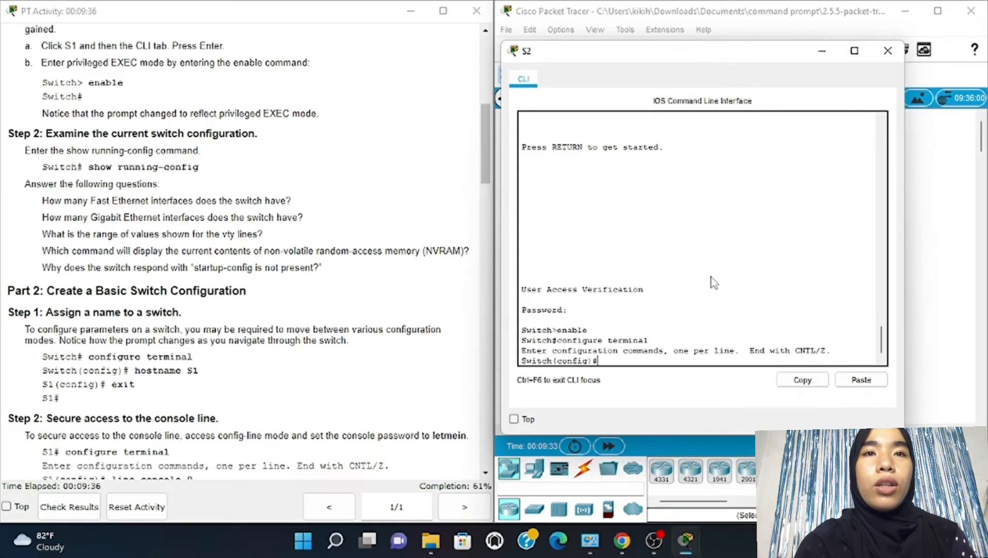
pyautogui.write('h')
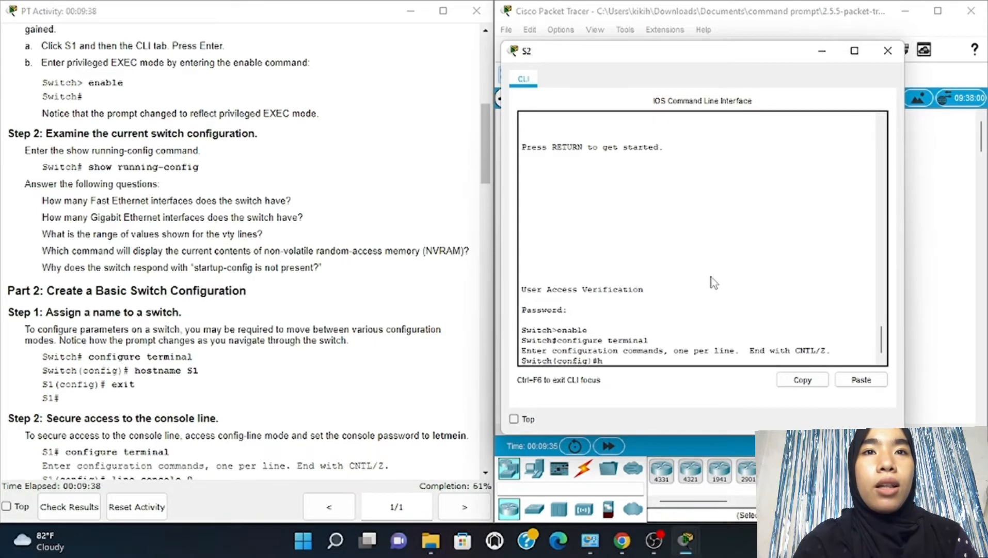
pyautogui.write('ost')
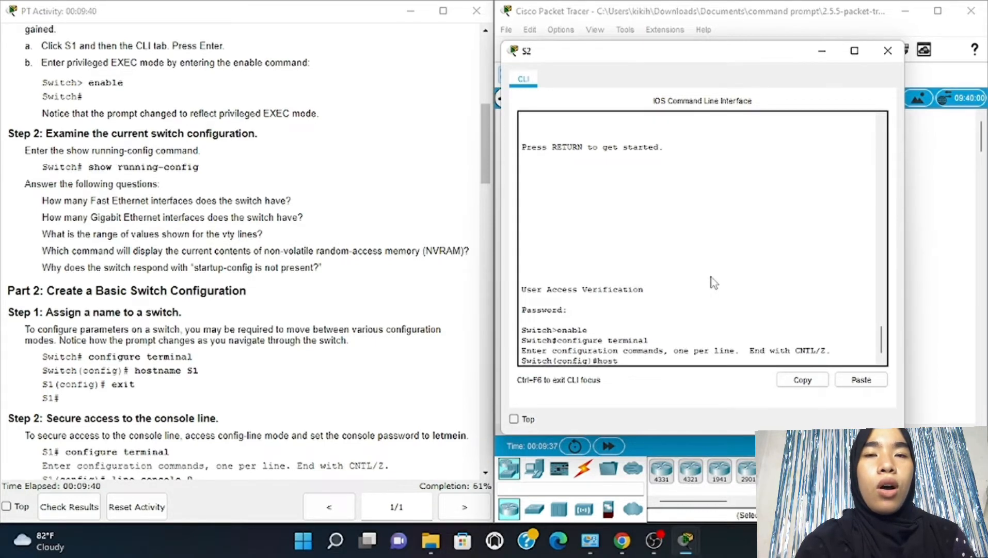
pyautogui.write('name S2')
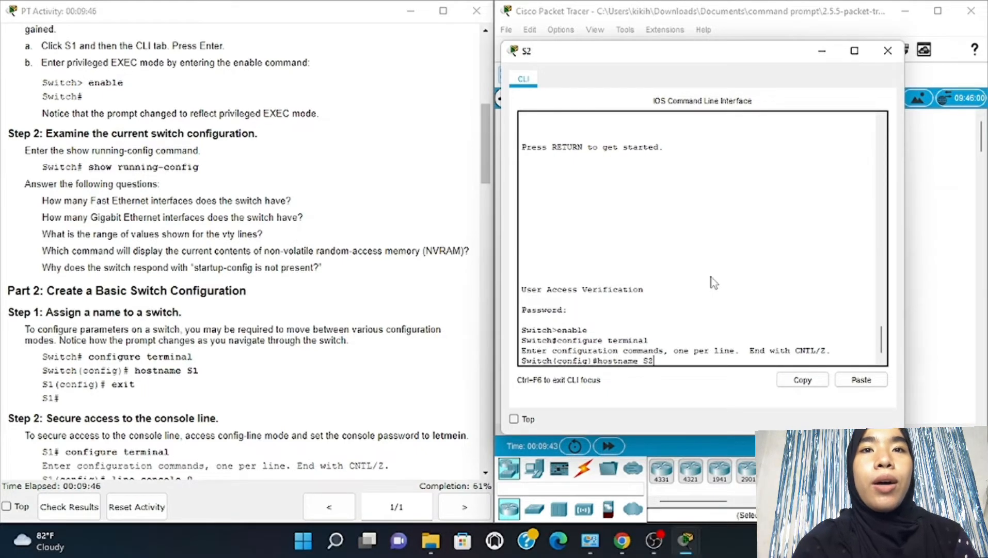
pyautogui.press('Return')
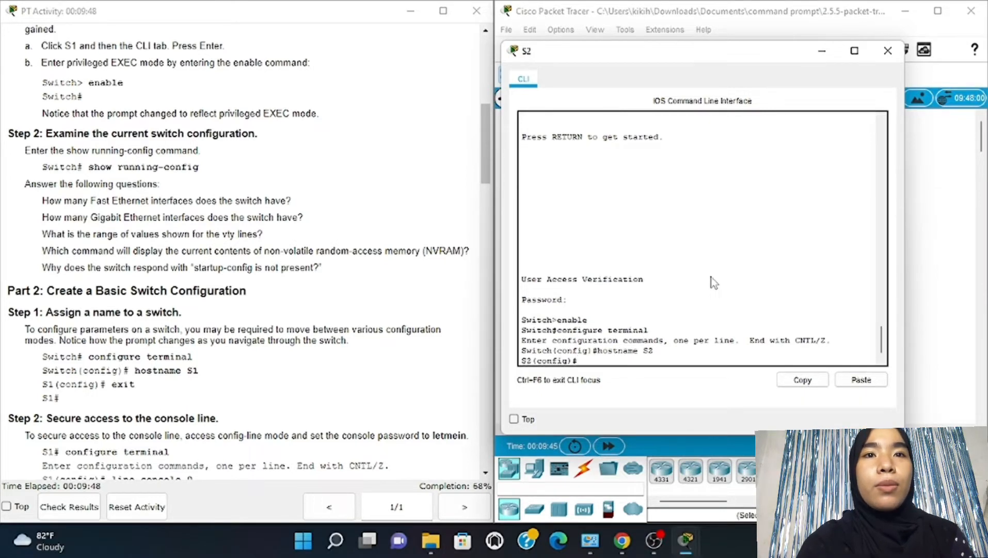
pyautogui.write('exit')
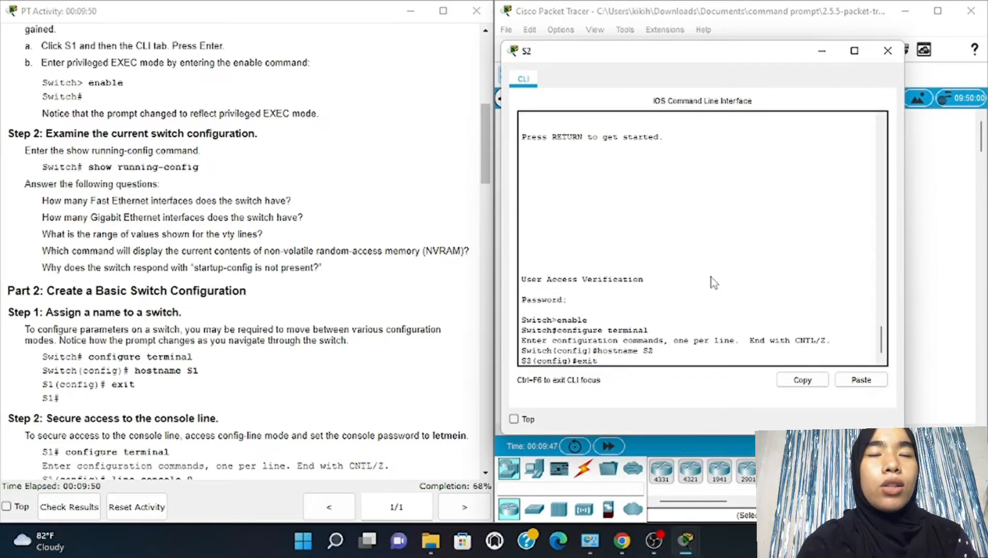
pyautogui.press('Return')
pyautogui.press('Return')
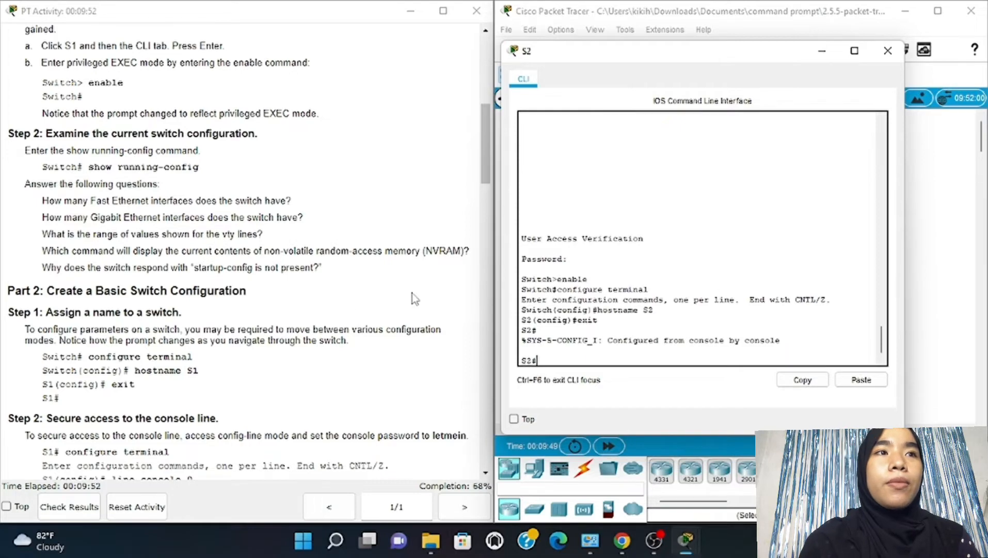
pyautogui.scroll(-6, 302, 302)
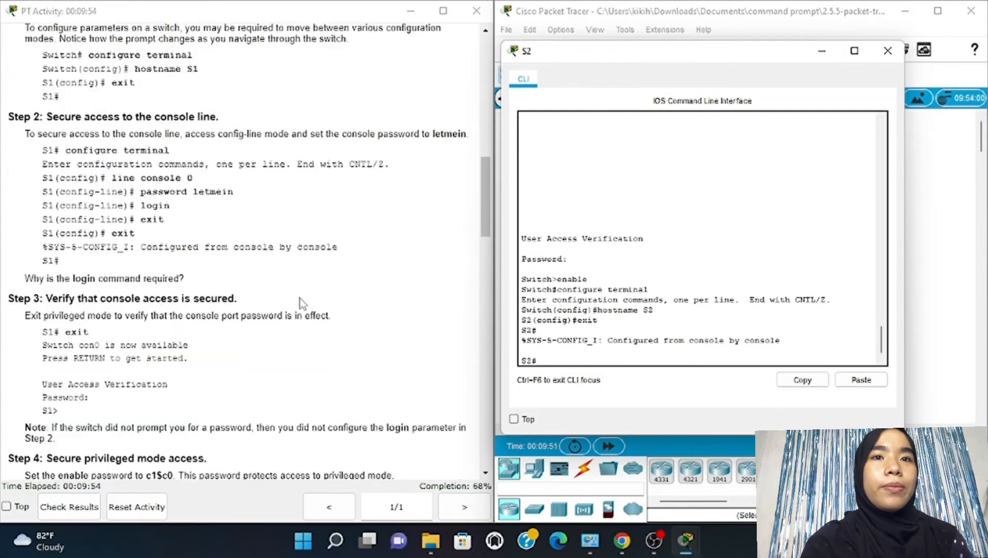
# Under line console 0 on S2, set the console password and require login
pyautogui.scroll(-1, 302, 302)
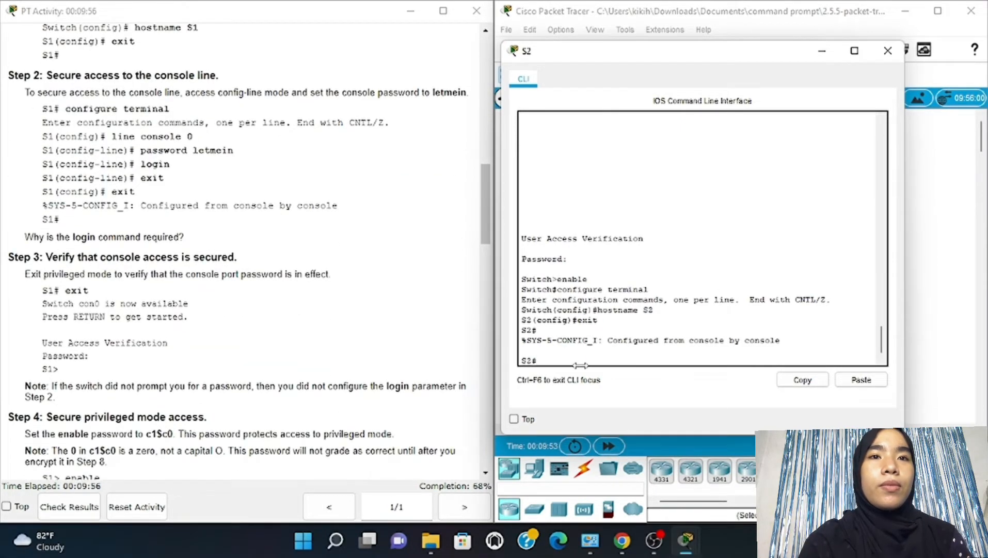
pyautogui.write('confi')
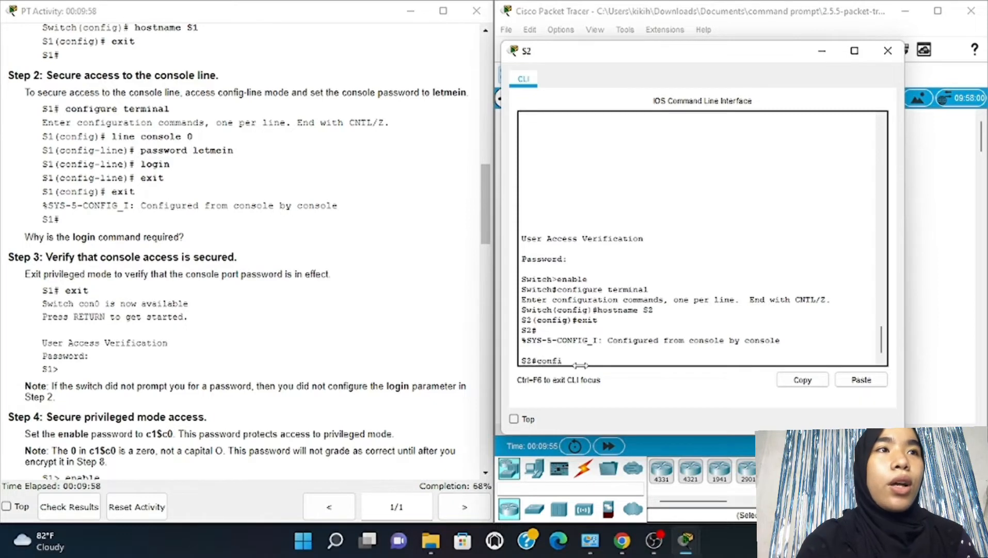
pyautogui.write('gure ter')
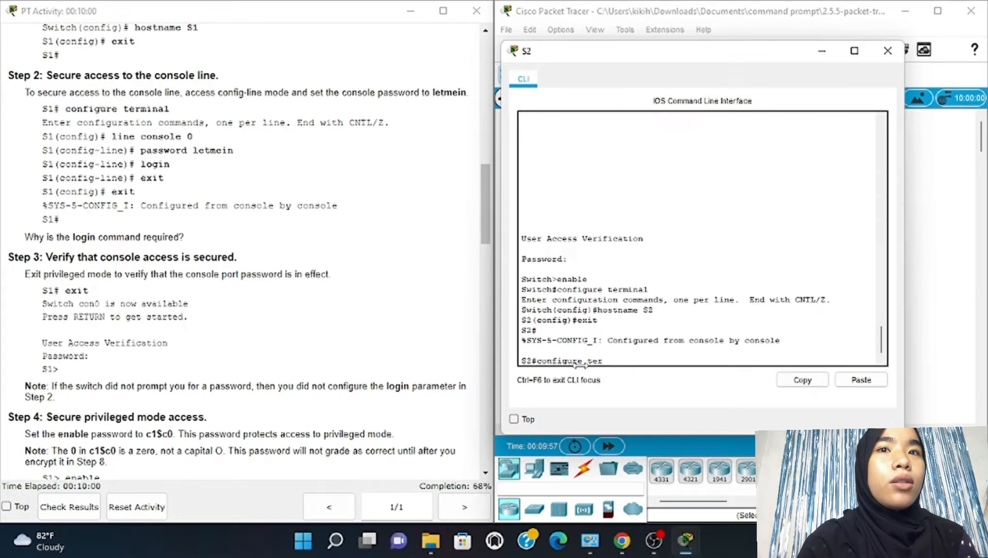
pyautogui.write('minal')
pyautogui.press('Return')
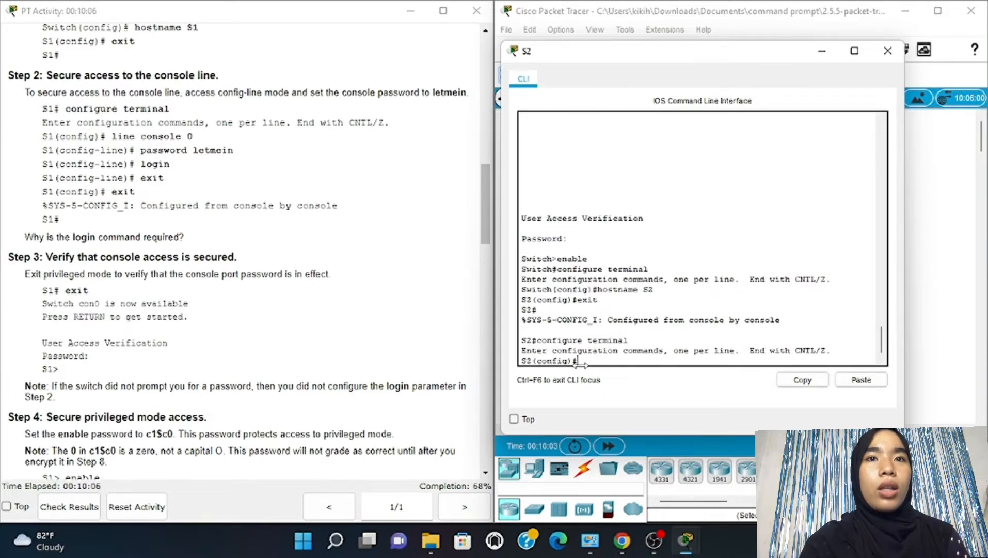
pyautogui.write('line co')
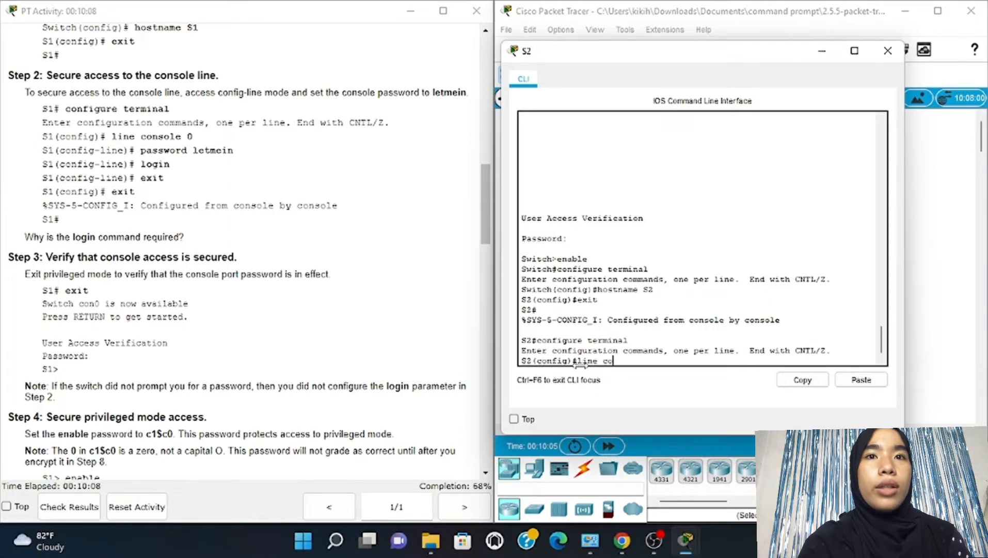
pyautogui.write('nsole 0')
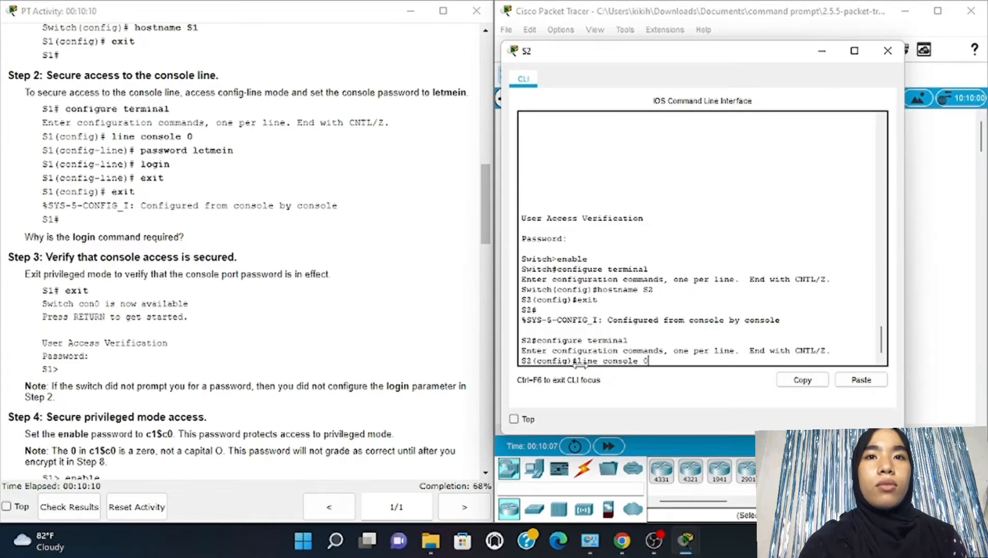
pyautogui.press('Return')
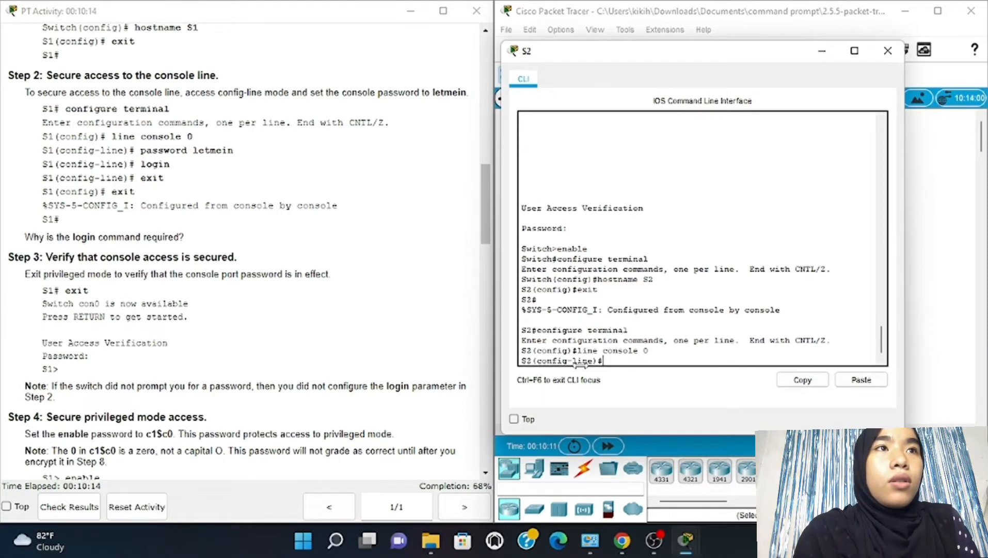
pyautogui.write('passwor')
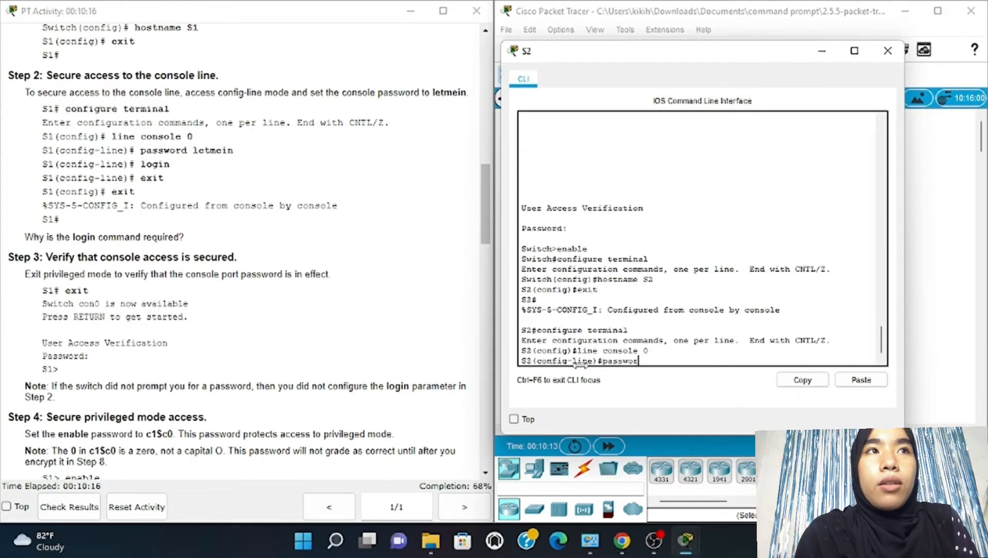
pyautogui.write('d letme')
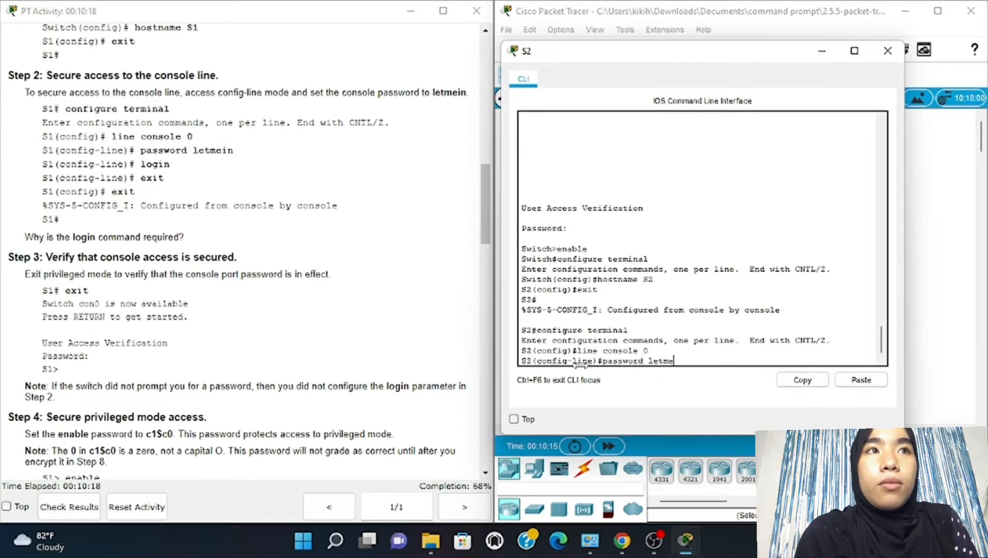
pyautogui.write('in')
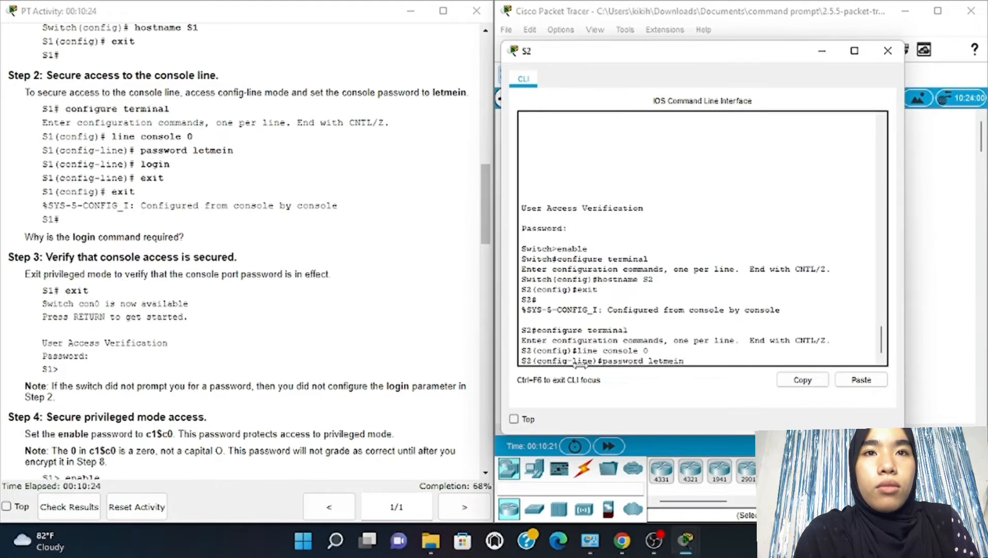
pyautogui.press('Return')
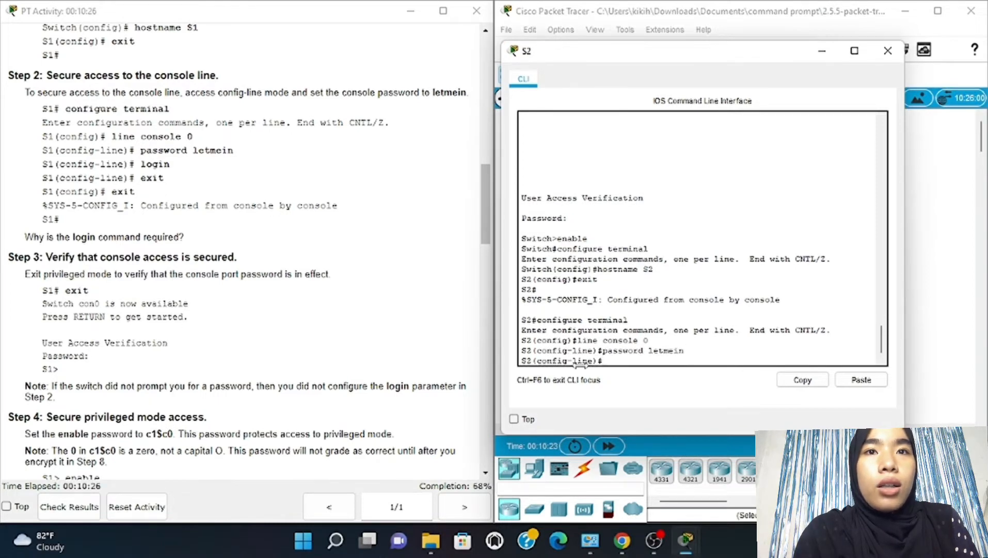
pyautogui.write('login')
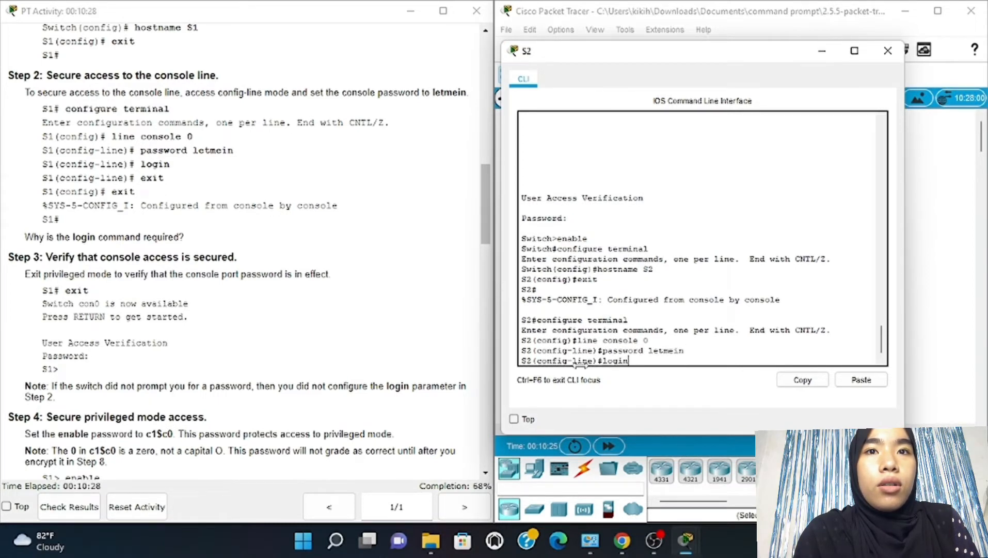
pyautogui.press('Return')
pyautogui.press('Return')
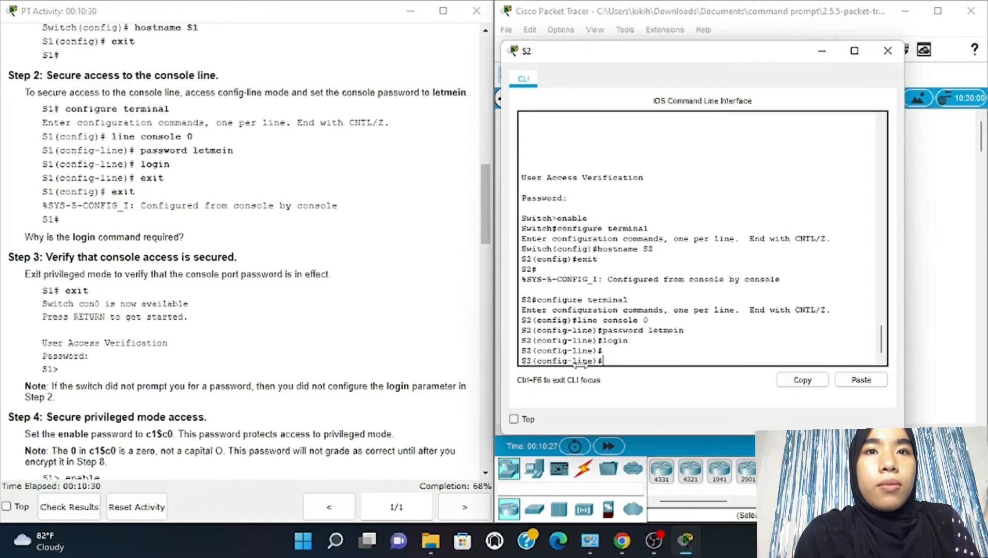
# Exit console line and global configuration back to the S2# prompt
pyautogui.write('exit')
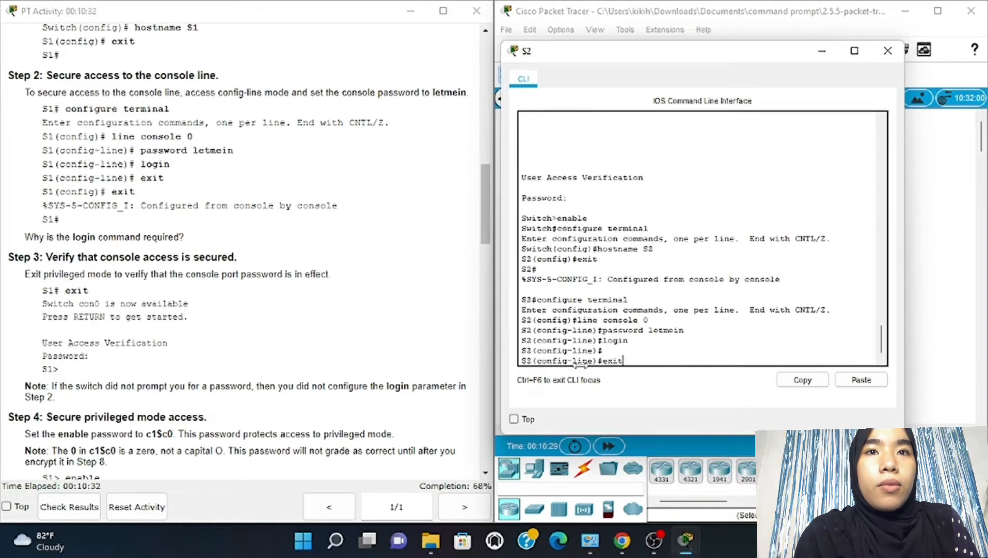
pyautogui.press('Return')
pyautogui.scroll(-4, 289, 268)
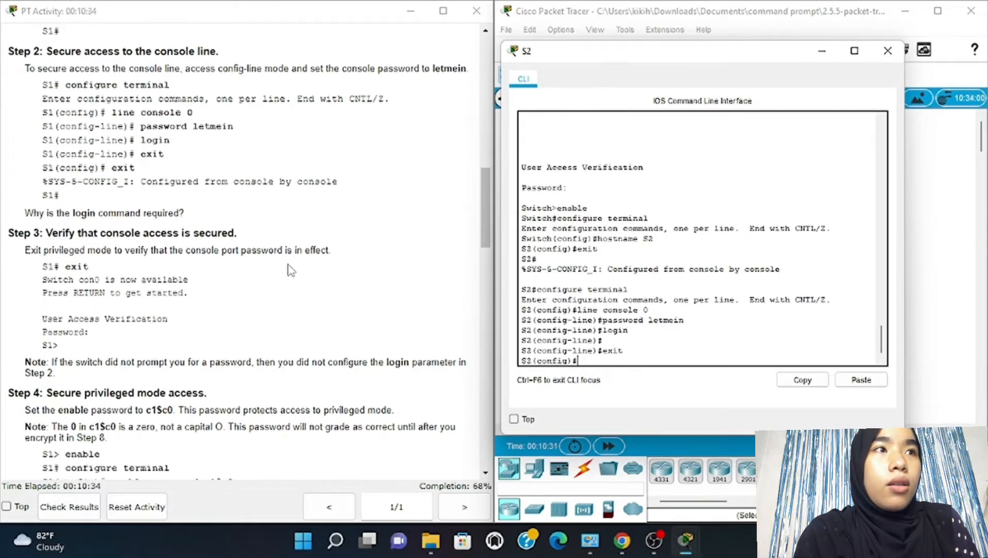
pyautogui.write('exi')
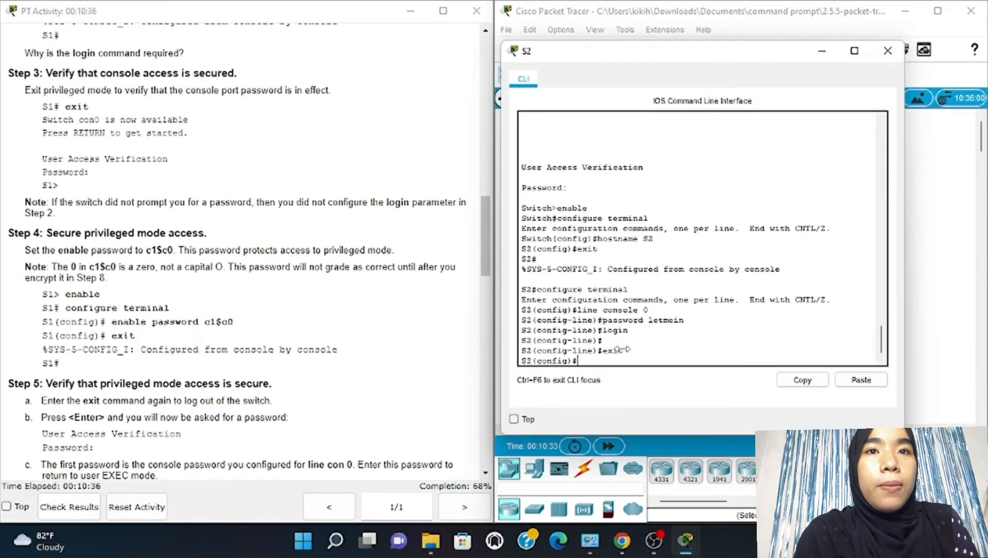
pyautogui.write('t')
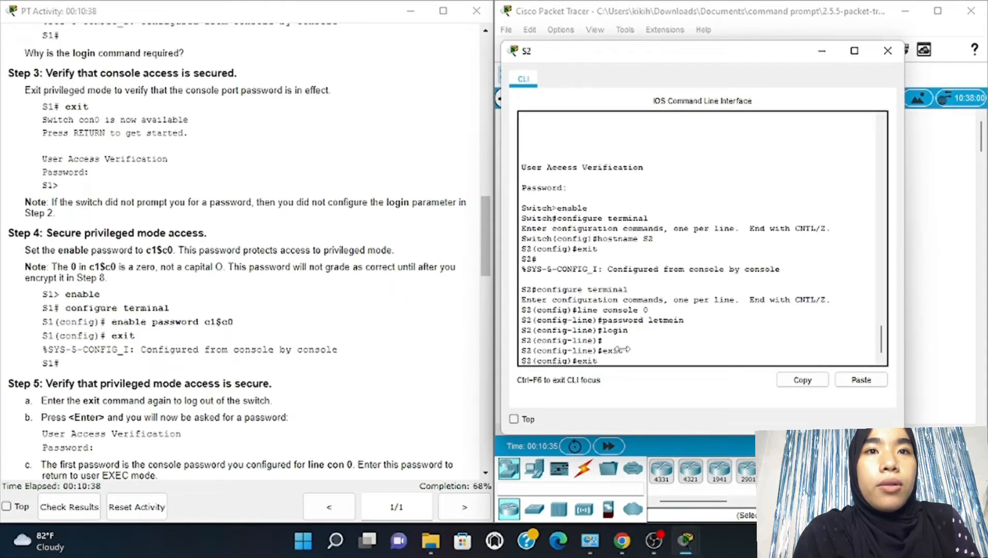
pyautogui.press('Return')
pyautogui.press('Return')
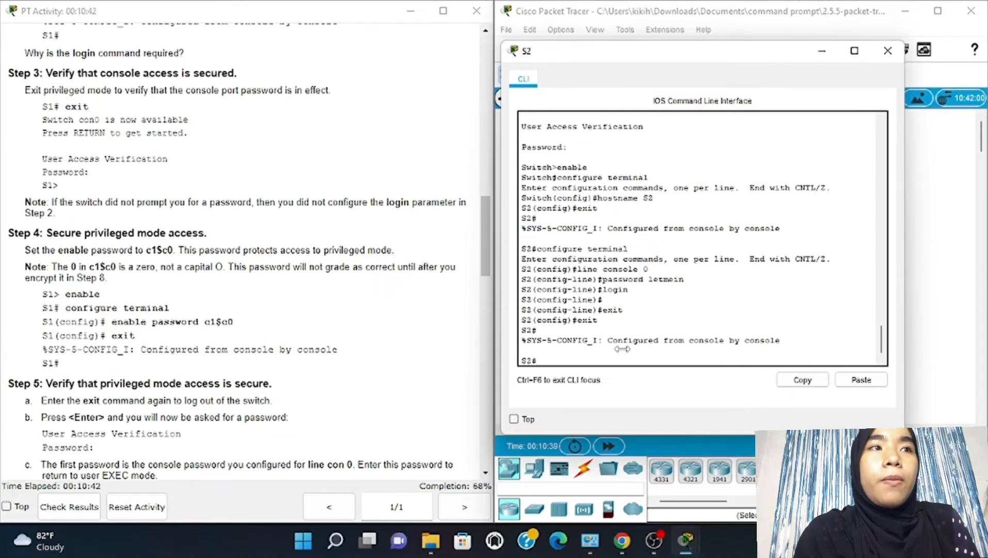
pyautogui.write('exit')
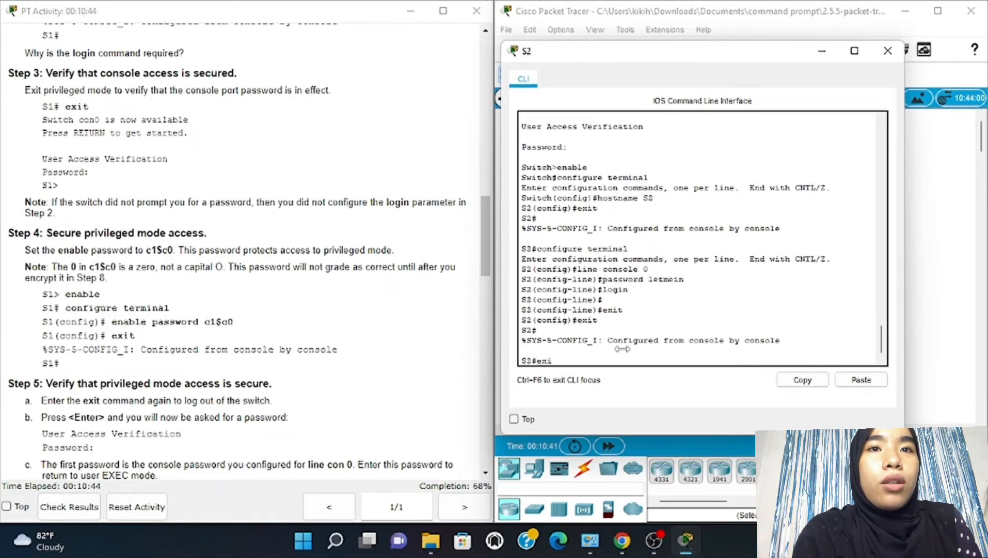
# Log out and back into S2 with the console password, then enter privileged mode with enable
pyautogui.press('Return')
pyautogui.press('Return')
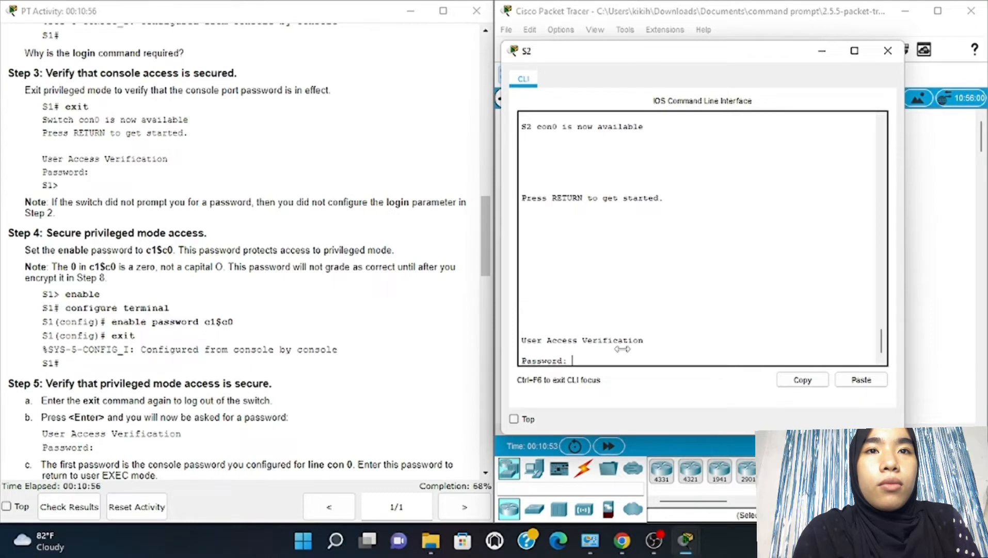
pyautogui.press('Return')
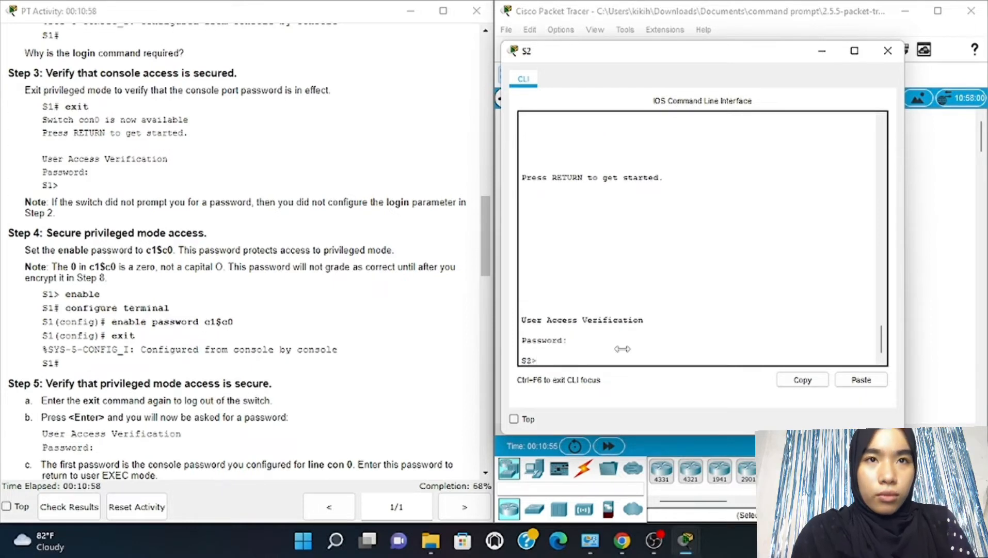
pyautogui.write('enable')
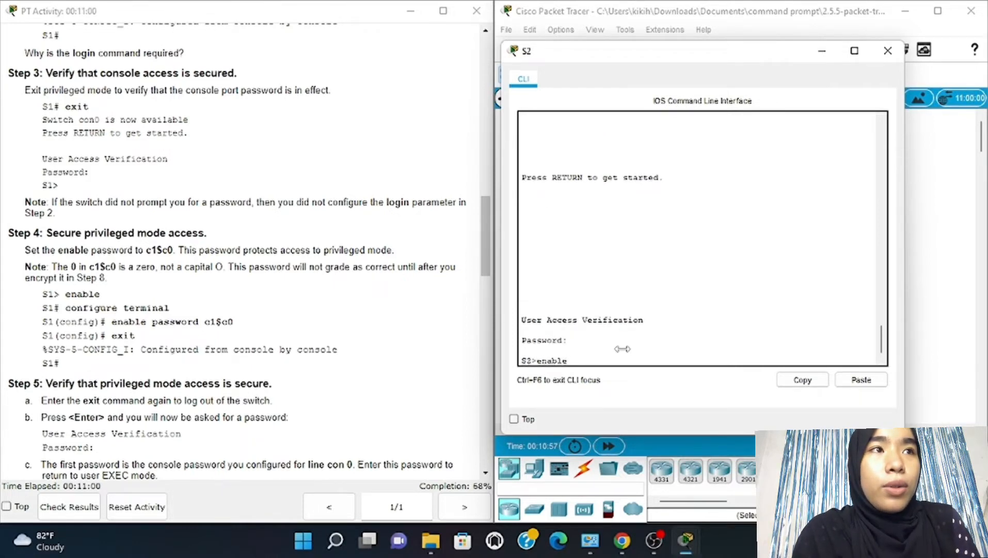
pyautogui.press('Return')
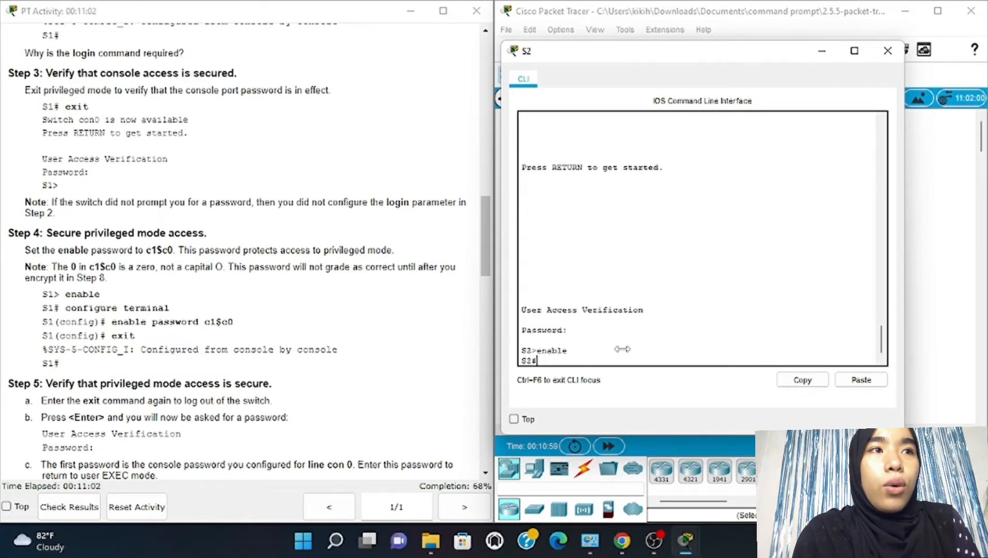
pyautogui.write('con')
pyautogui.write('figure')
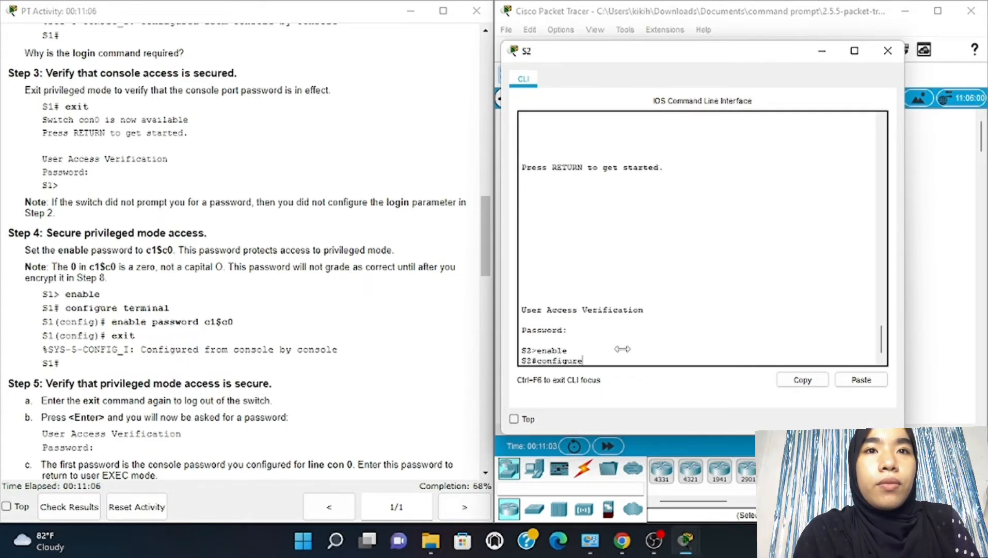
pyautogui.write(' termina')
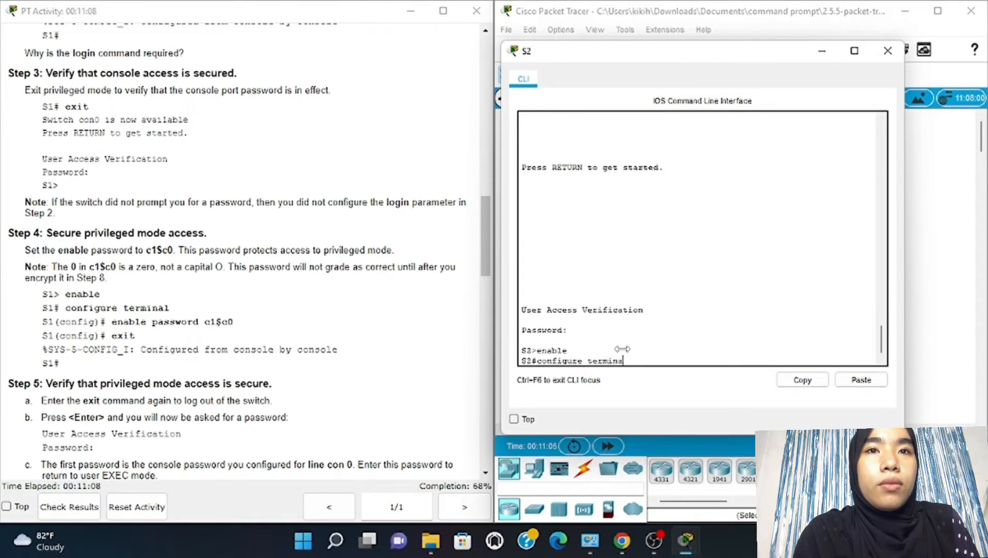
pyautogui.write('l')
# Set S2's privileged-mode enable password and exit back to the S2# prompt
pyautogui.press('Return')
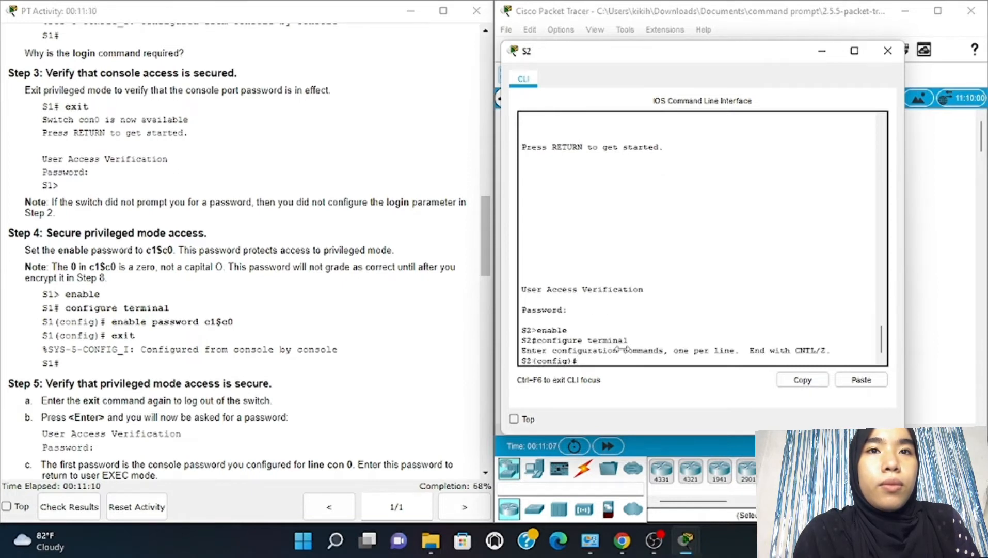
pyautogui.write('e')
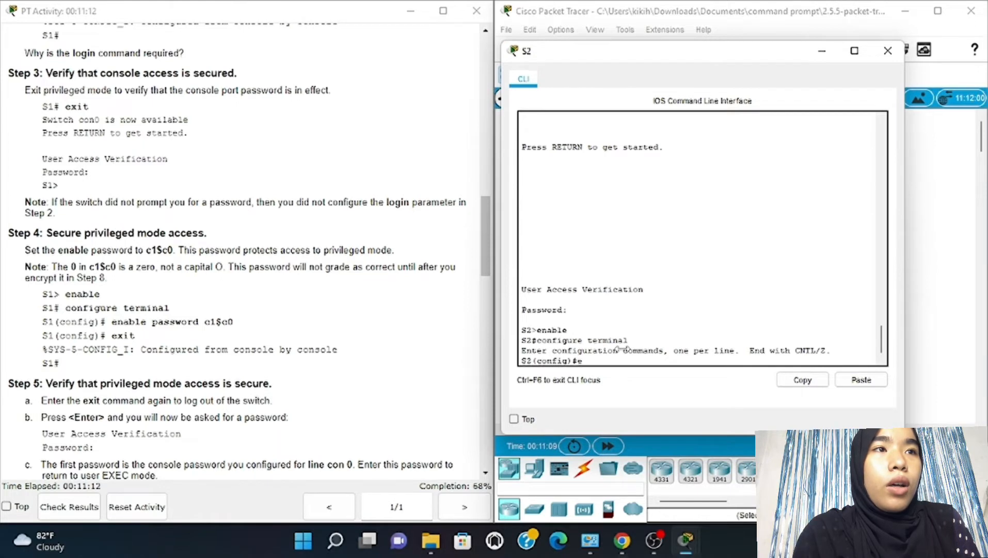
pyautogui.write('nable p')
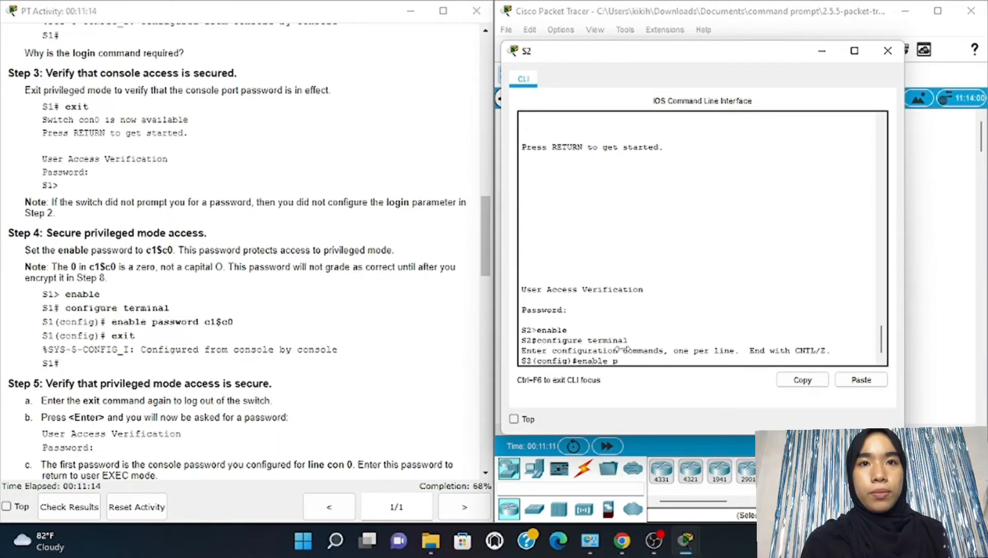
pyautogui.write('assword')
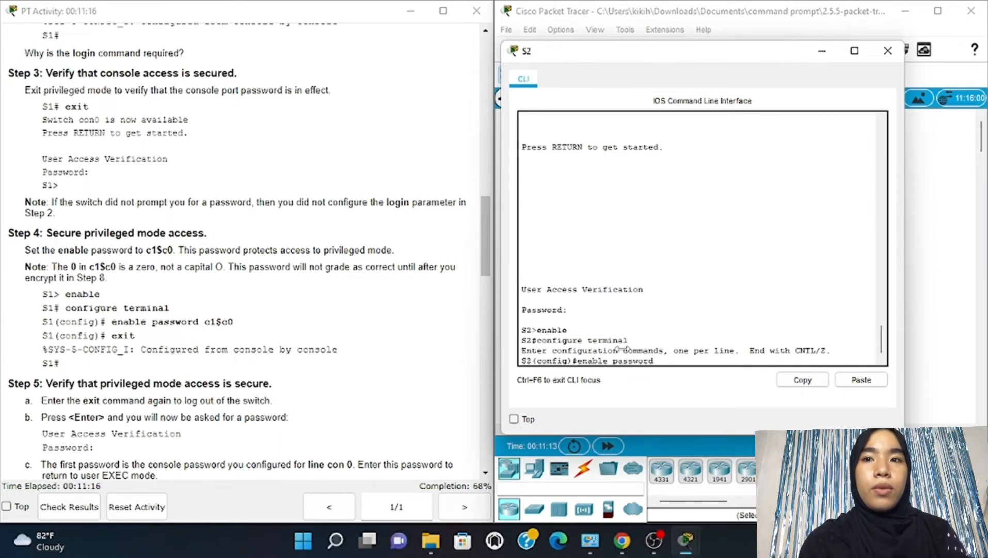
pyautogui.write(' c1')
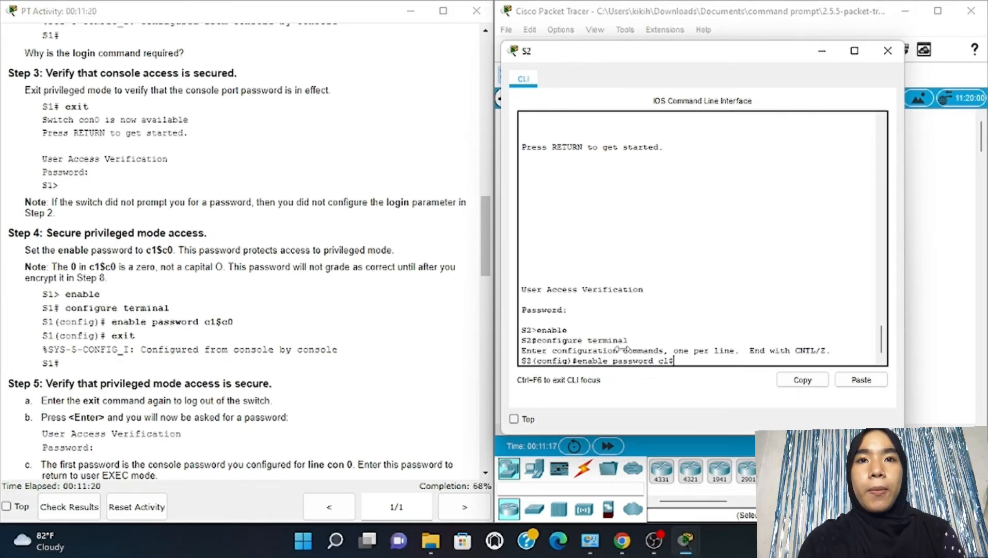
pyautogui.write('$c0')
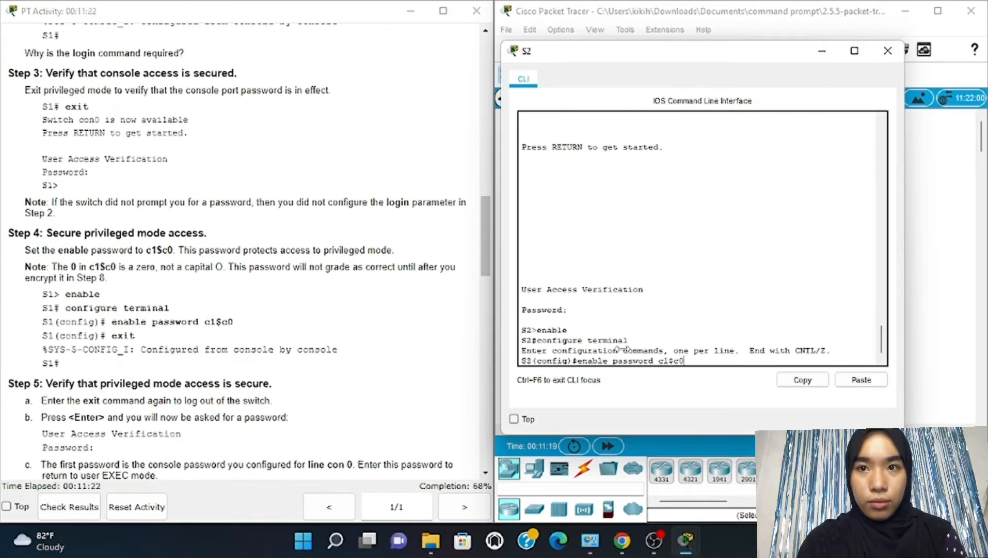
pyautogui.press('Return')
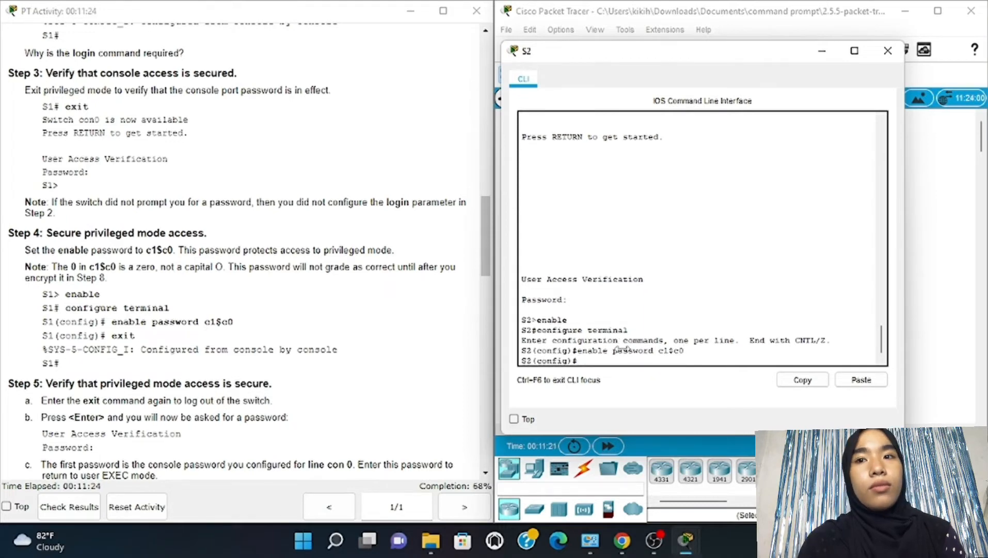
pyautogui.write('exit')
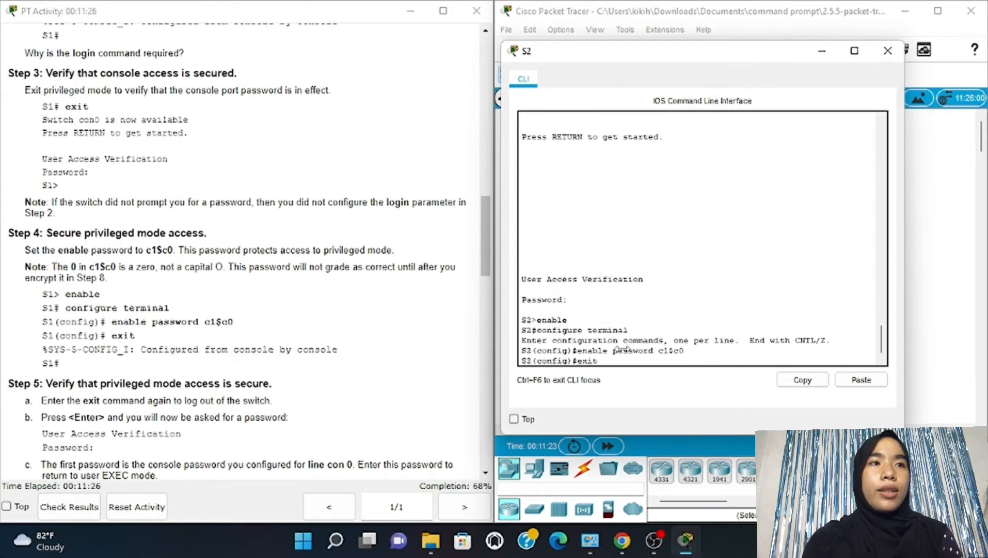
pyautogui.press('Return')
pyautogui.scroll(-5, 358, 310)
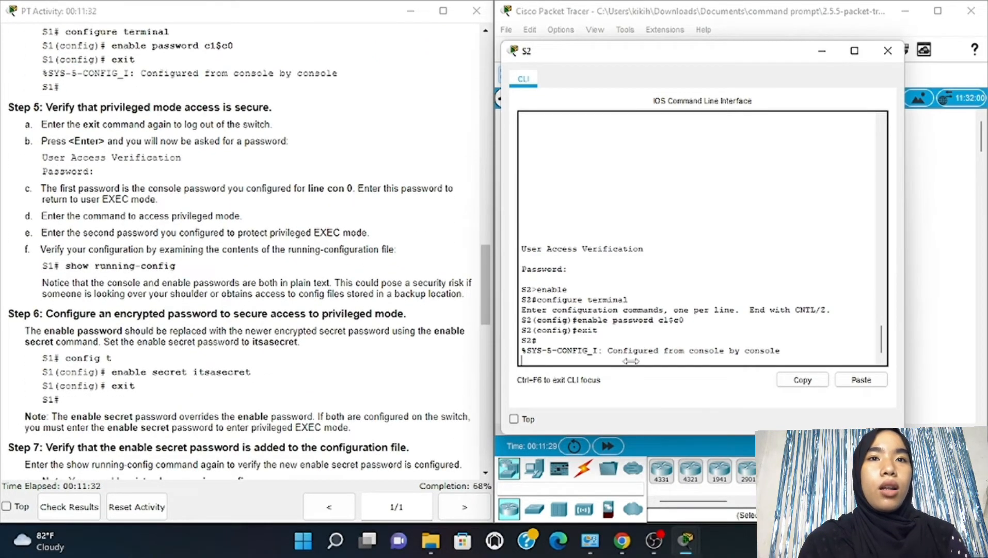
# List S2's full running configuration with show running-config, paging through to the end
pyautogui.press('Return')
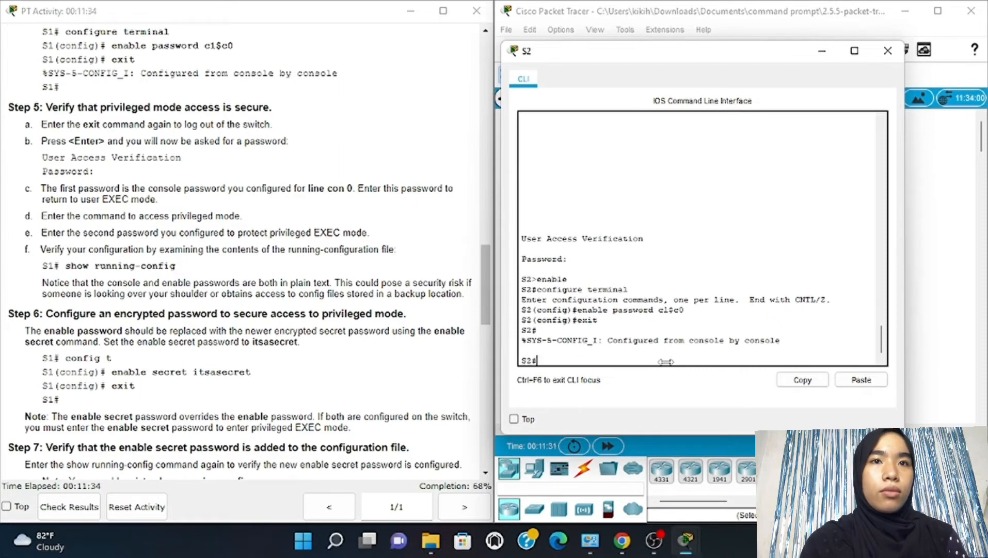
pyautogui.write('show ')
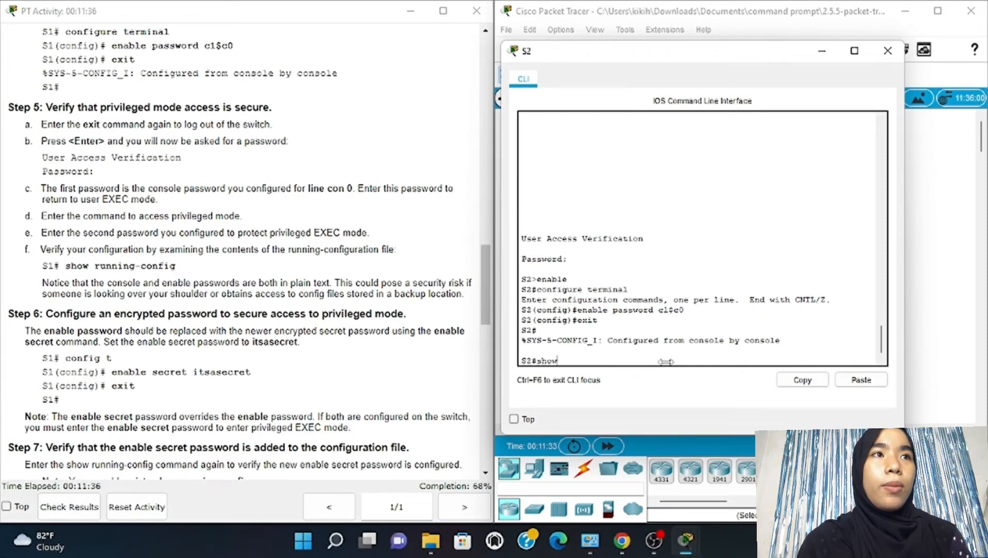
pyautogui.write('runninh')
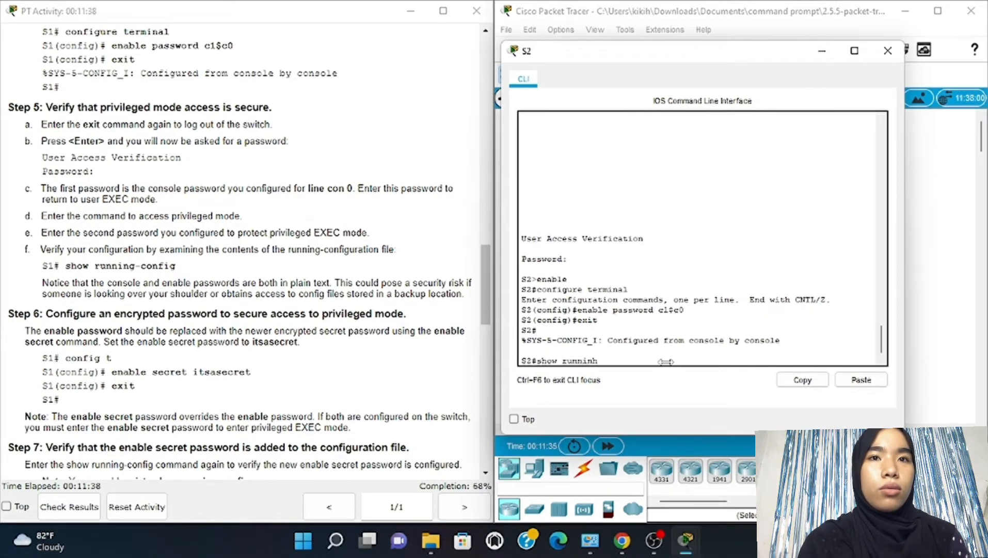
pyautogui.press('BackSpace')
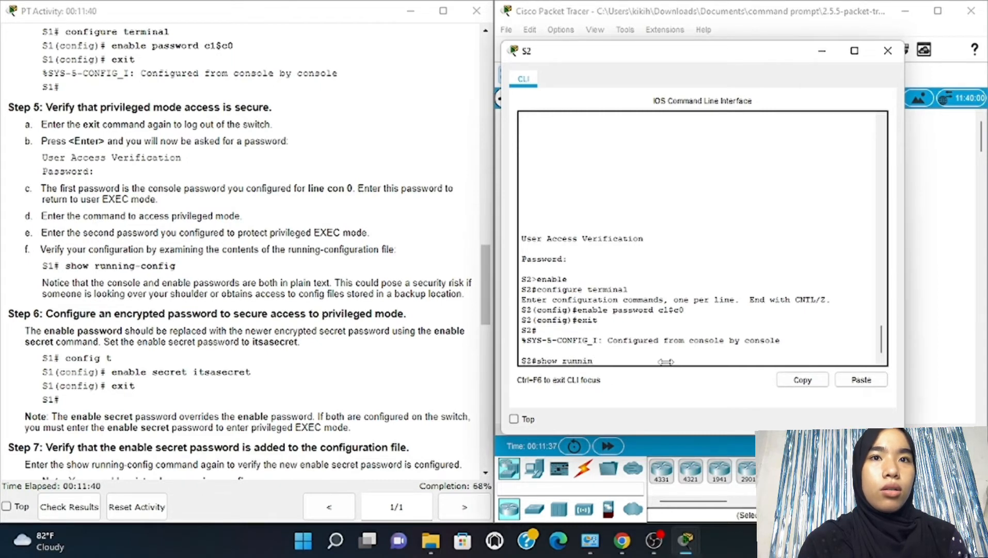
pyautogui.write('g')
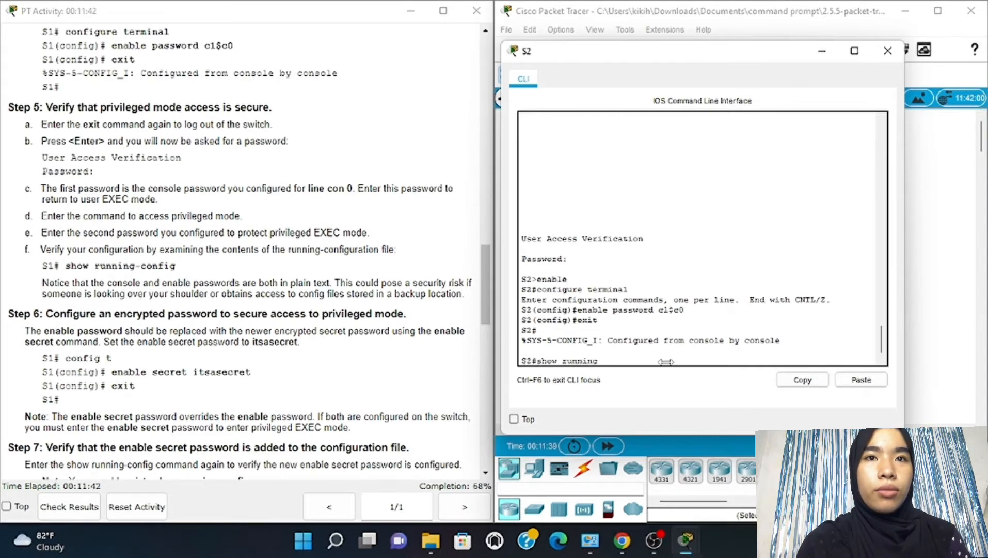
pyautogui.write('-con')
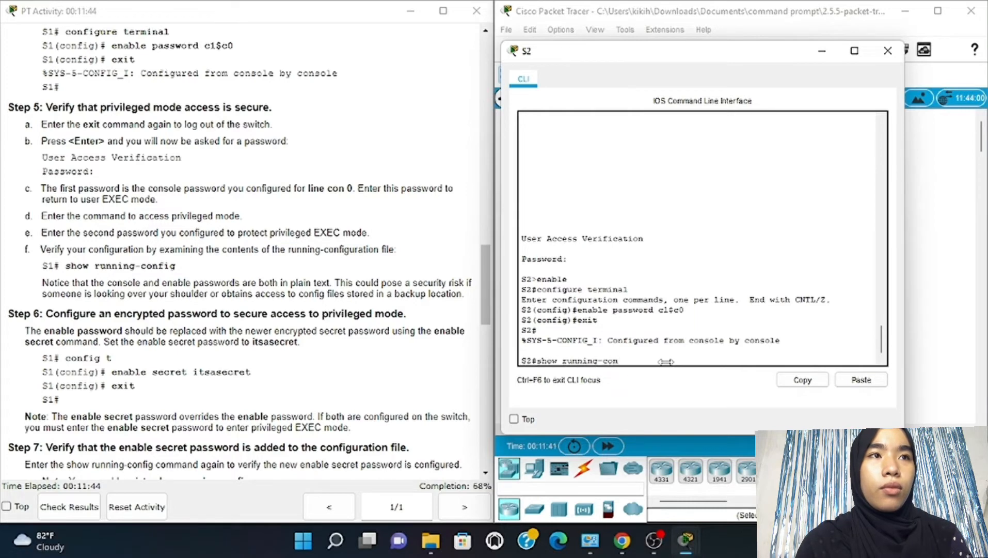
pyautogui.write('fig')
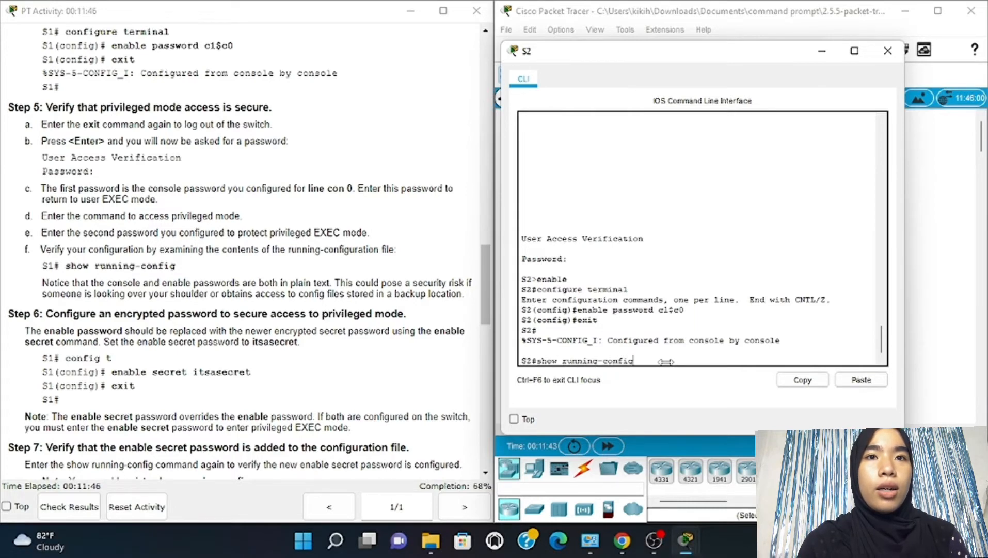
pyautogui.press('Return')
pyautogui.press('space')
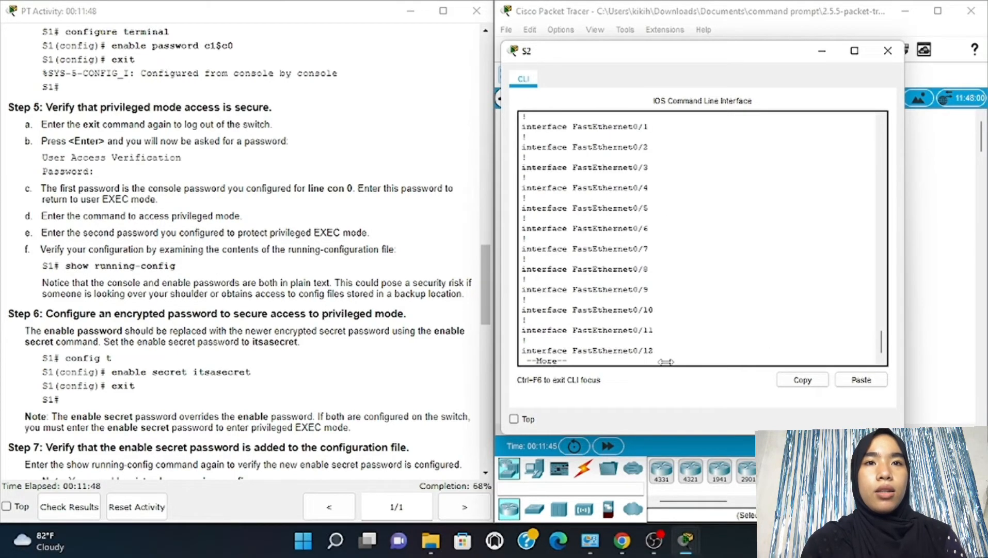
pyautogui.press('space')
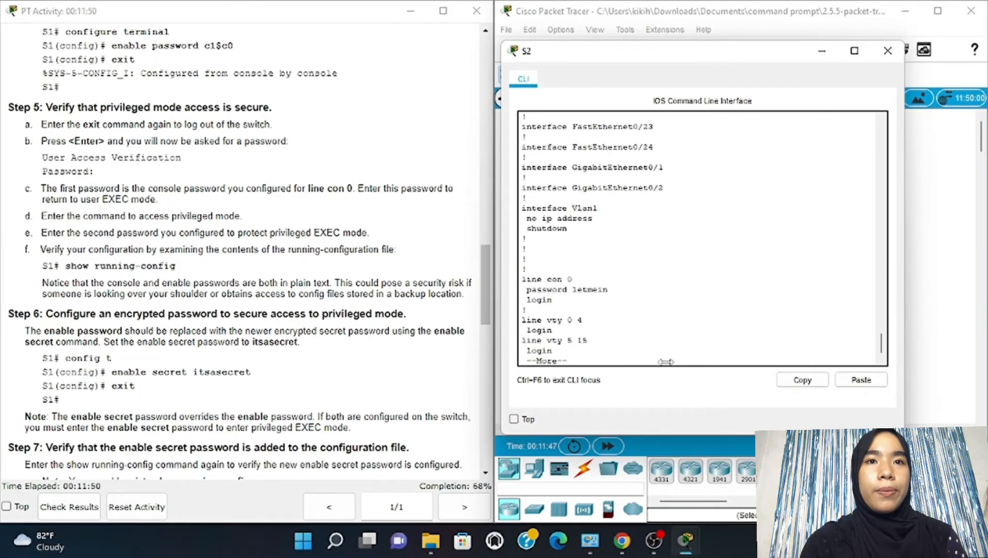
pyautogui.write('c')
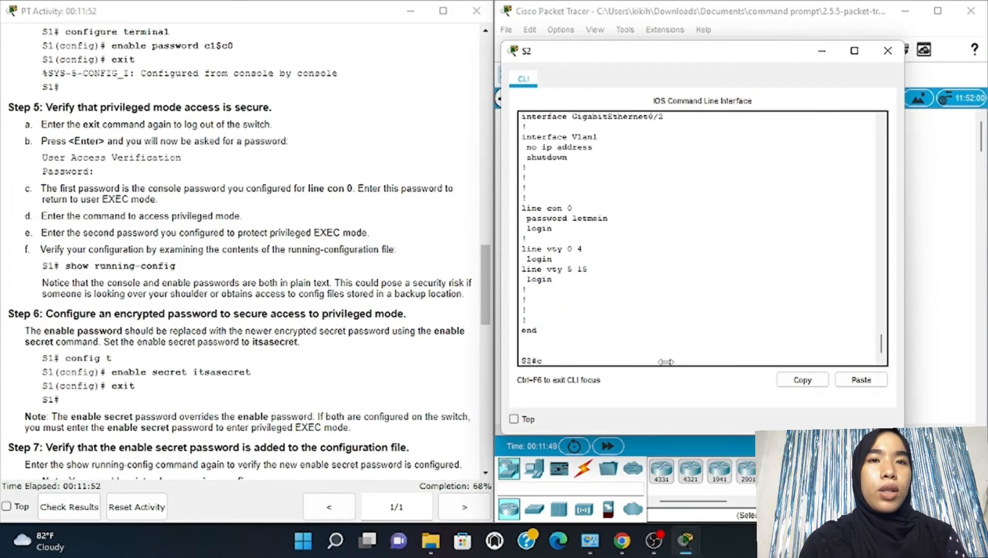
pyautogui.write('onfig')
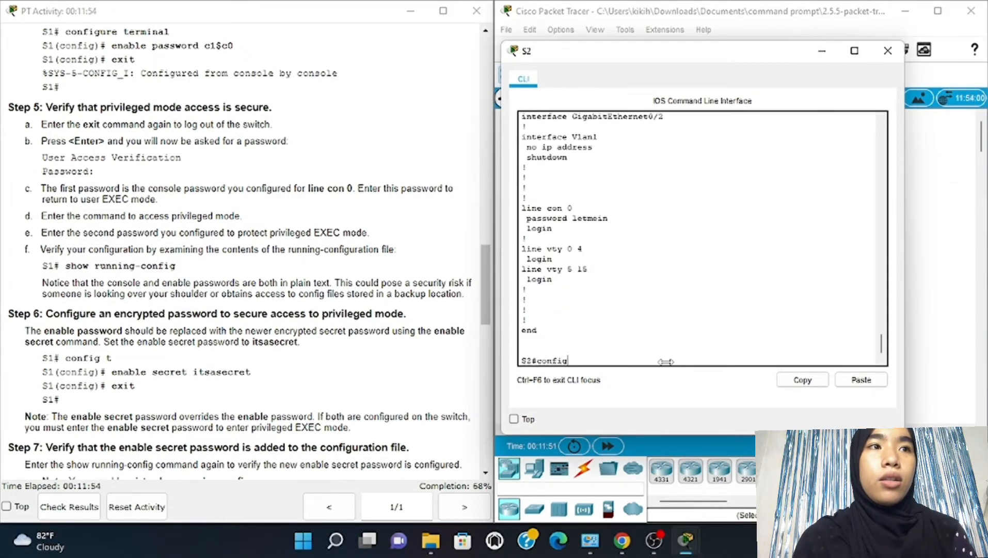
pyautogui.write(' t')
# In global config mode, set S2's enable secret to the lab's secret password, then exit to S2#
pyautogui.press('Return')
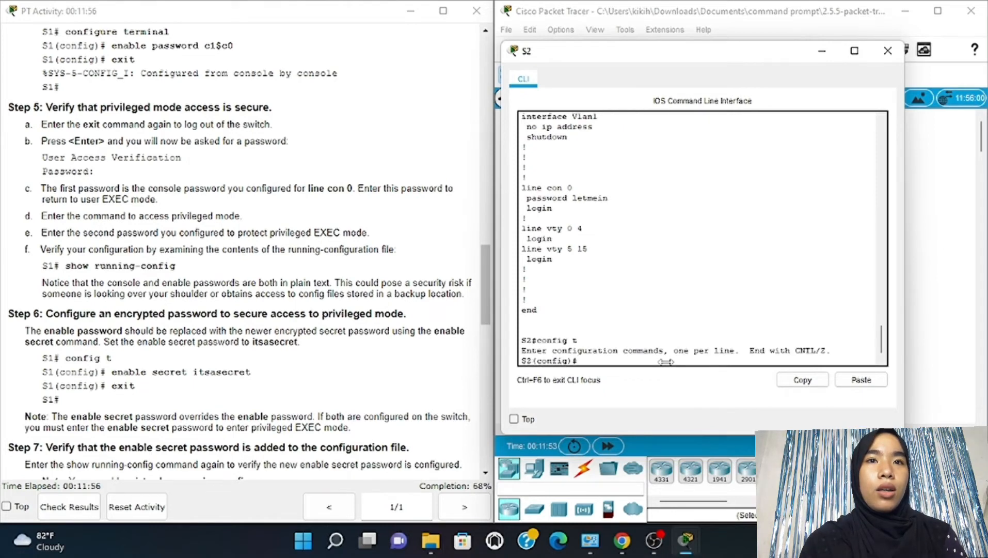
pyautogui.write('enab')
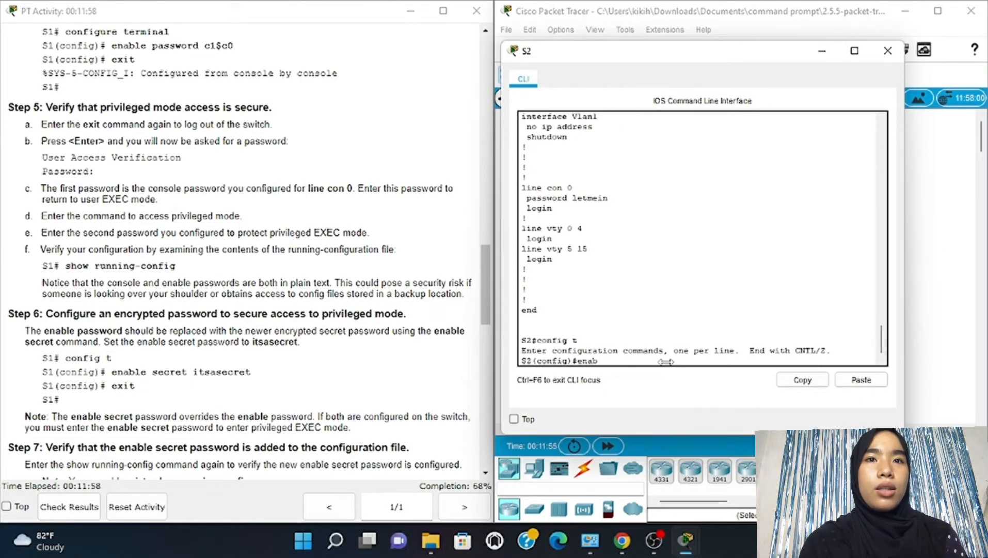
pyautogui.write('le secret')
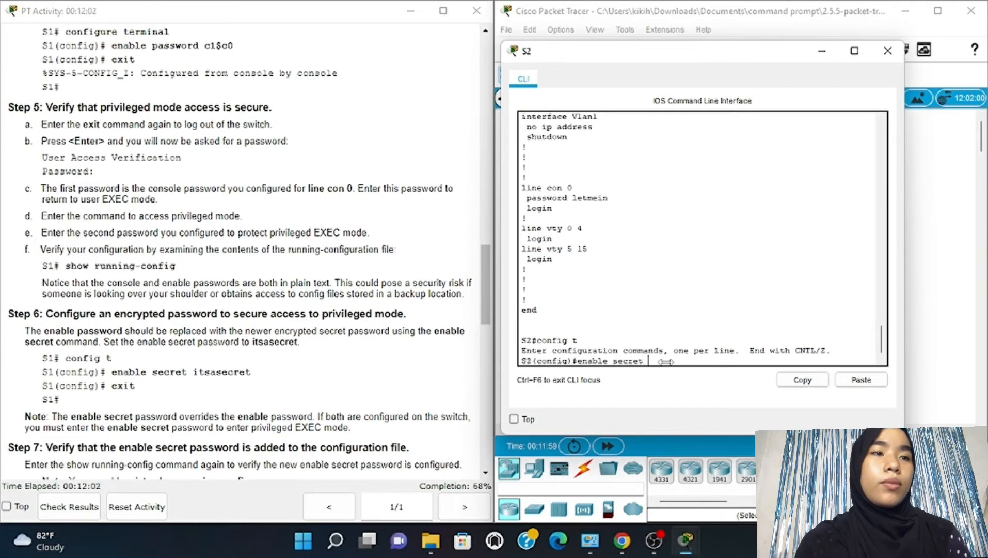
pyautogui.write(' itsase')
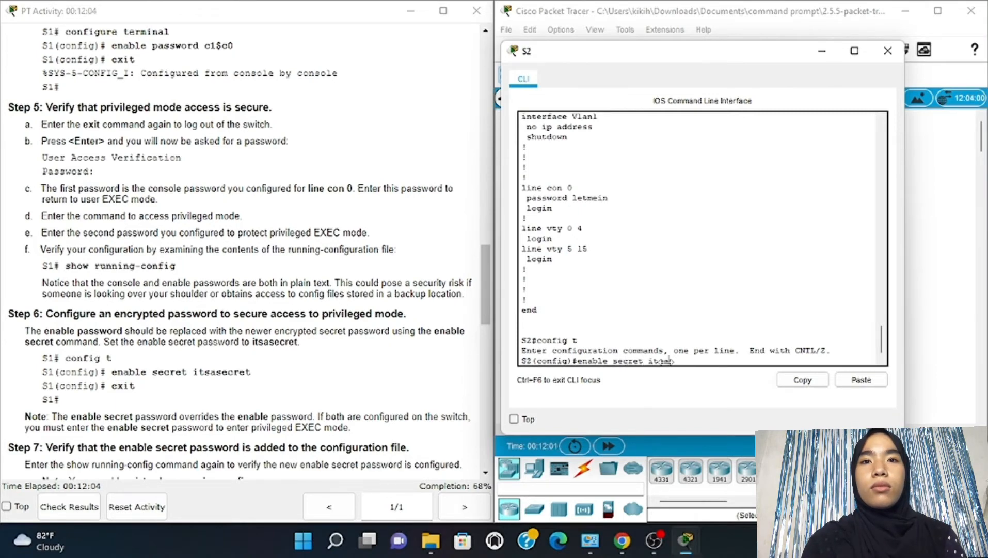
pyautogui.write('cret')
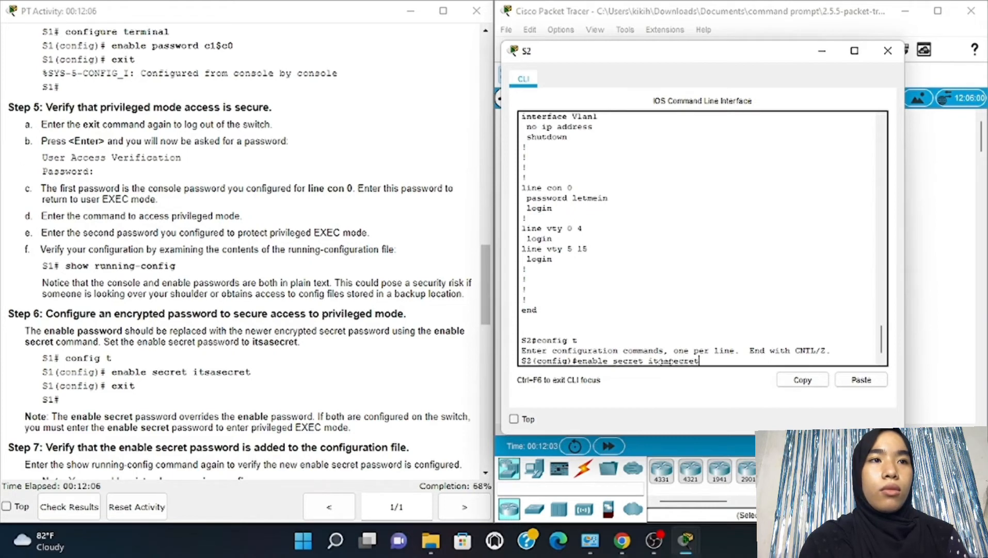
pyautogui.press('Return')
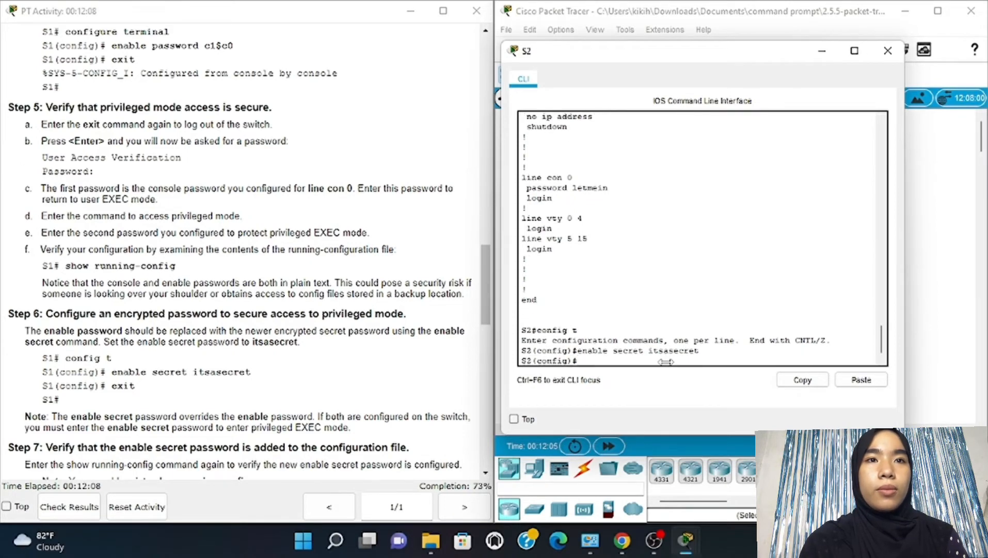
pyautogui.write('exi')
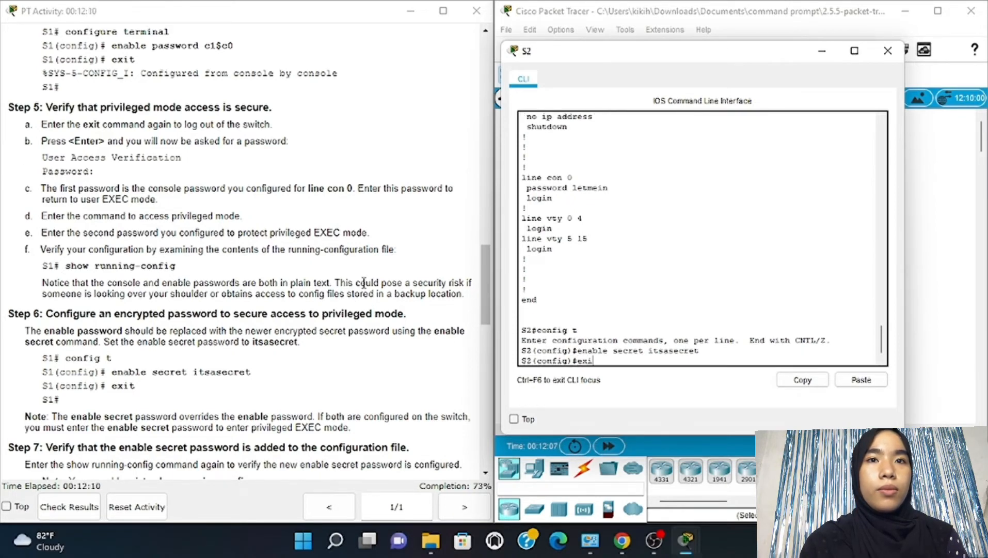
pyautogui.write('t')
pyautogui.press('Return')
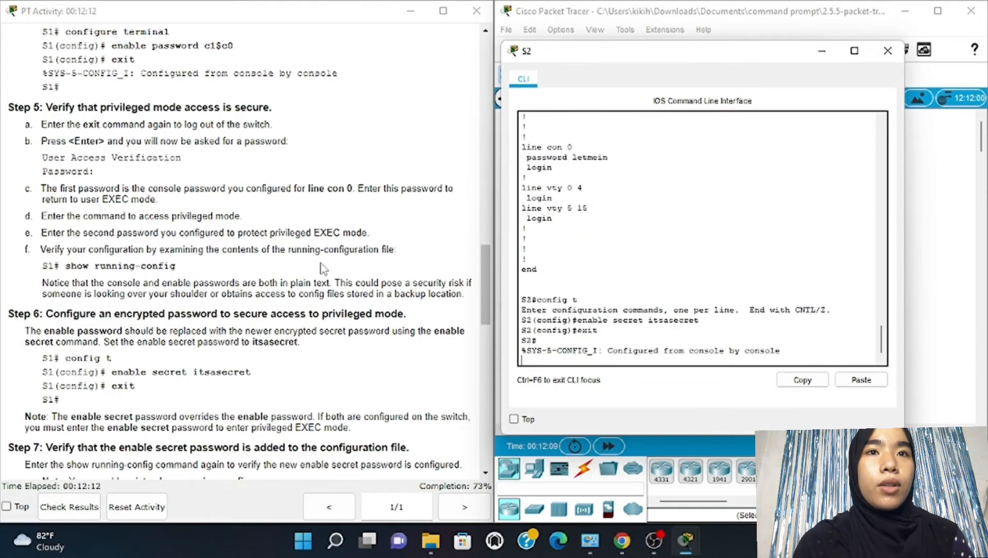
pyautogui.press('Return')
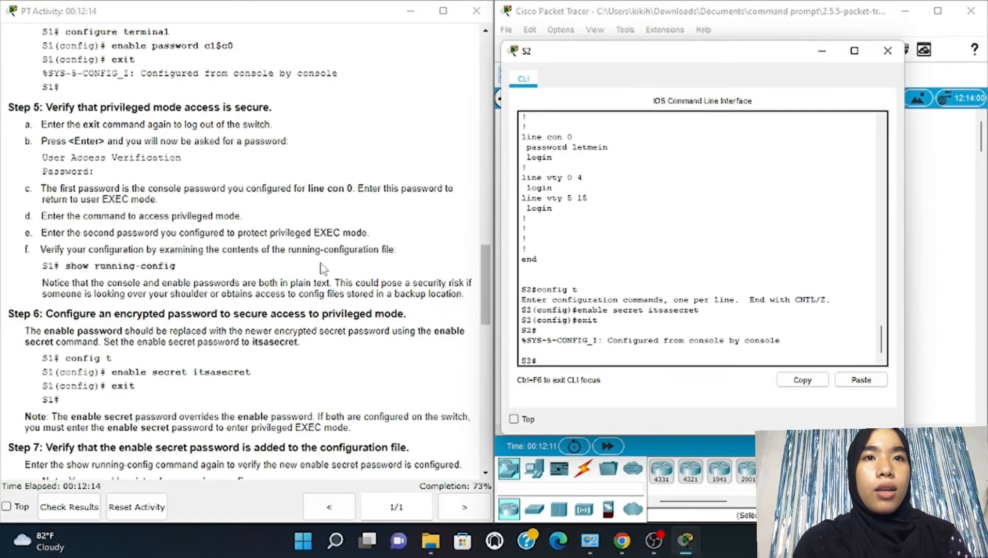
pyautogui.scroll(-5, 280, 280)
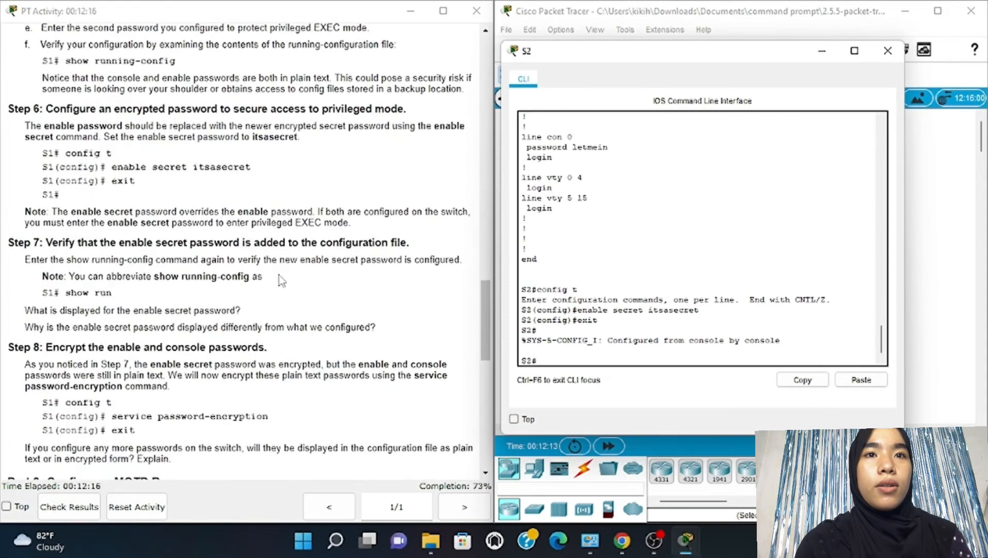
pyautogui.scroll(-1, 279, 280)
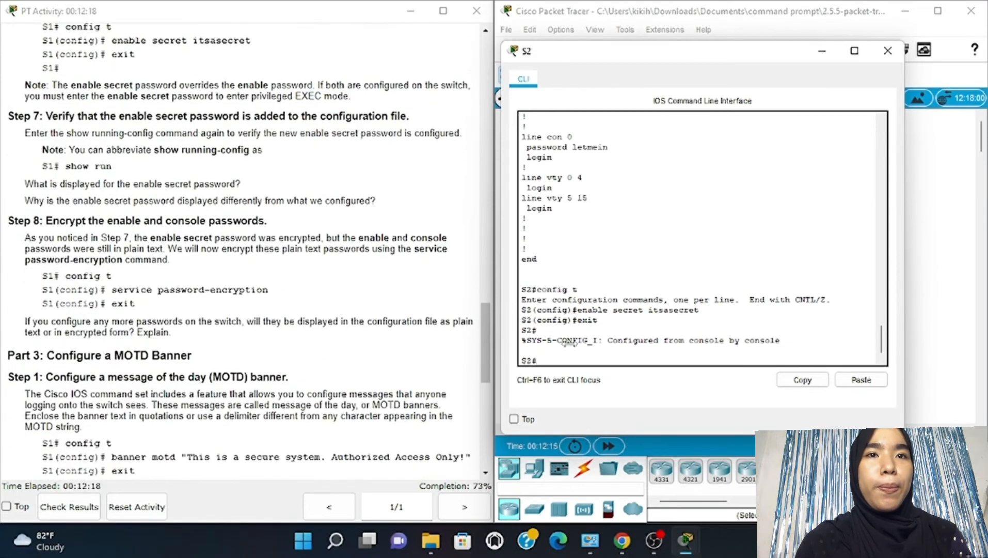
pyautogui.write('show')
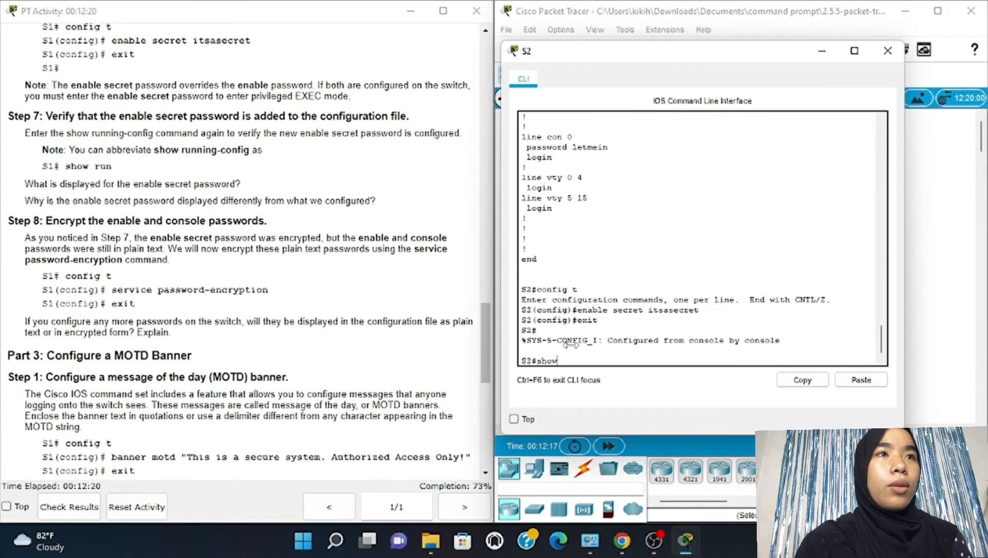
pyautogui.write(' run')
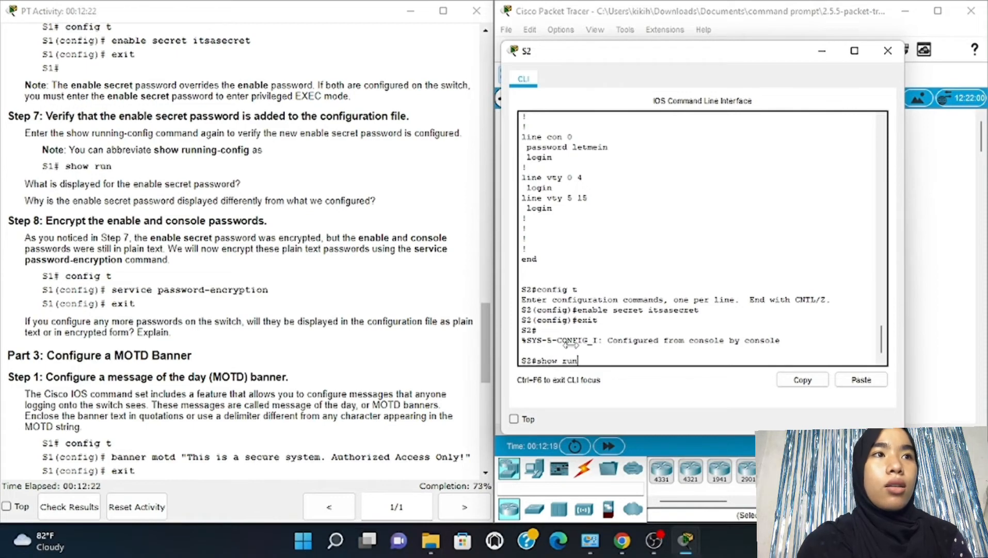
# Run show run on S2 again and scroll the output to check the new enable secret
pyautogui.press('Return')
pyautogui.press('space')
pyautogui.press('space')
pyautogui.press('space')
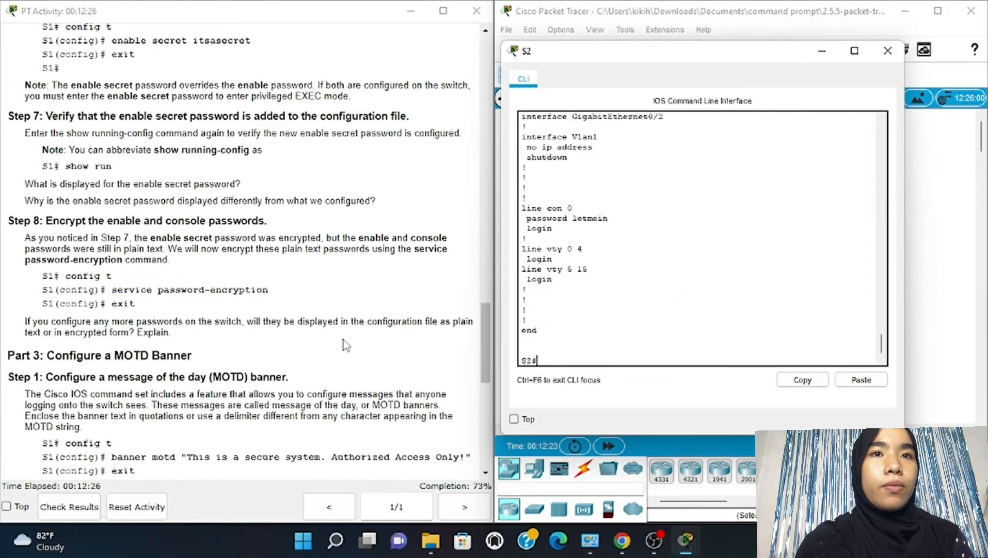
pyautogui.scroll(-1, 345, 343)
pyautogui.scroll(-2, 343, 340)
pyautogui.scroll(1, 344, 339)
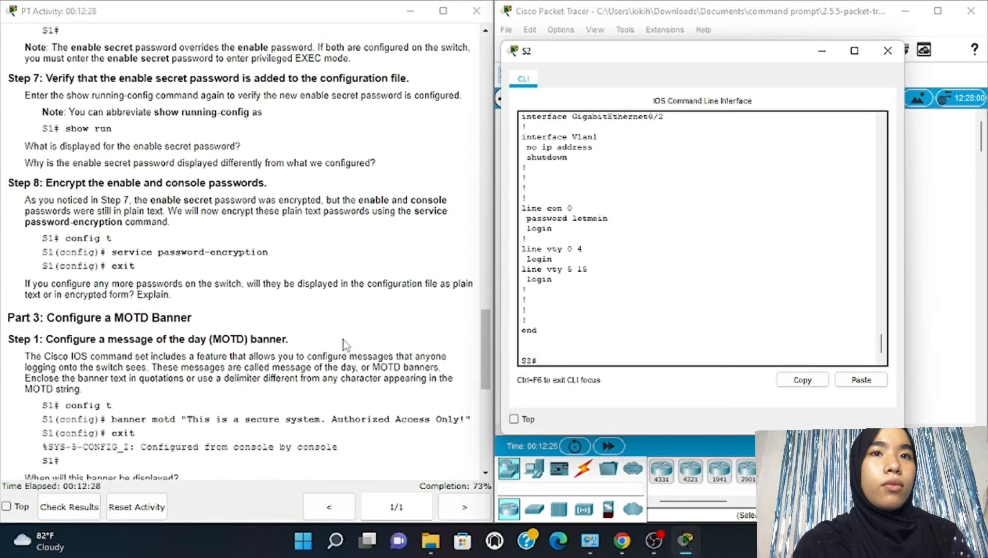
# Enable service password-encryption on S2 from global config mode, then return to S2#
pyautogui.write('c')
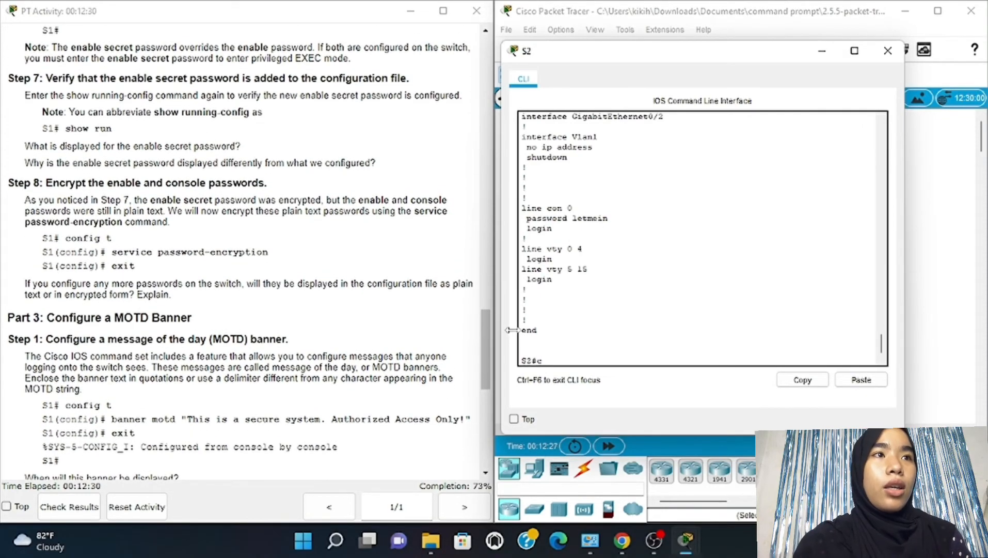
pyautogui.write('onfig')
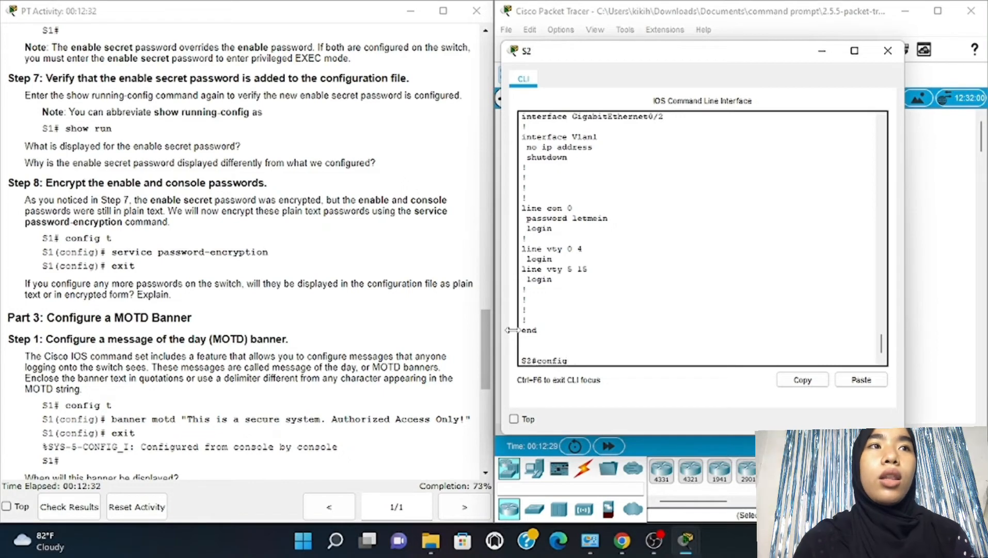
pyautogui.write(' t')
pyautogui.press('Return')
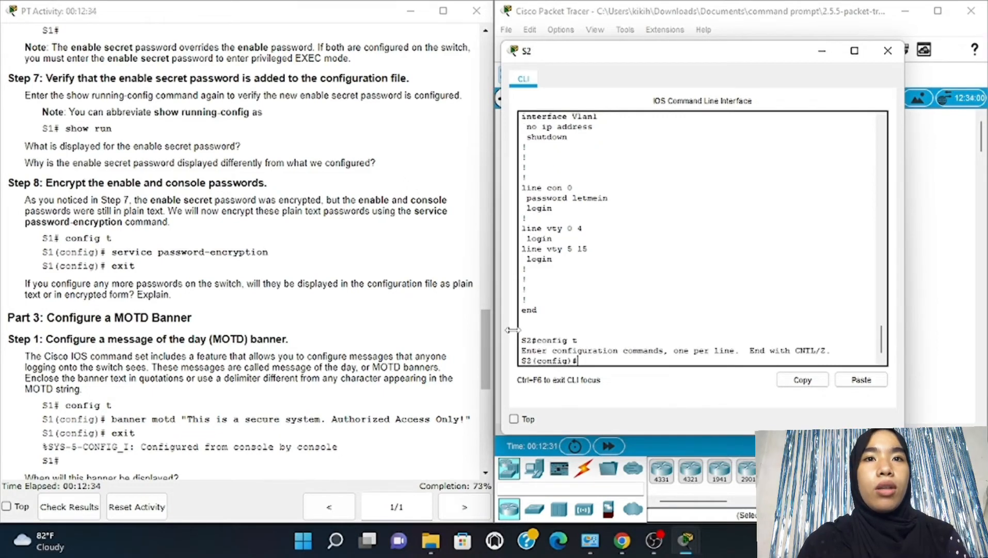
pyautogui.write('service')
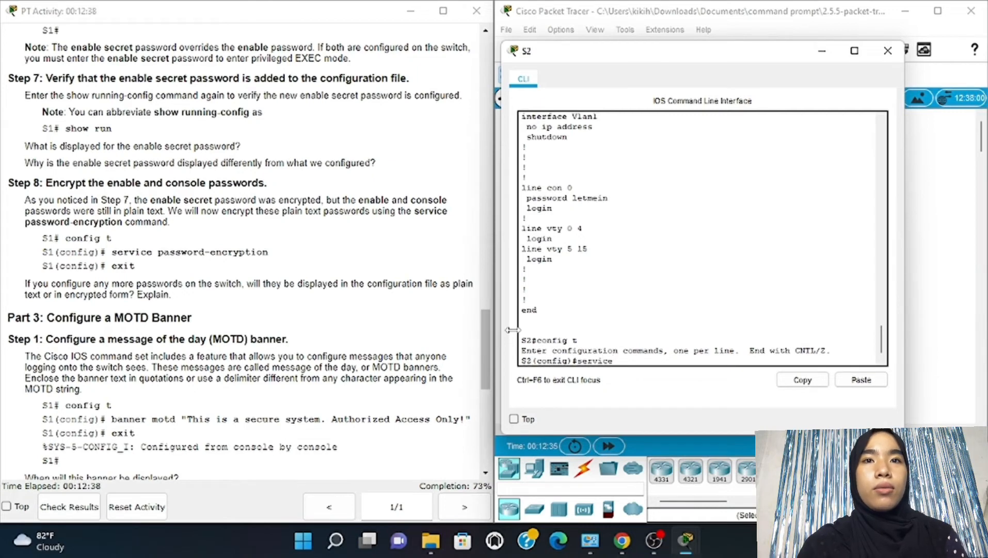
pyautogui.write(' passwor')
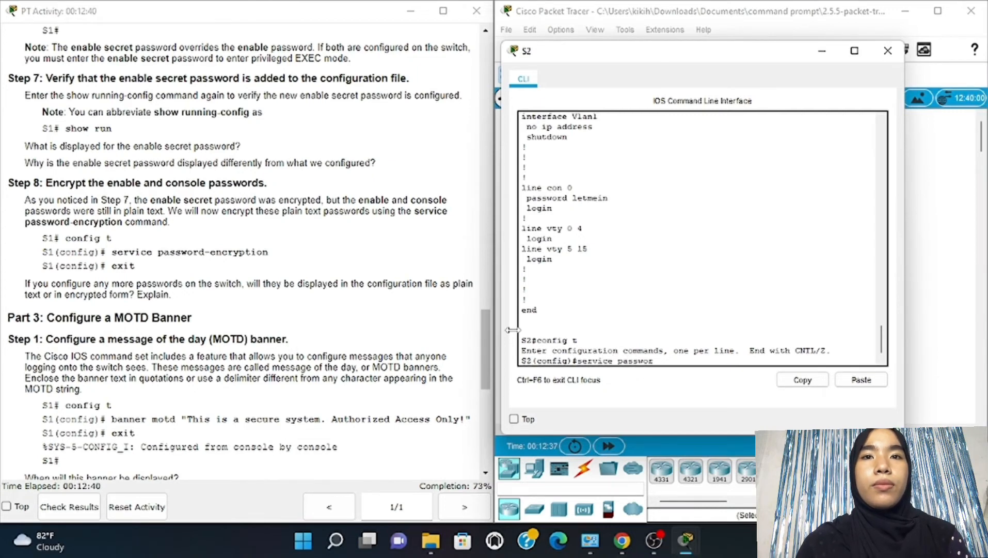
pyautogui.write('d-')
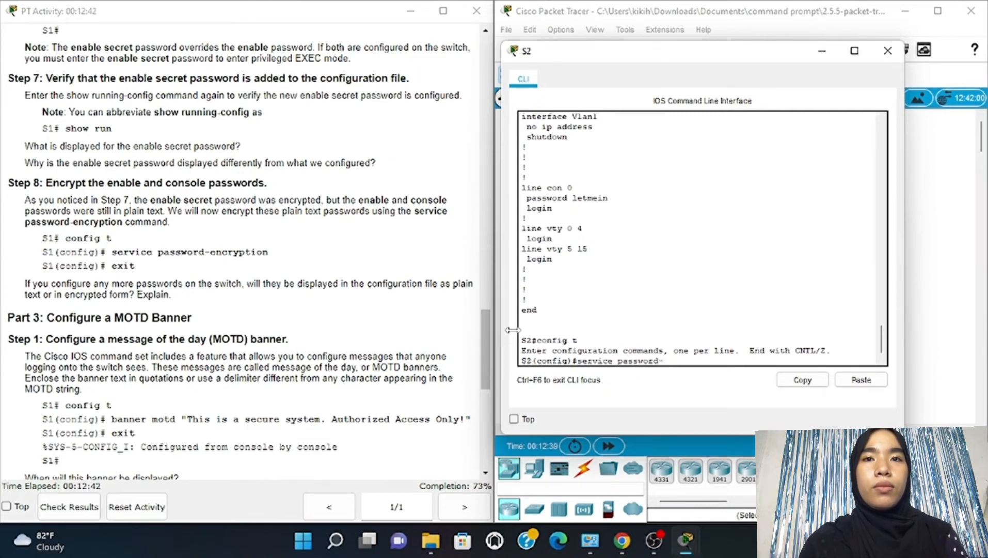
pyautogui.write('enc')
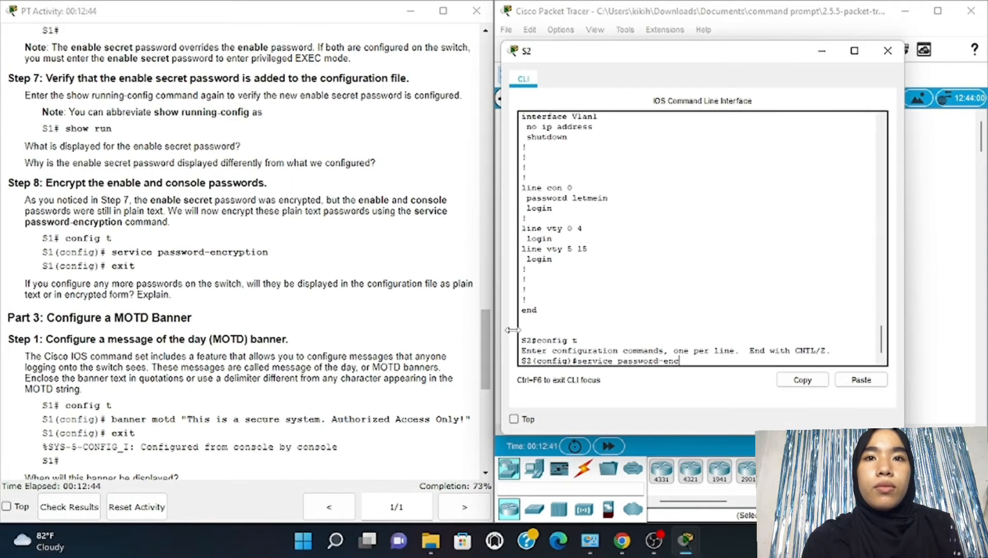
pyautogui.write('ry')
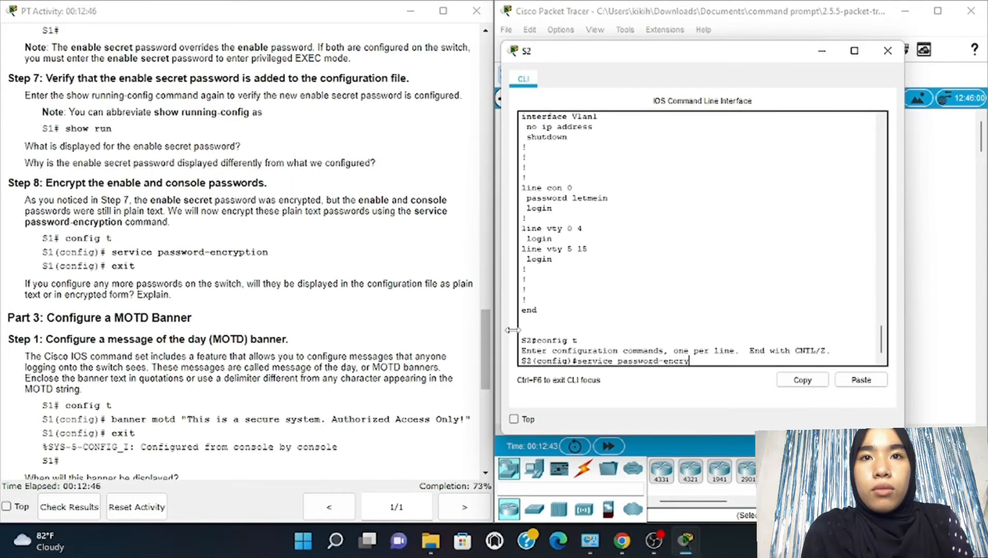
pyautogui.write('p')
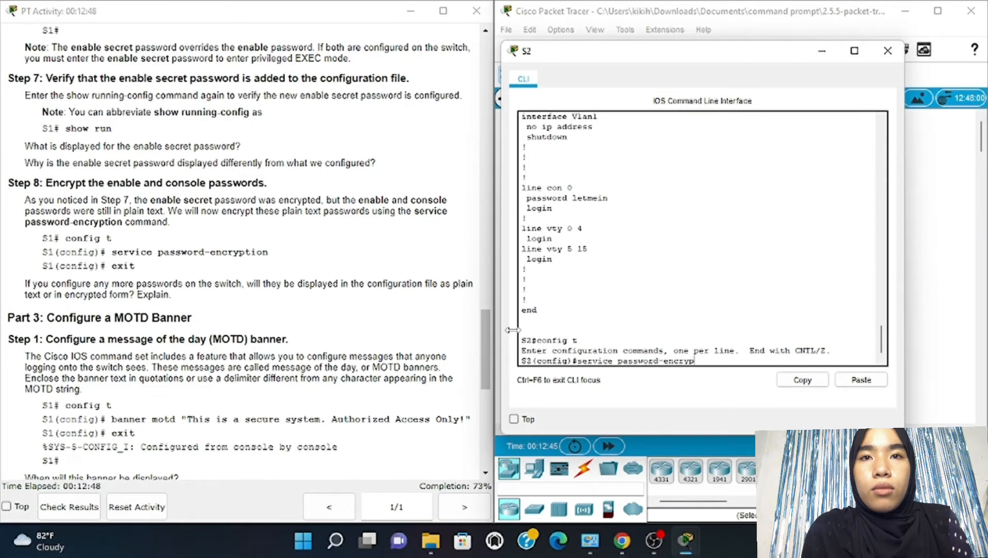
pyautogui.write('tion')
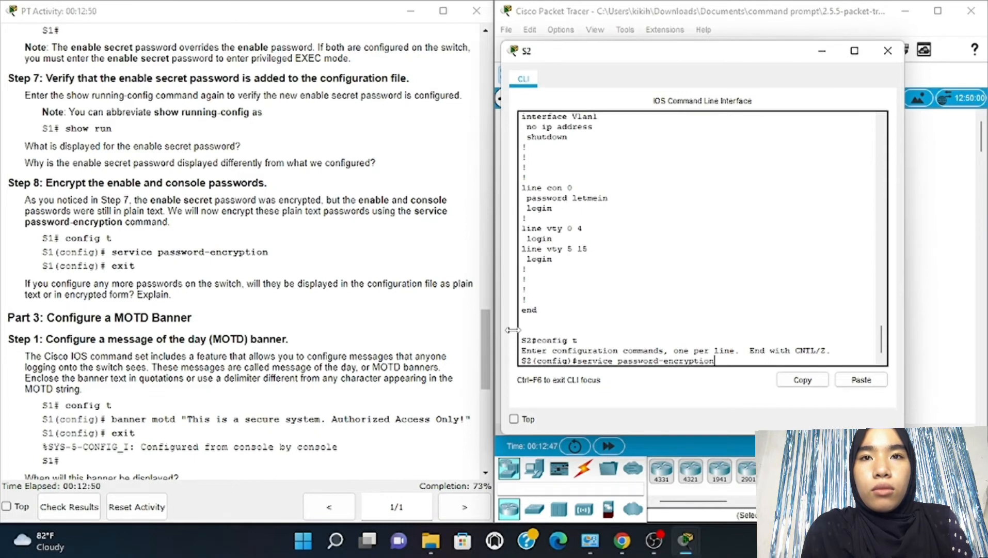
pyautogui.press('Return')
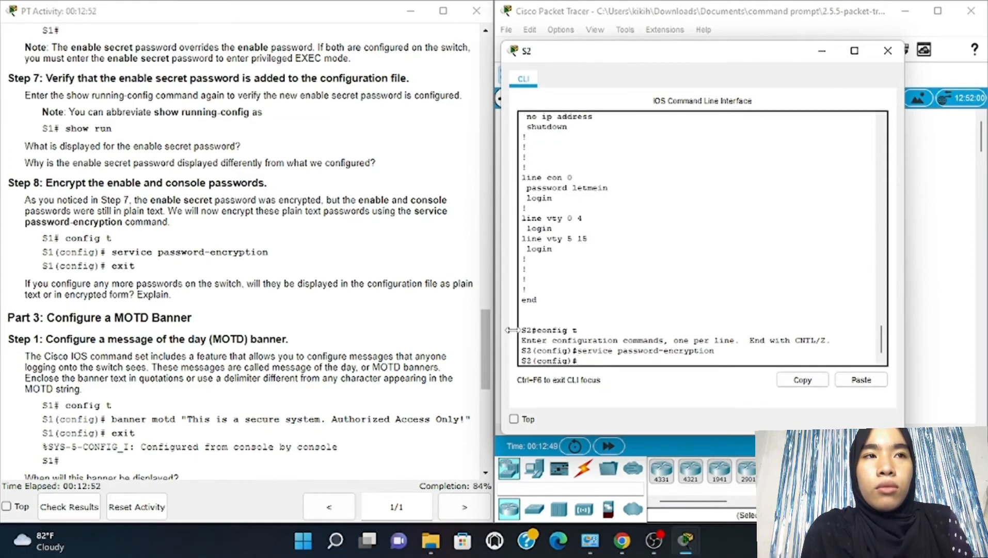
pyautogui.write('exit')
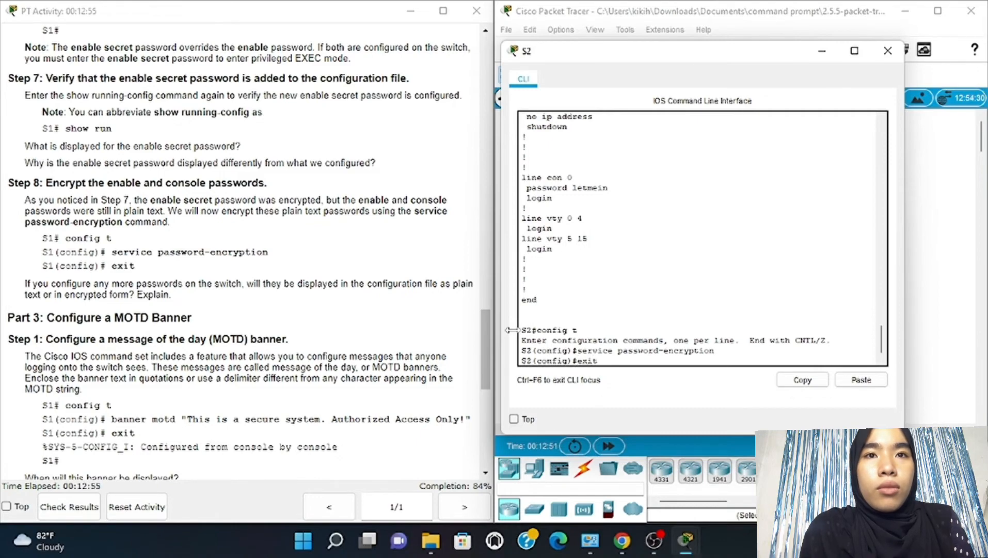
pyautogui.press('Return')
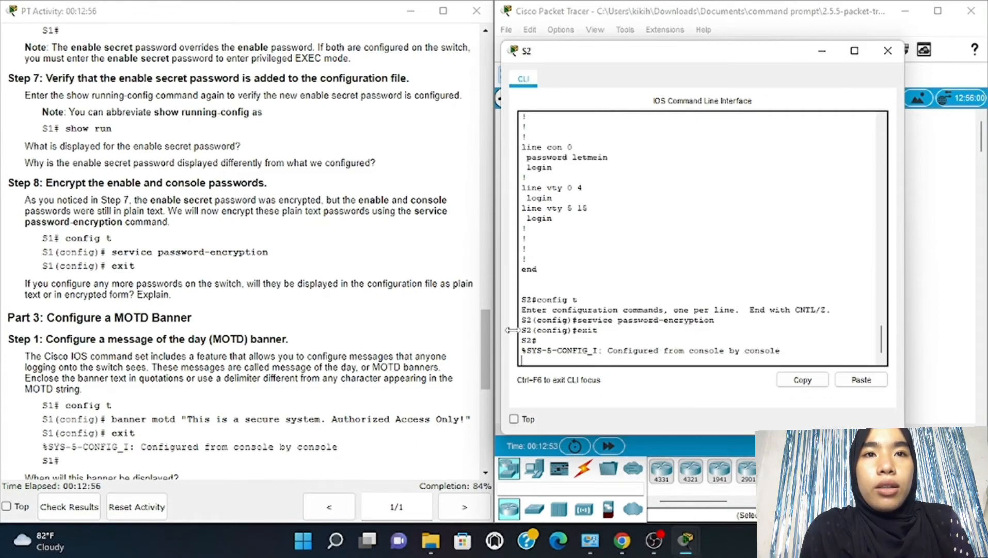
pyautogui.press('Return')
# Scroll the activity instructions down to Part 4's save steps and the Part 5 heading
pyautogui.scroll(-4, 360, 350)
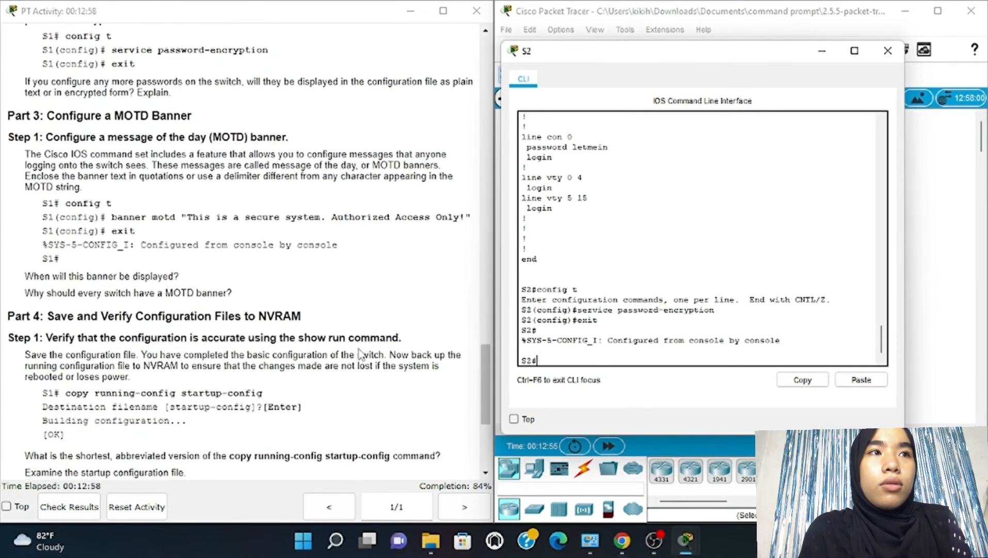
pyautogui.scroll(-3, 360, 353)
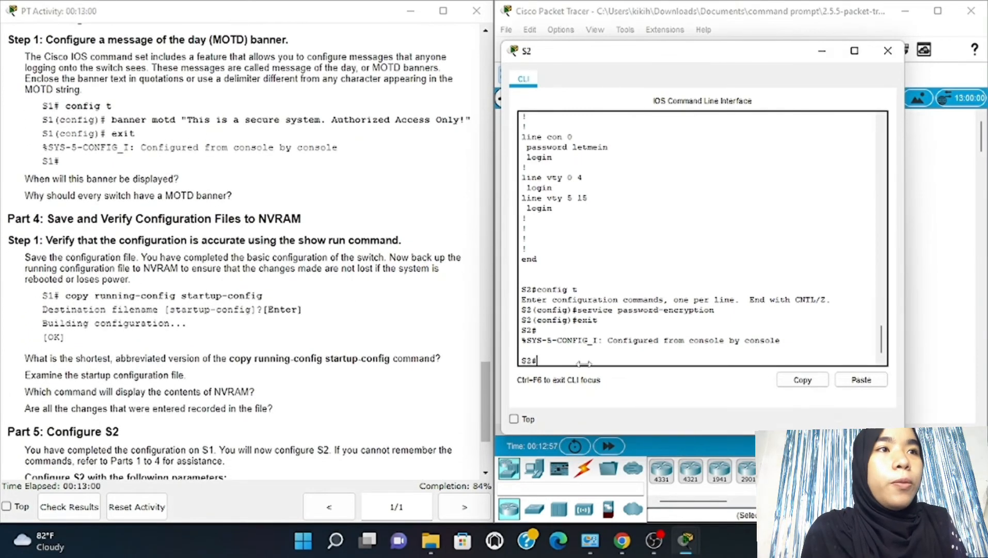
pyautogui.write('conf')
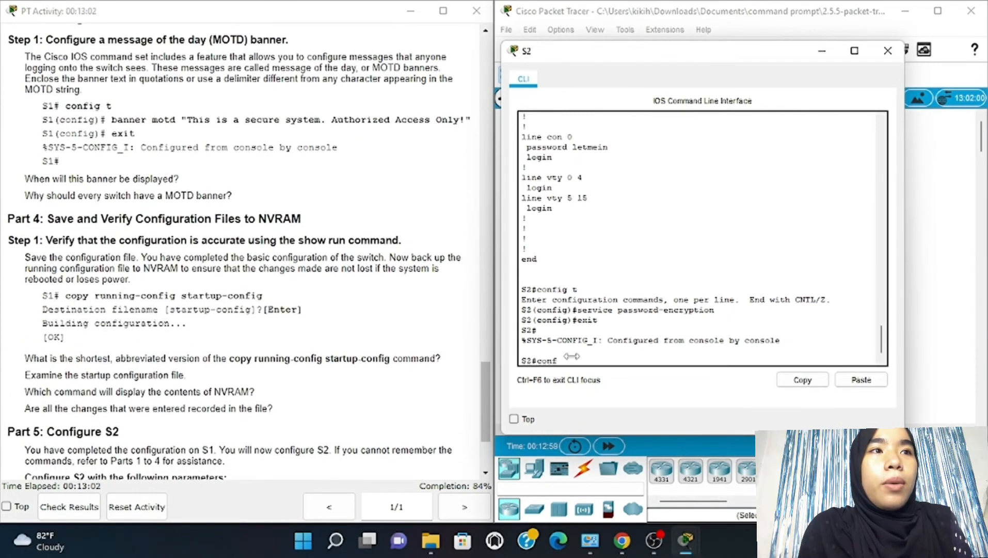
pyautogui.write('i')
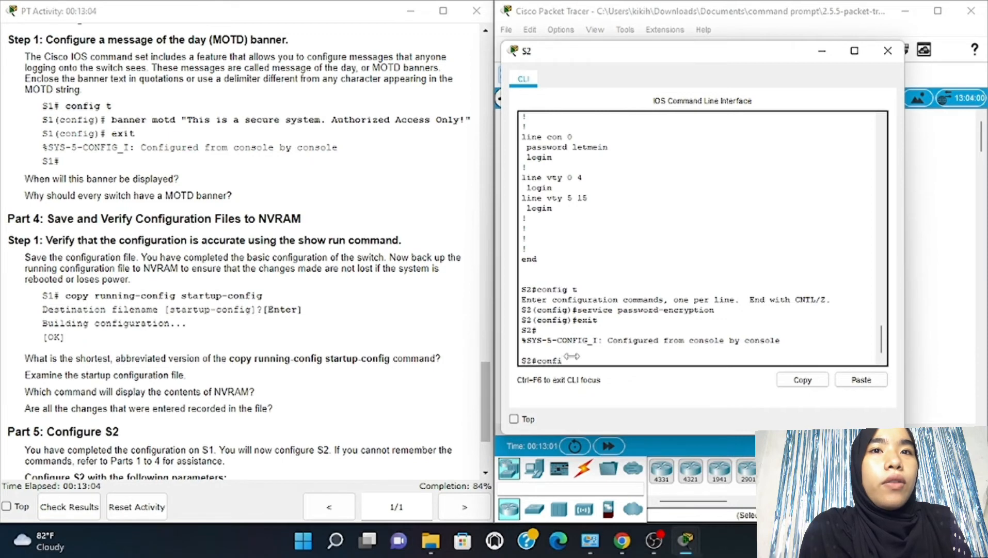
pyautogui.write('g t')
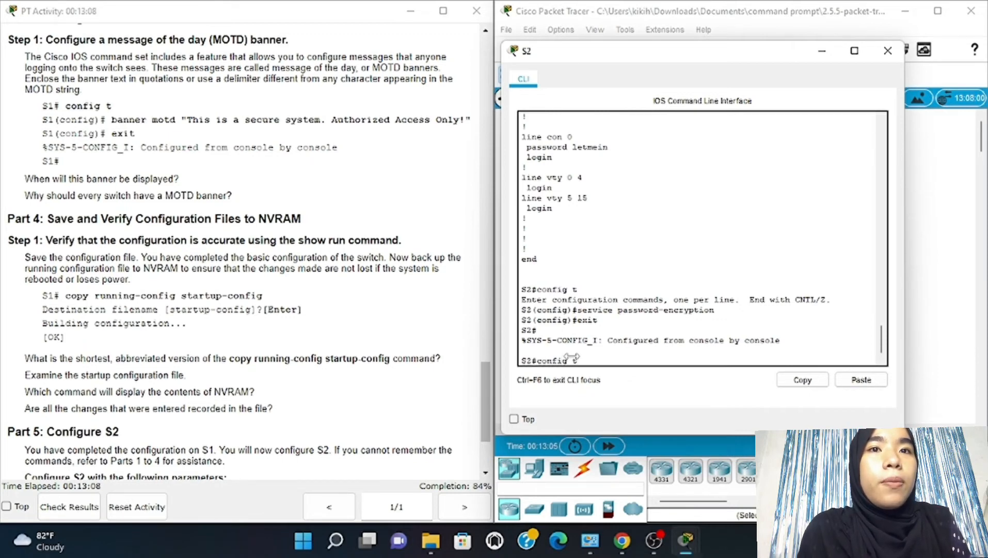
# Enter global config mode and begin the MOTD banner "This is a secure system. Authorized"
pyautogui.press('Return')
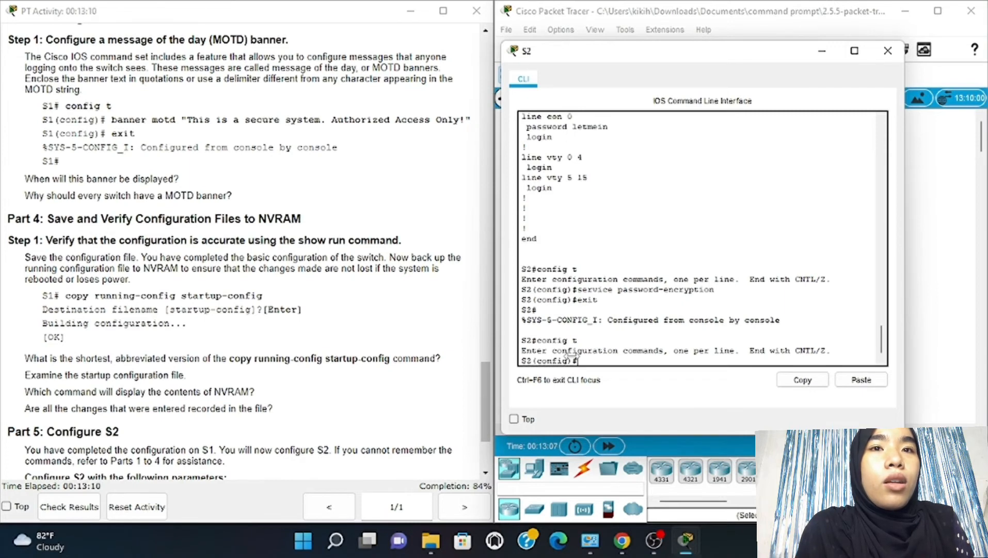
pyautogui.write('banne')
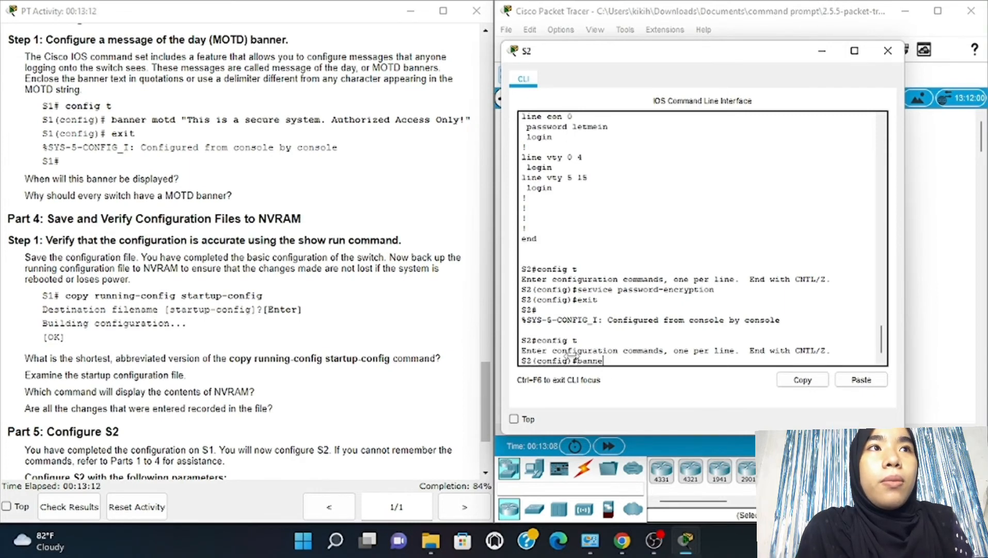
pyautogui.write('r m')
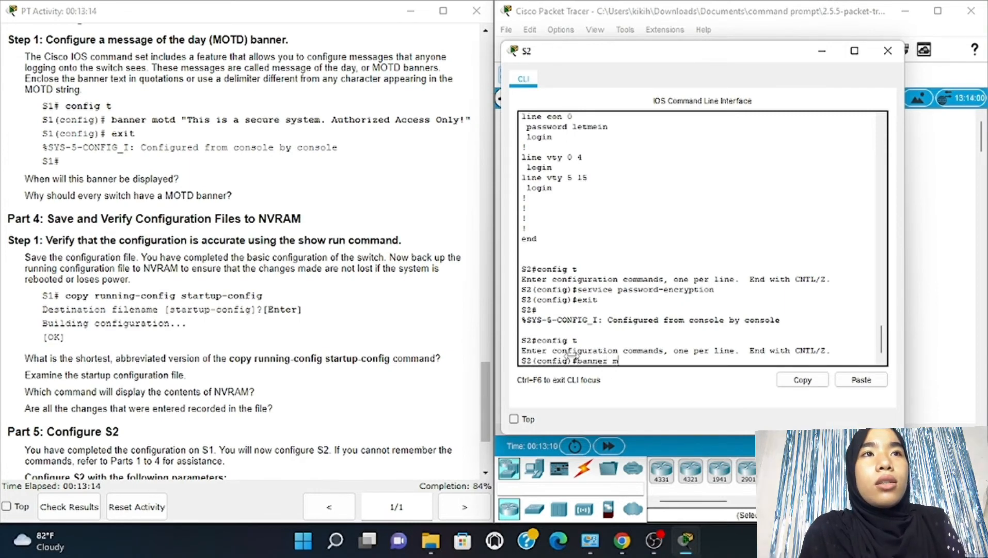
pyautogui.write('oth')
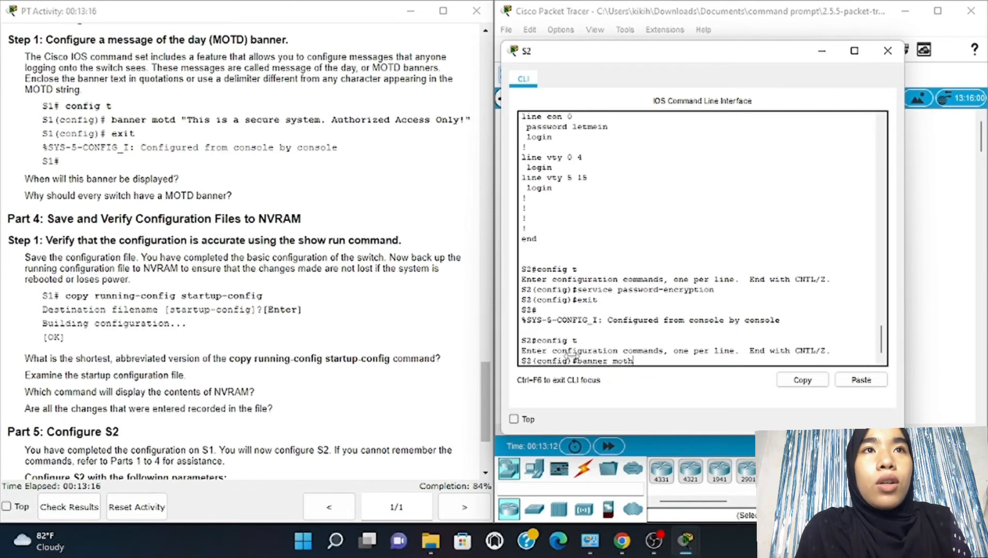
pyautogui.press('BackSpace')
pyautogui.write('d')
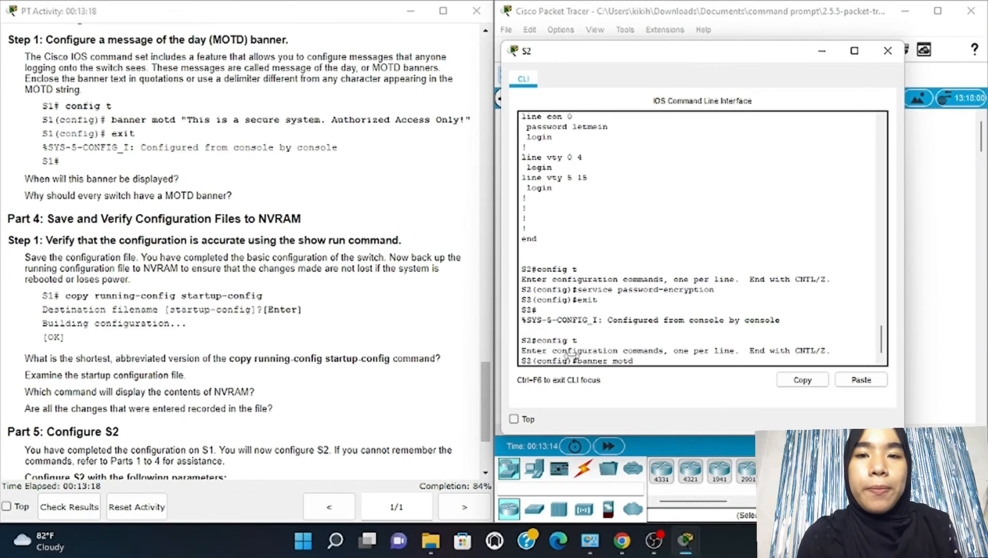
pyautogui.write(' "')
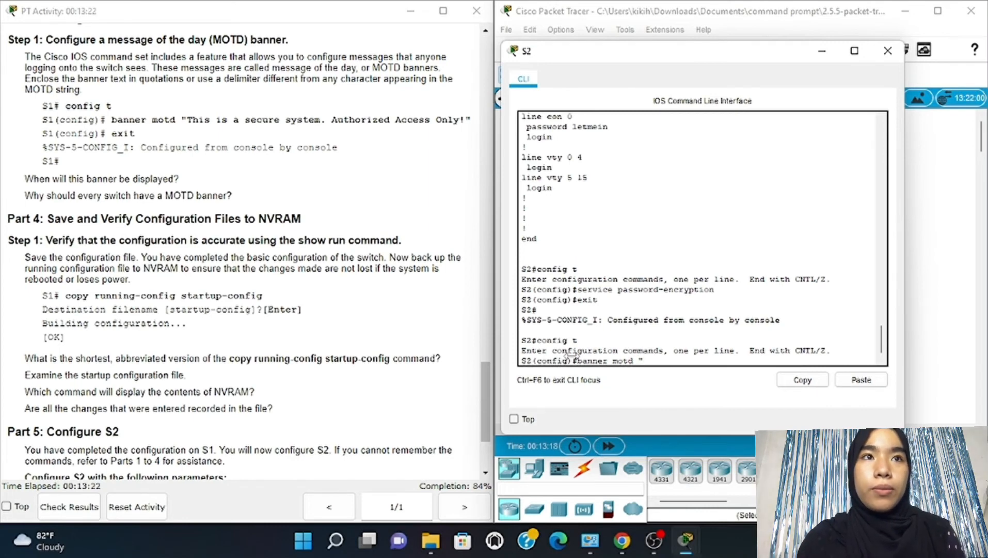
pyautogui.write('Thi')
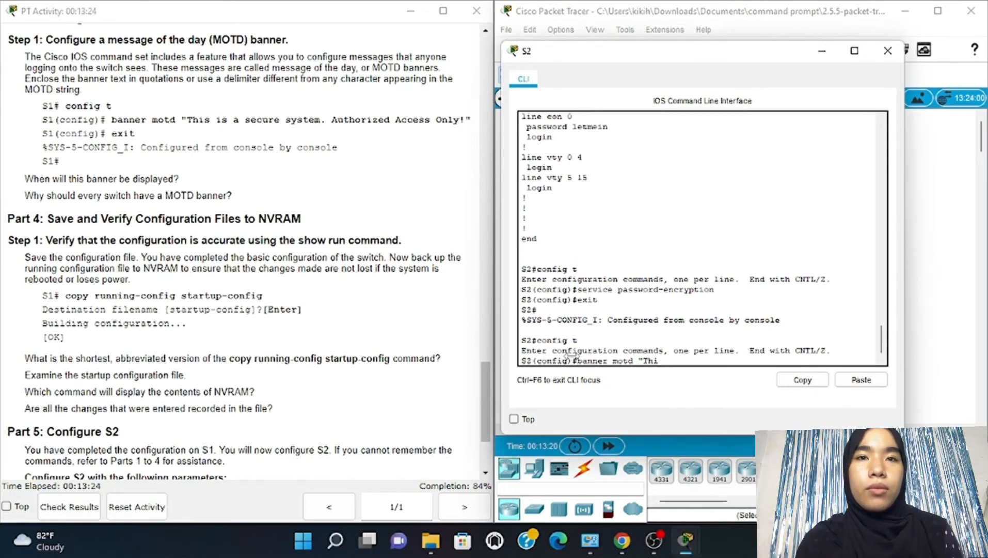
pyautogui.write('s is')
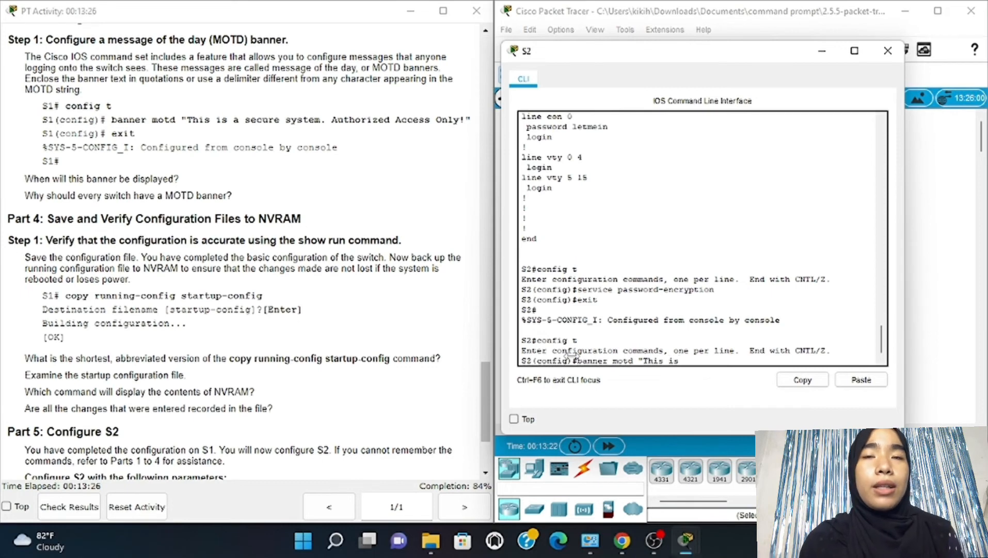
pyautogui.write(' a sec')
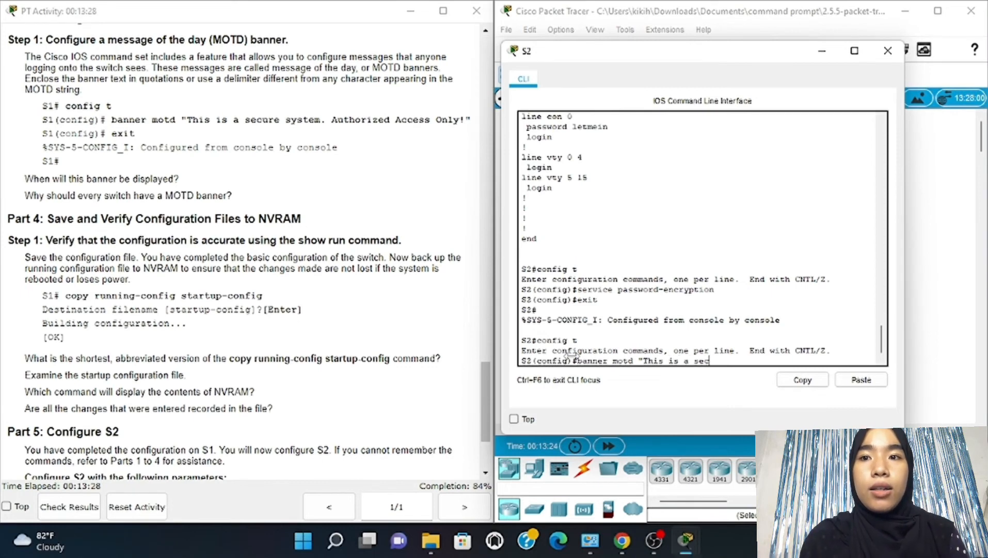
pyautogui.write('ure s')
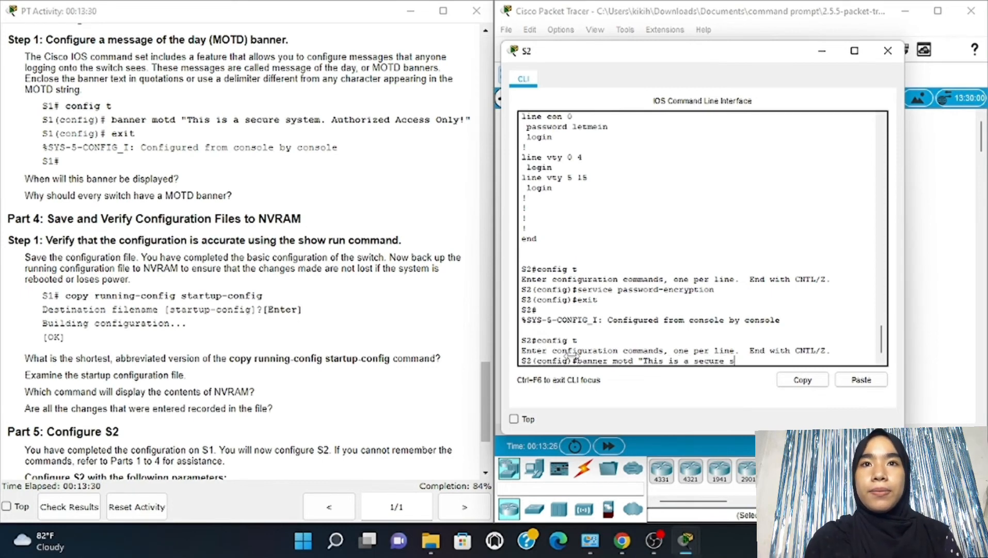
pyautogui.write('ystem.')
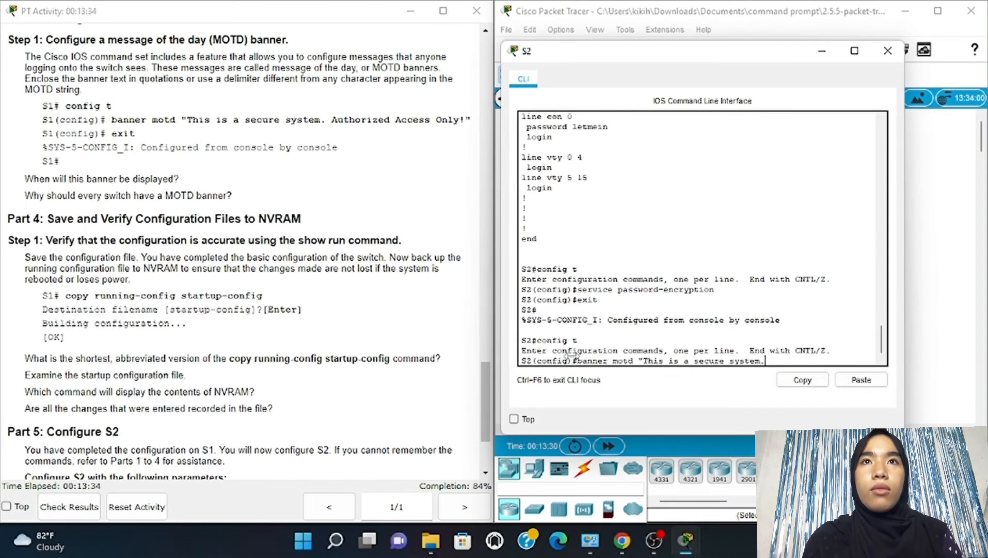
pyautogui.write(' A')
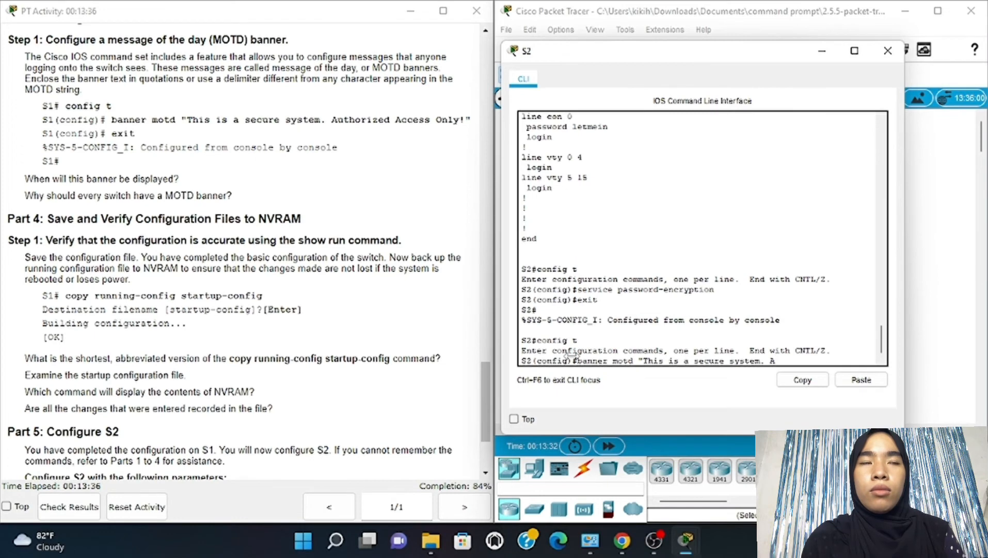
pyautogui.write('ut')
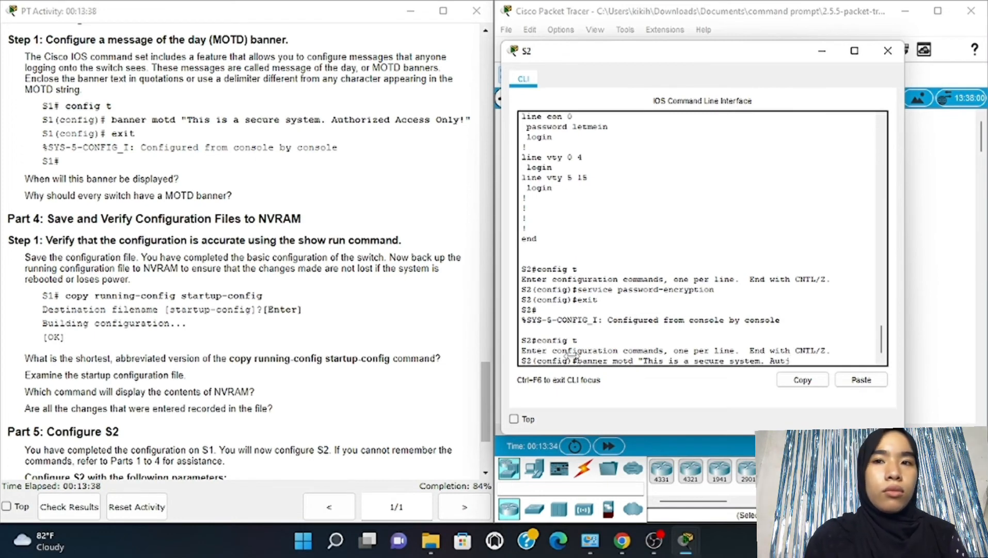
pyautogui.write('h')
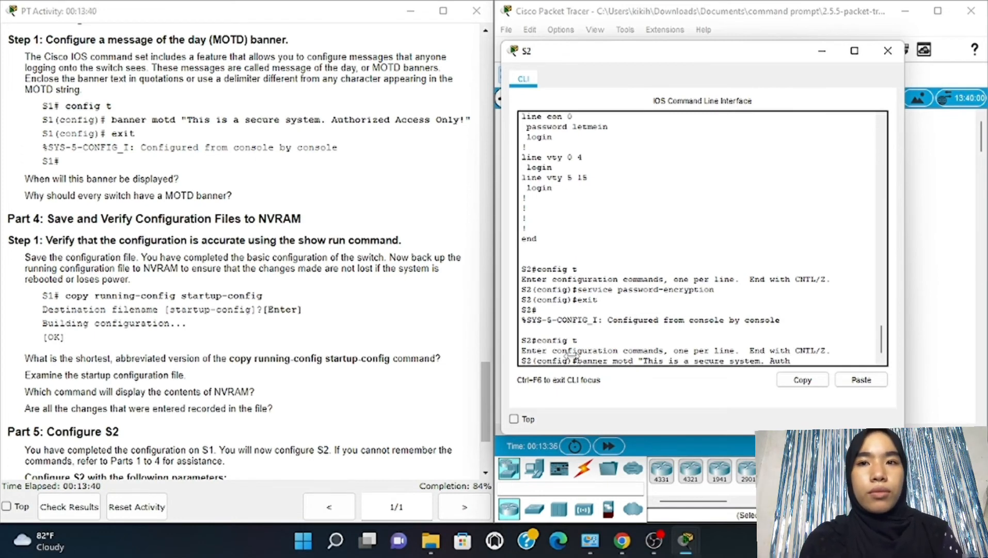
pyautogui.write('o')
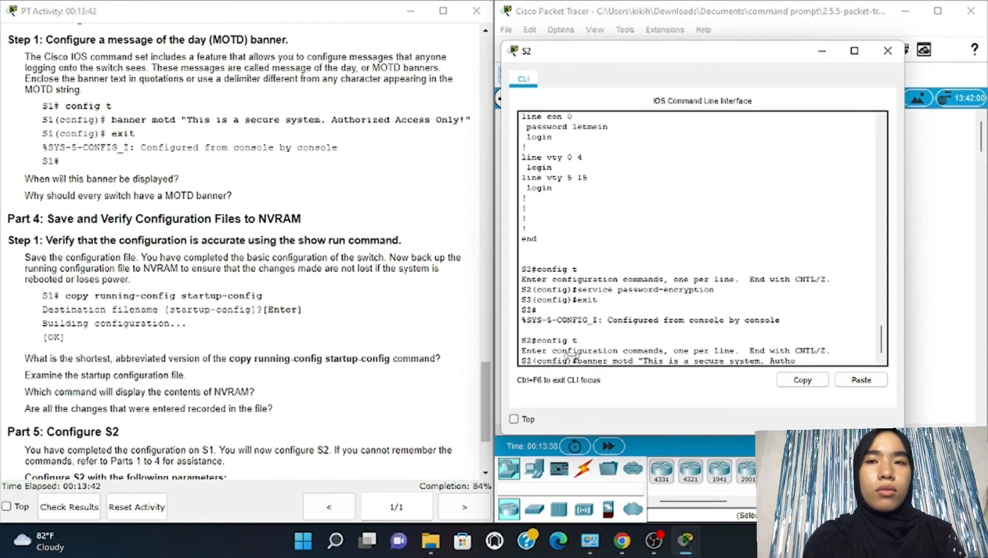
pyautogui.write('rized Access Only!"')
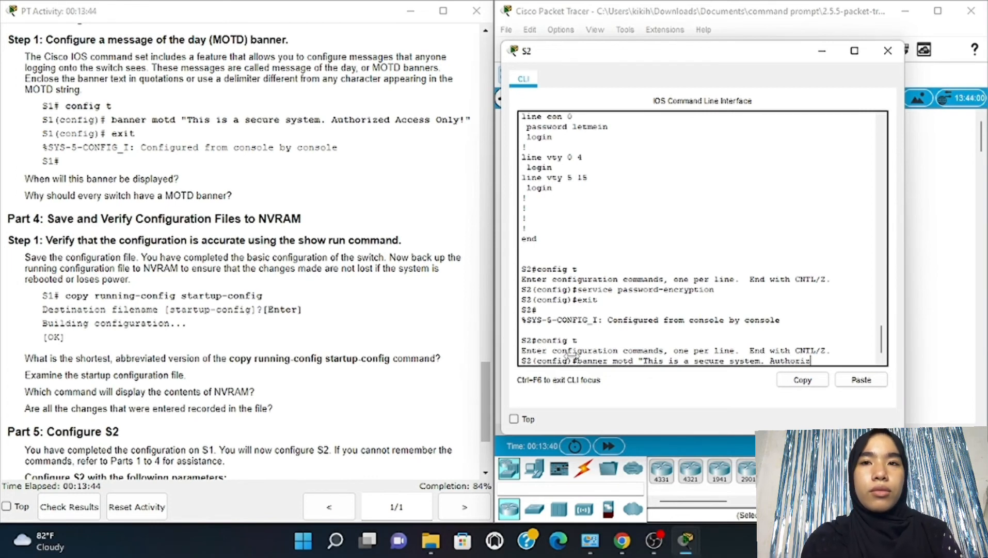
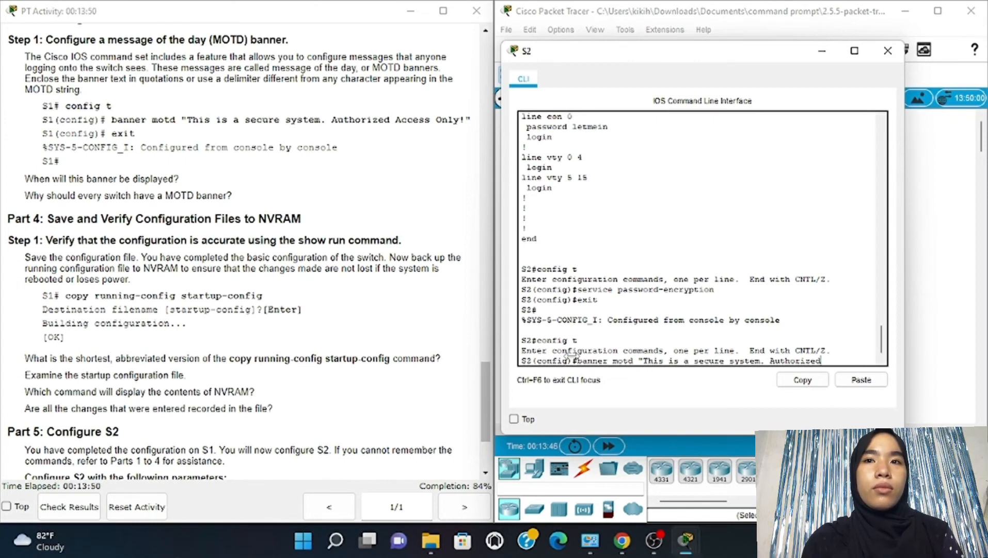
# Finish the S2 MOTD banner with 'Access Only!' and exit back to privileged mode
pyautogui.write('A')
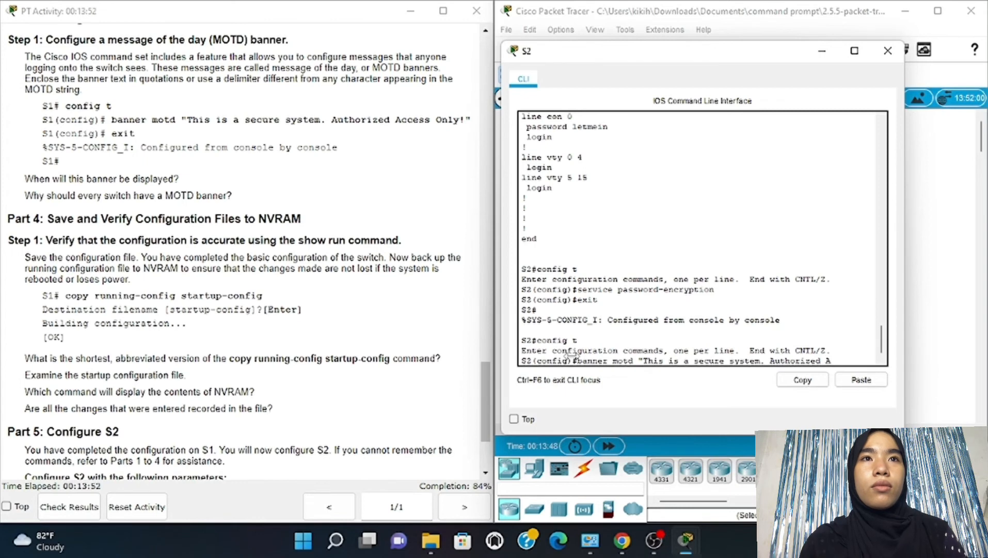
pyautogui.write('ccess')
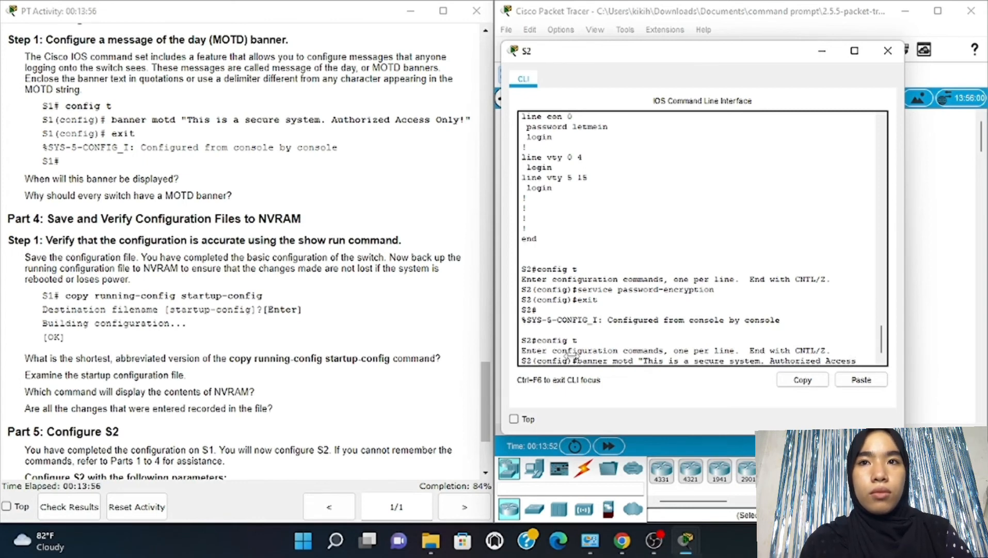
pyautogui.write(' Only')
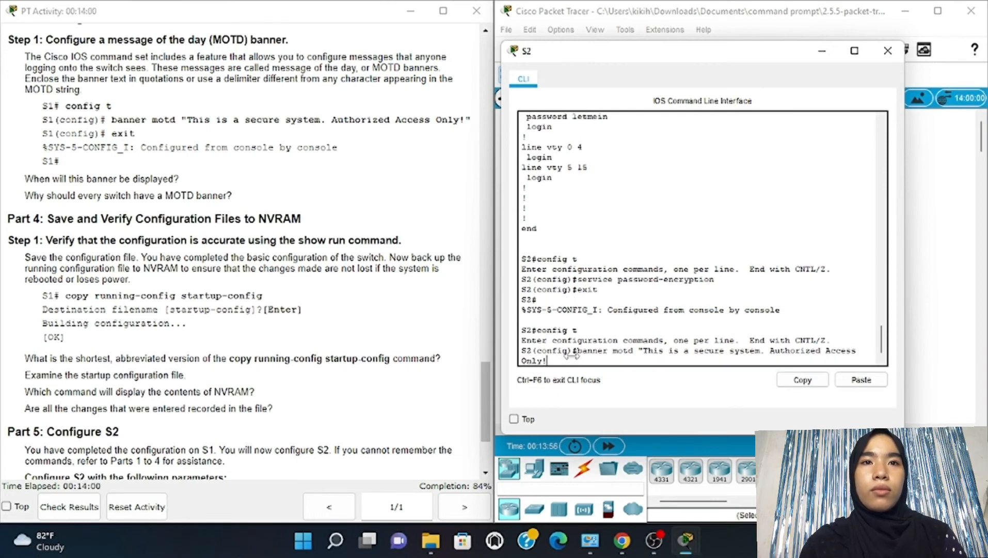
pyautogui.write('!"')
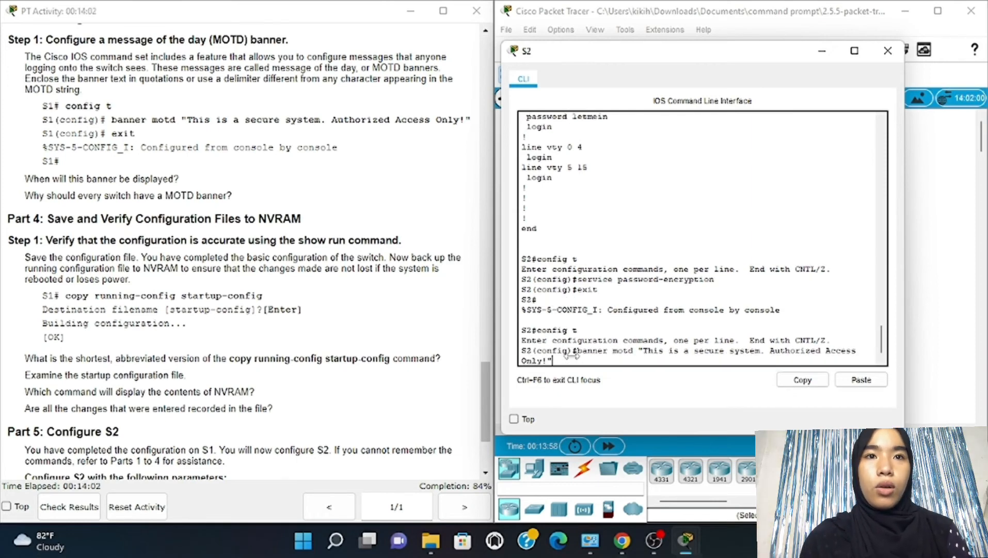
pyautogui.press('Return')
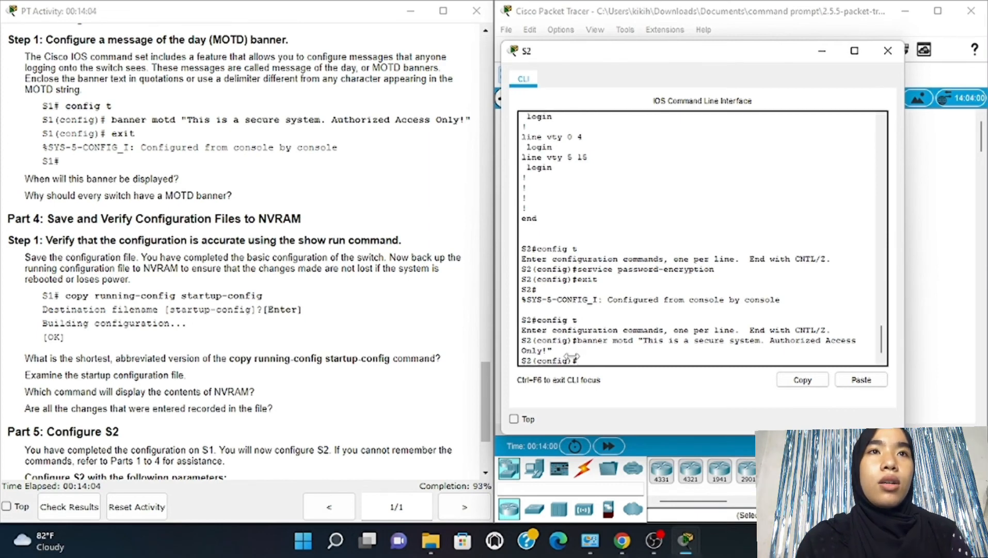
pyautogui.write('exit')
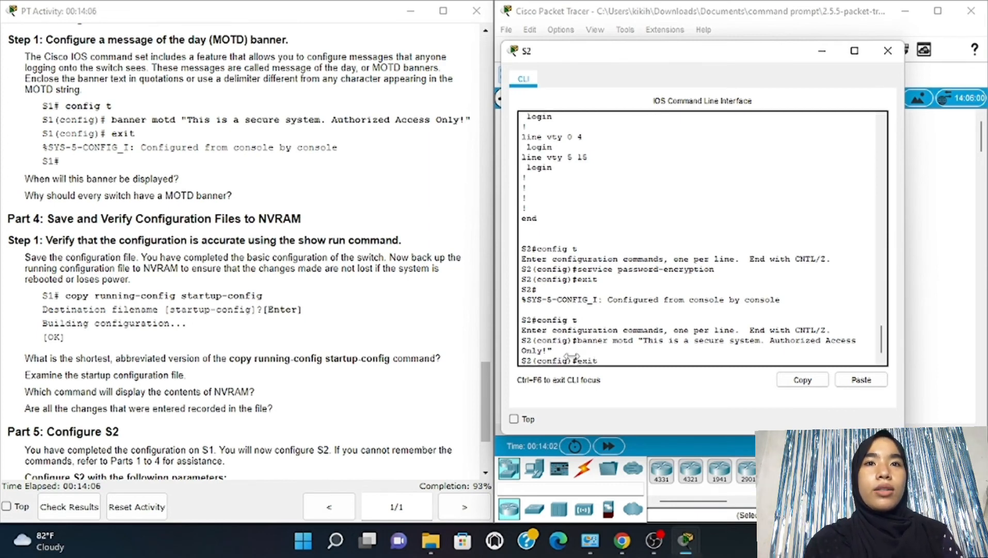
pyautogui.press('Return')
pyautogui.press('Return')
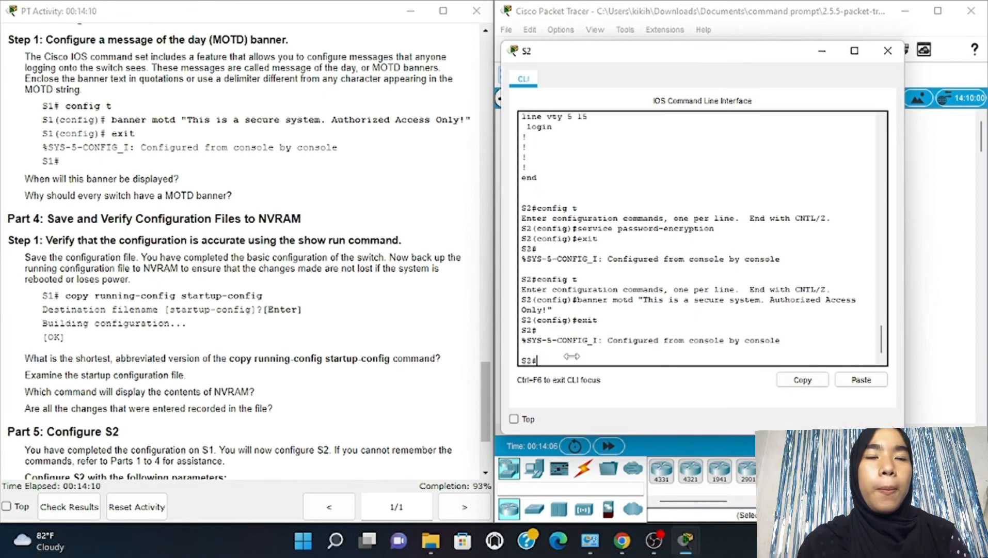
# Run copy running-config startup-config on S2, accepting the default startup-config filename
pyautogui.write('copy')
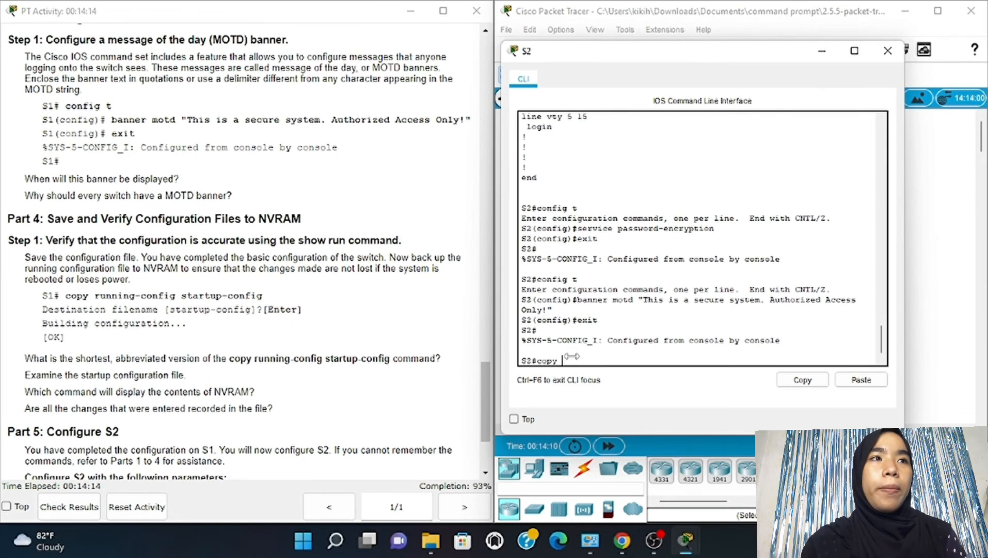
pyautogui.write(' running-')
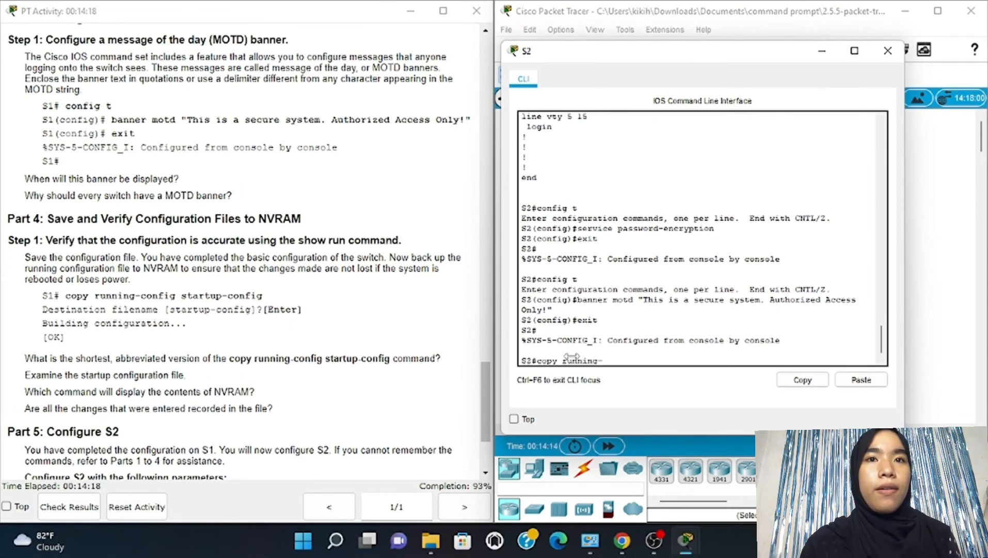
pyautogui.write('config')
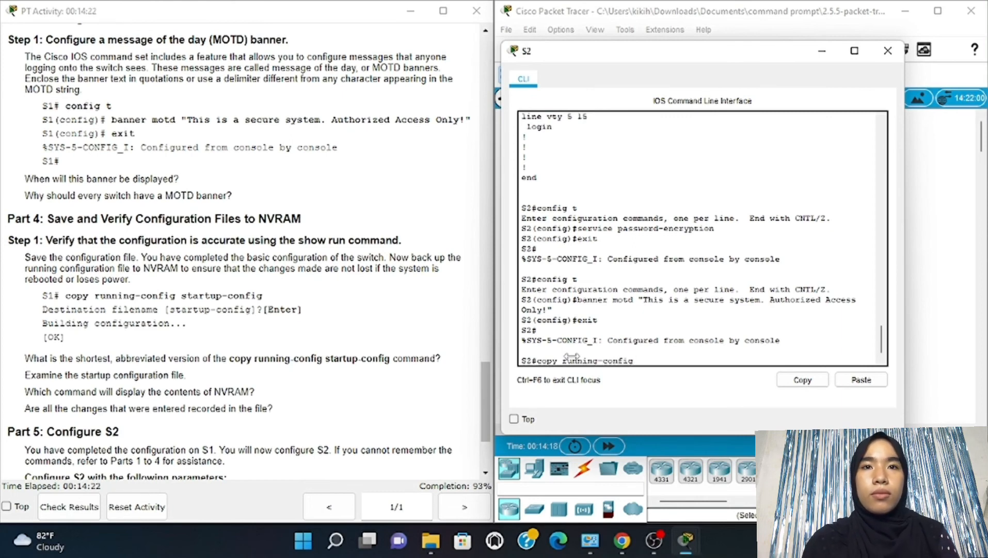
pyautogui.write(' d')
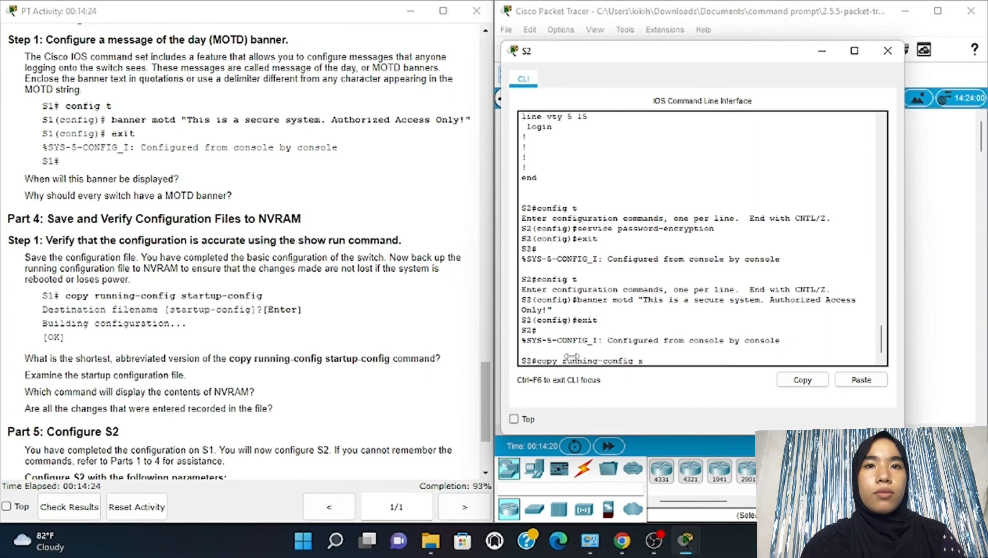
pyautogui.write('tart')
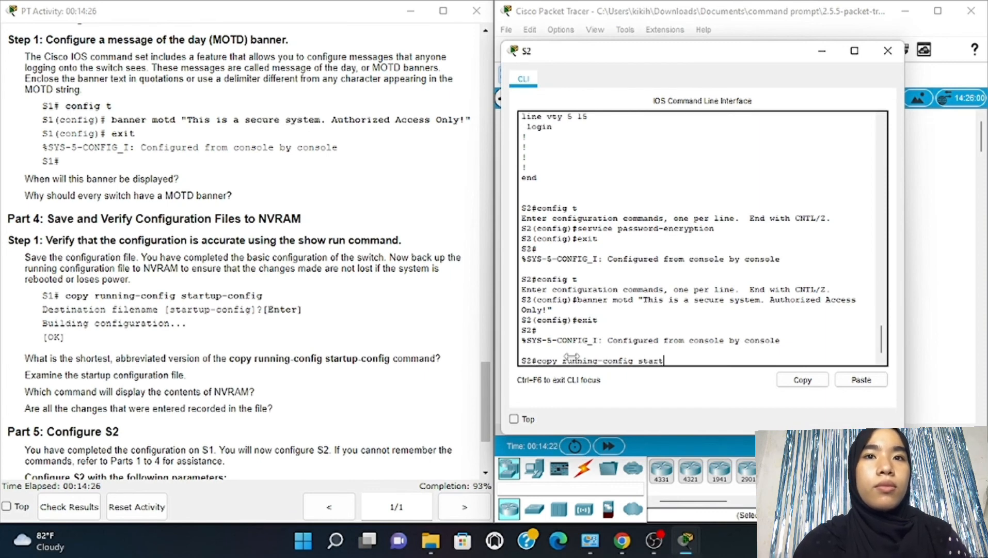
pyautogui.write('u')
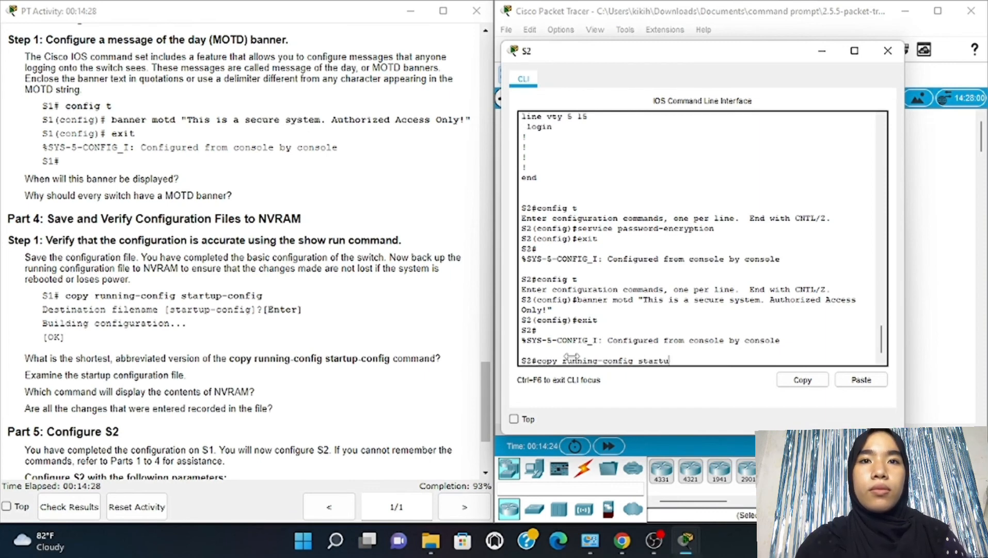
pyautogui.write('p-config')
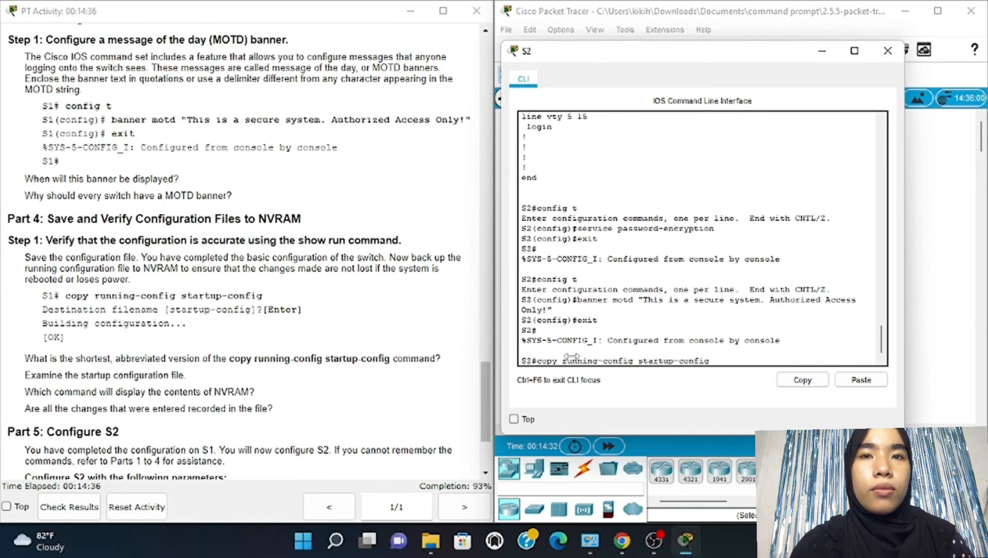
pyautogui.press('Return')
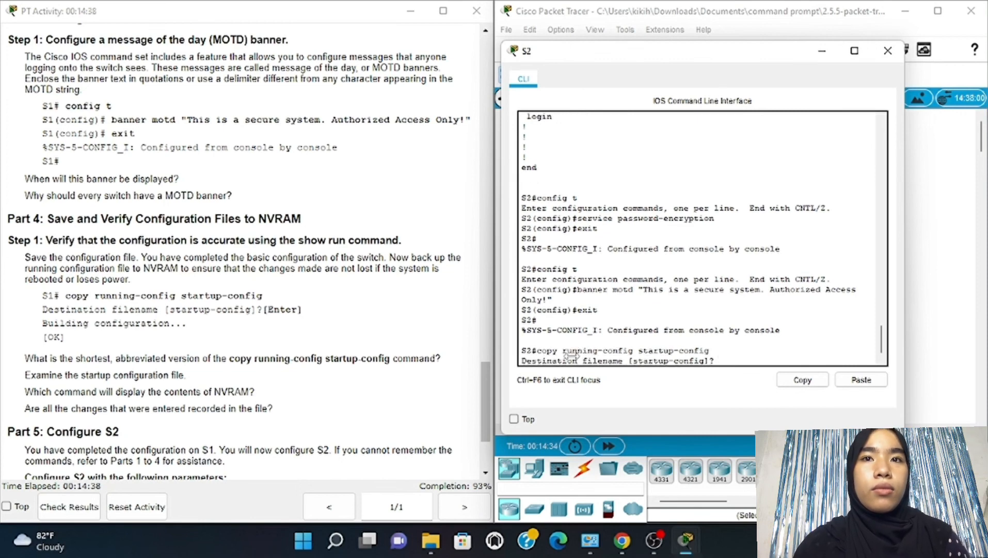
pyautogui.press('Return')
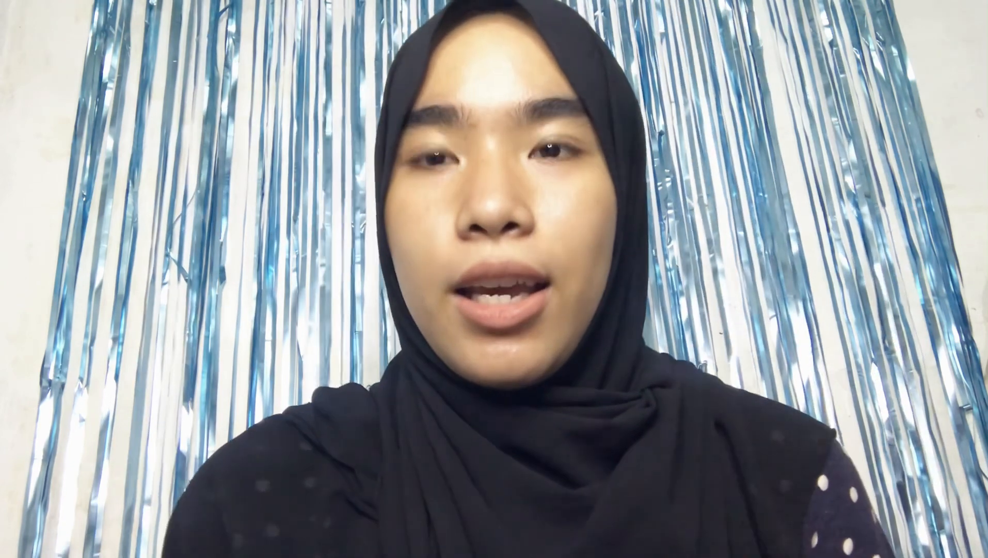